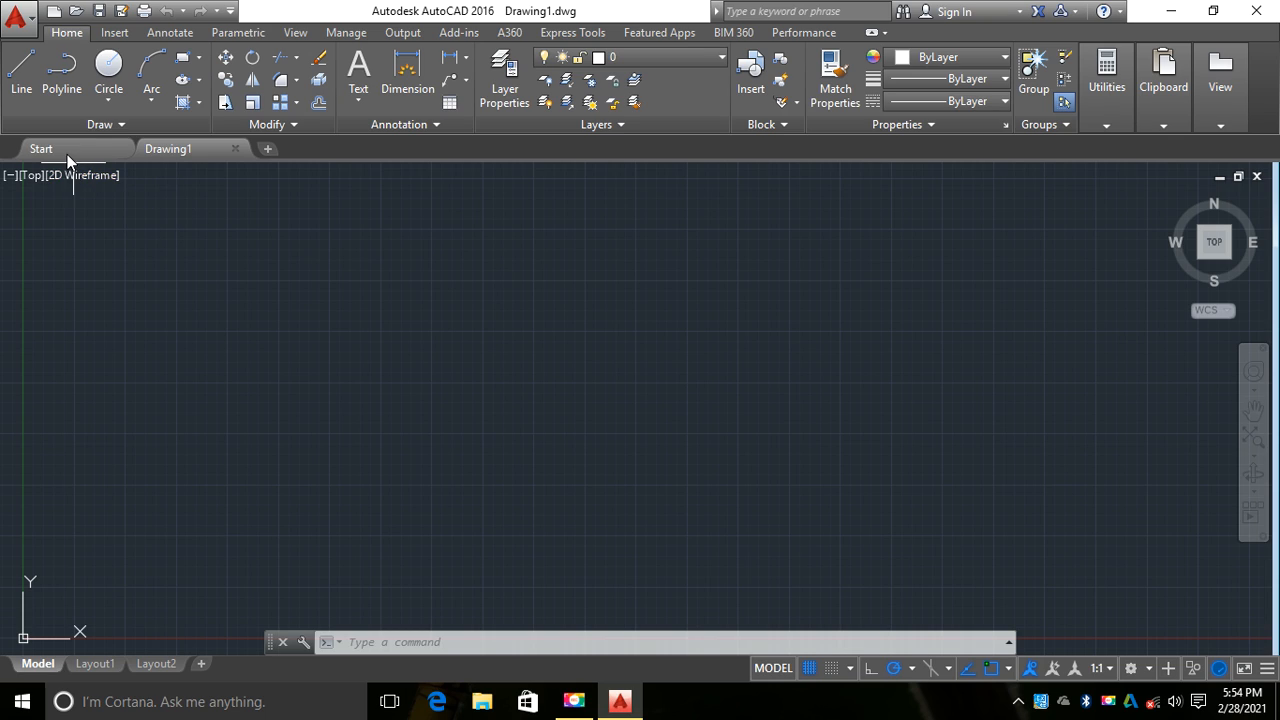
Step: Draw a single horizontal line across the upper part of the drawing area and finish the Line command
{"action": "left_click", "coordinate": [22, 95]}
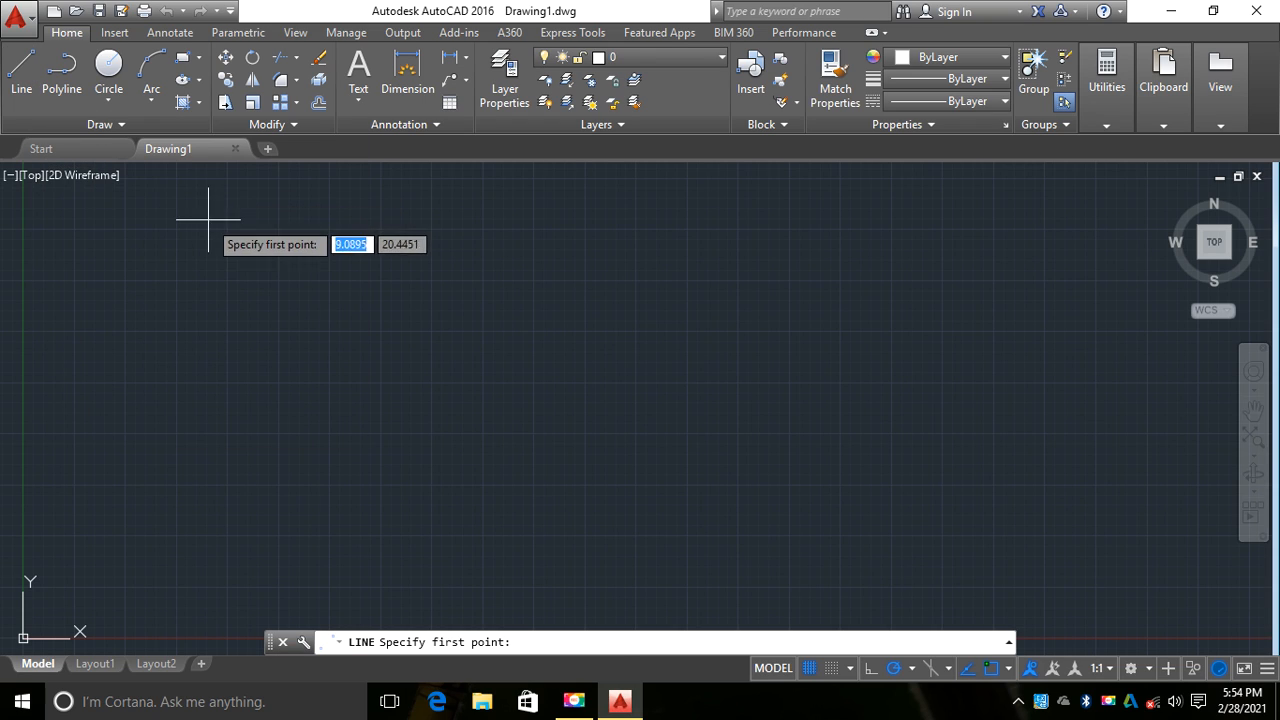
{"action": "left_click", "coordinate": [281, 280]}
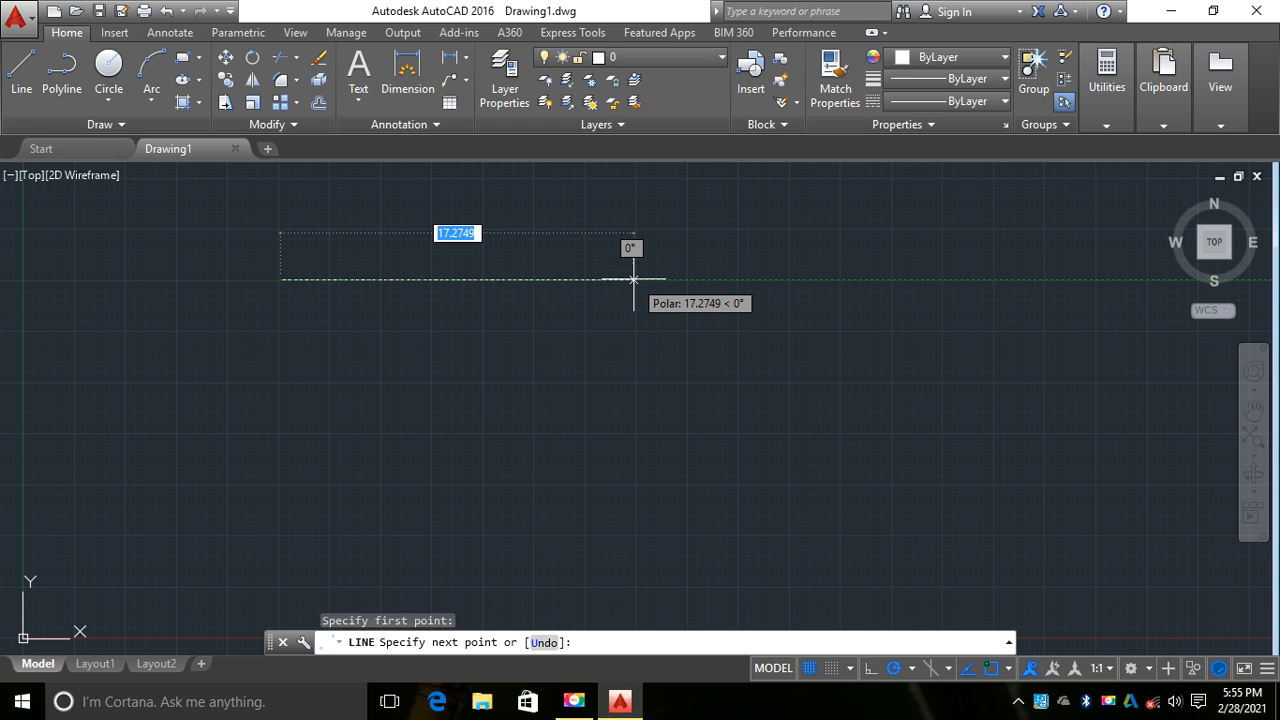
{"action": "left_click", "coordinate": [695, 279]}
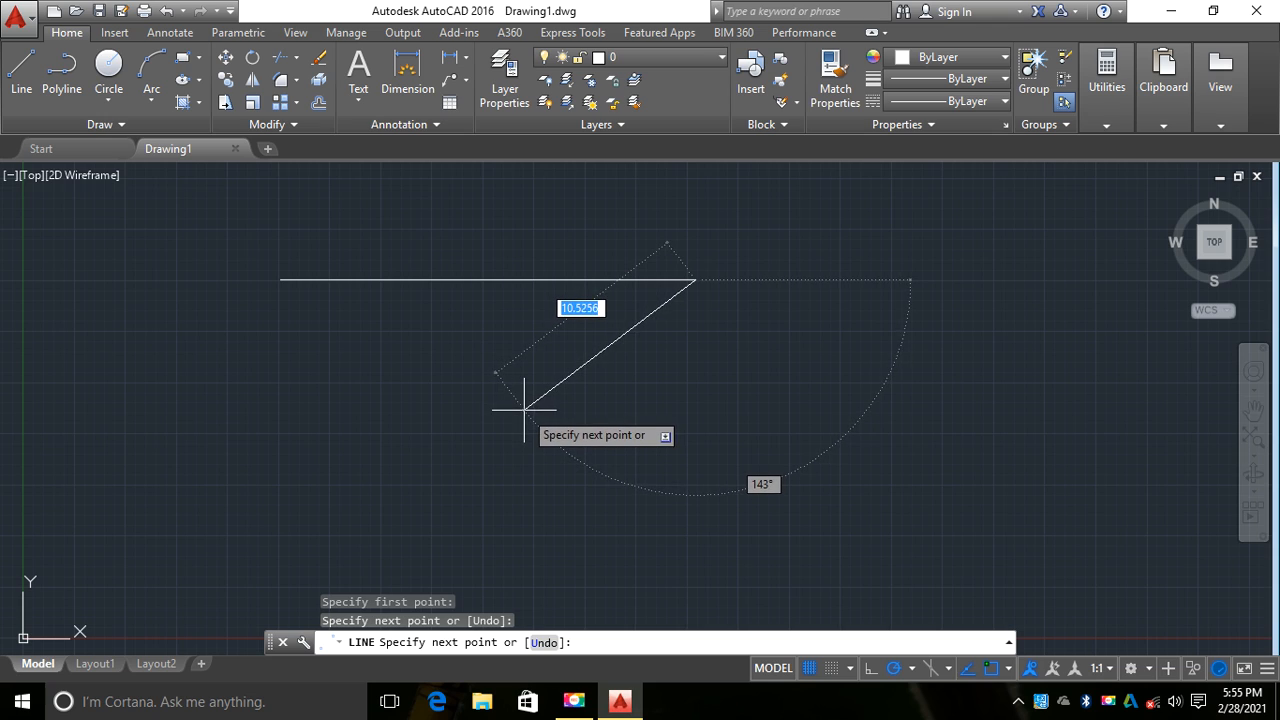
{"action": "right_click", "coordinate": [484, 350]}
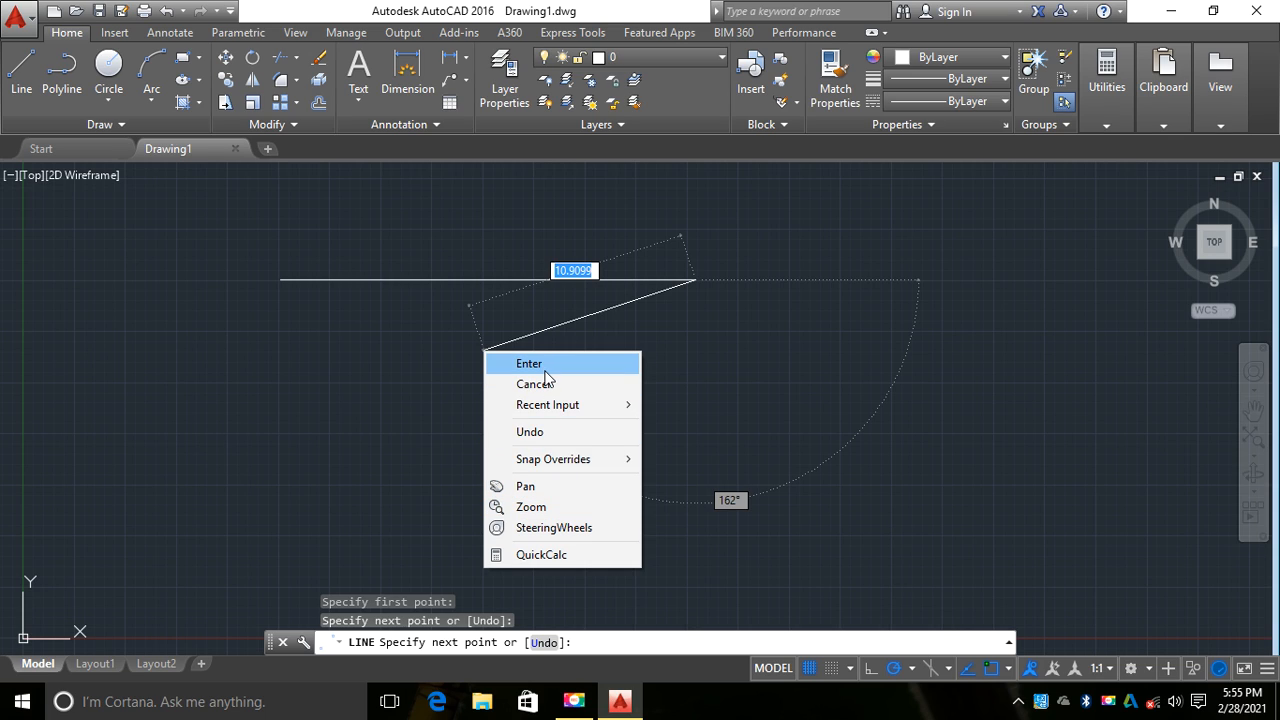
{"action": "left_click", "coordinate": [545, 368]}
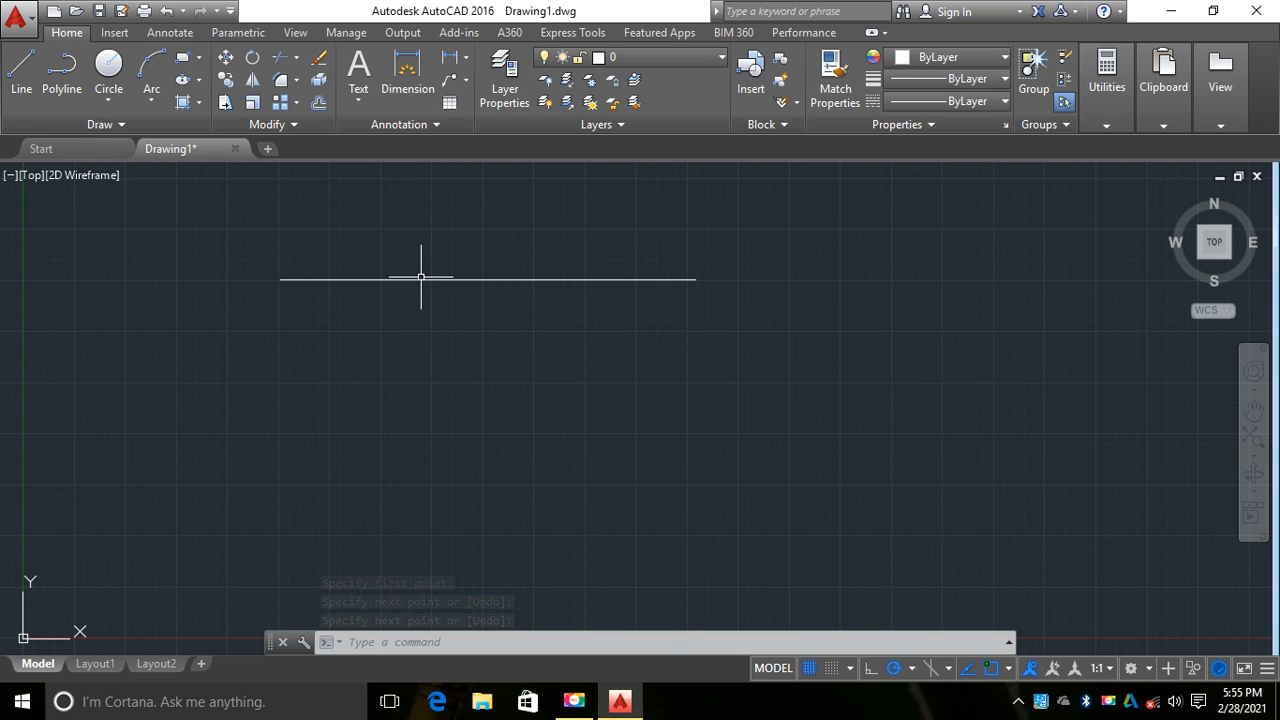
{"action": "left_click", "coordinate": [421, 278]}
{"action": "left_click", "coordinate": [414, 286]}
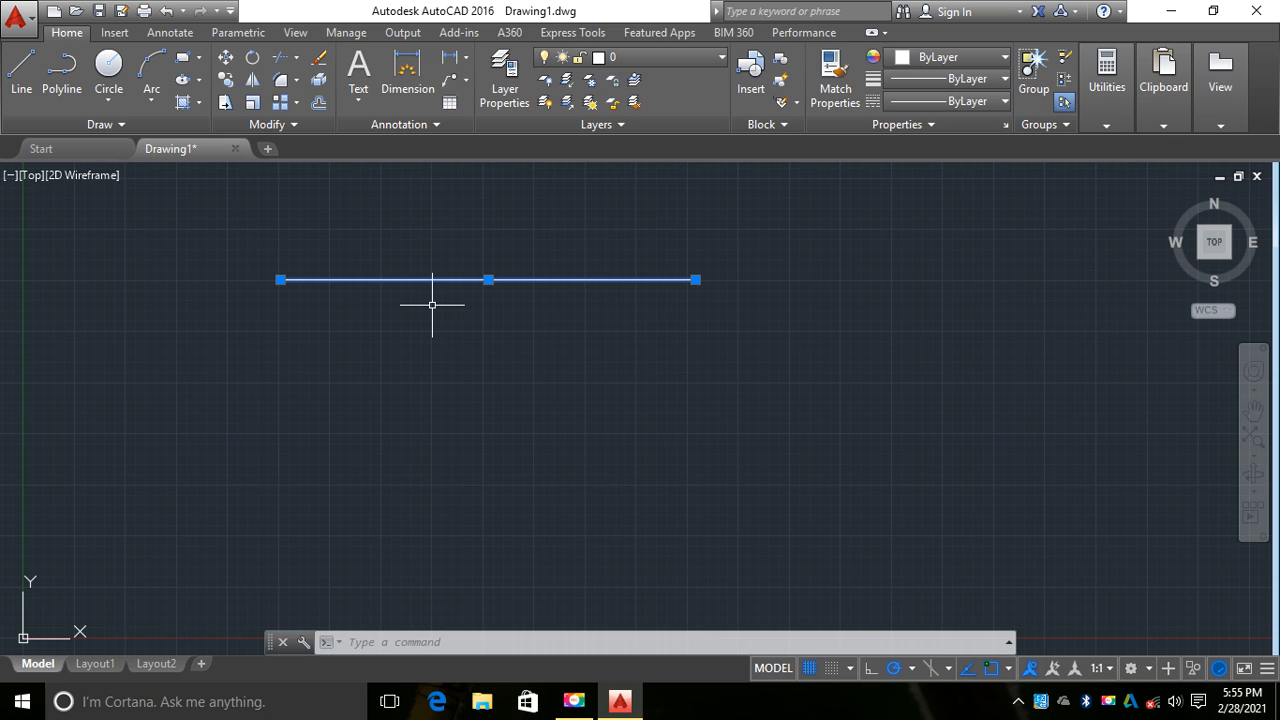
{"action": "key", "text": "Escape"}
{"action": "key", "text": "Escape"}
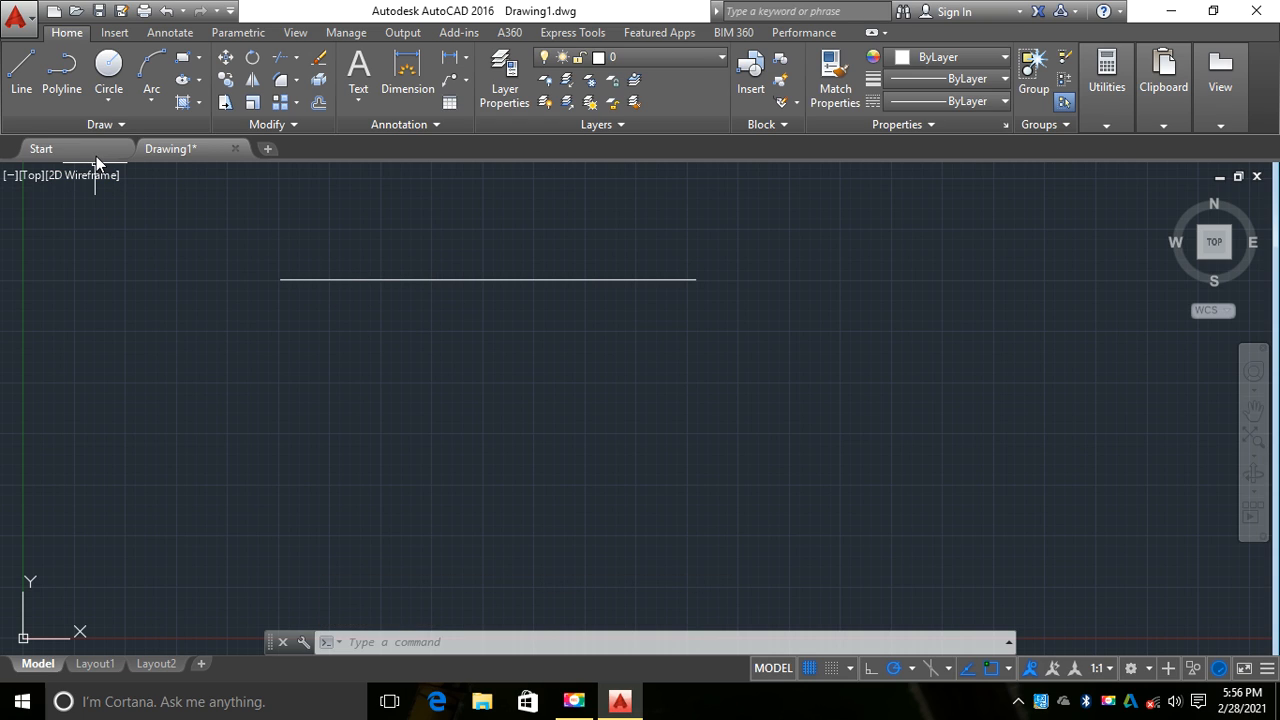
Step: Draw a Center, Radius circle centred below the horizontal line and large enough to cross it
{"action": "left_click", "coordinate": [110, 100]}
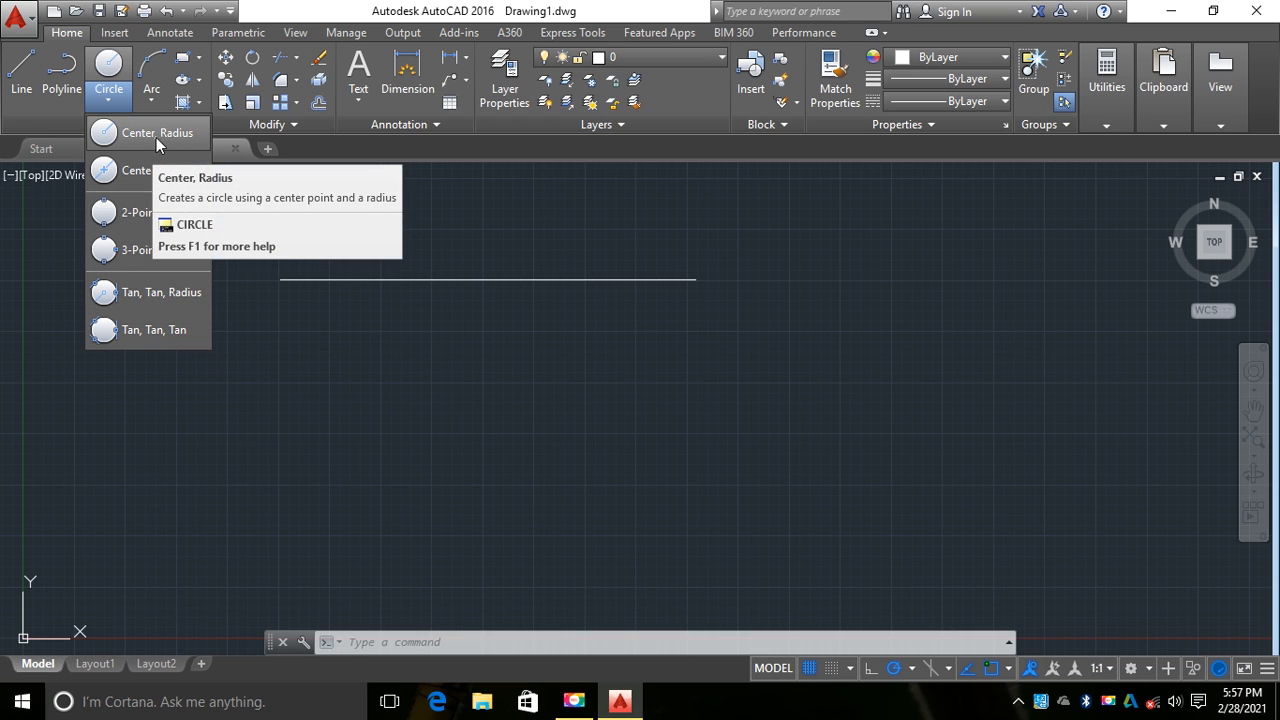
{"action": "left_click", "coordinate": [138, 133]}
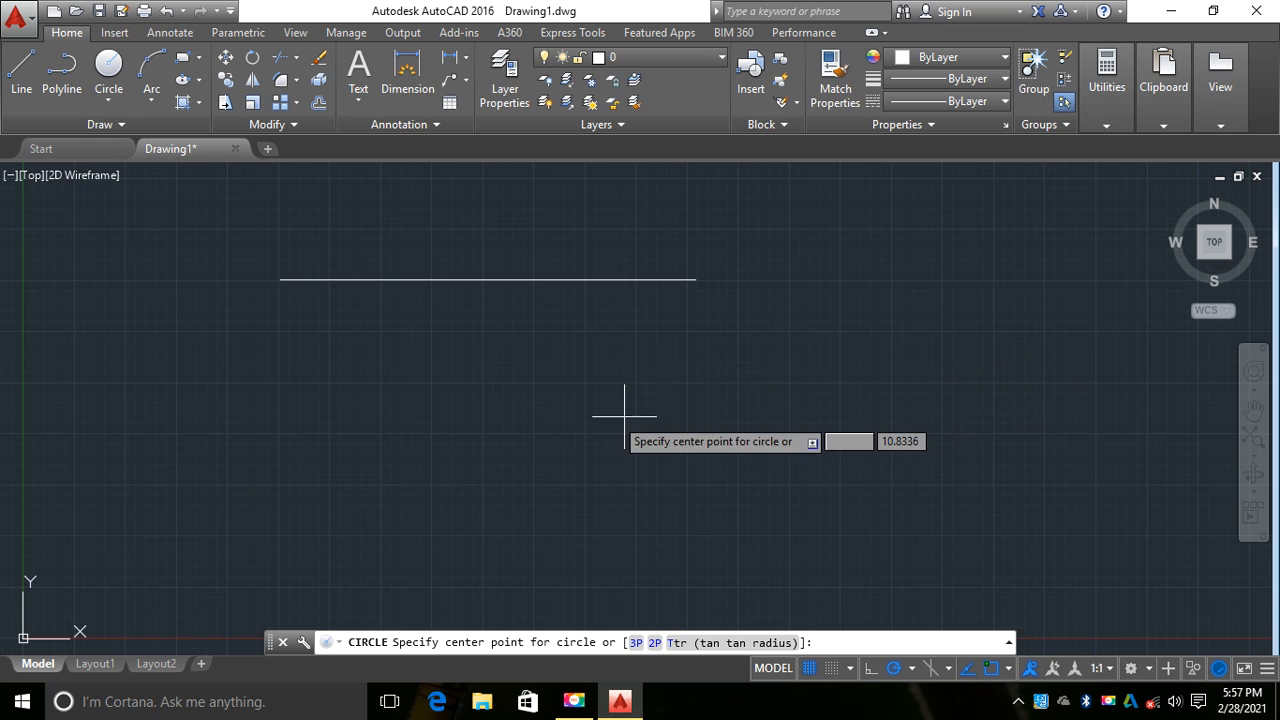
{"action": "left_click", "coordinate": [508, 390]}
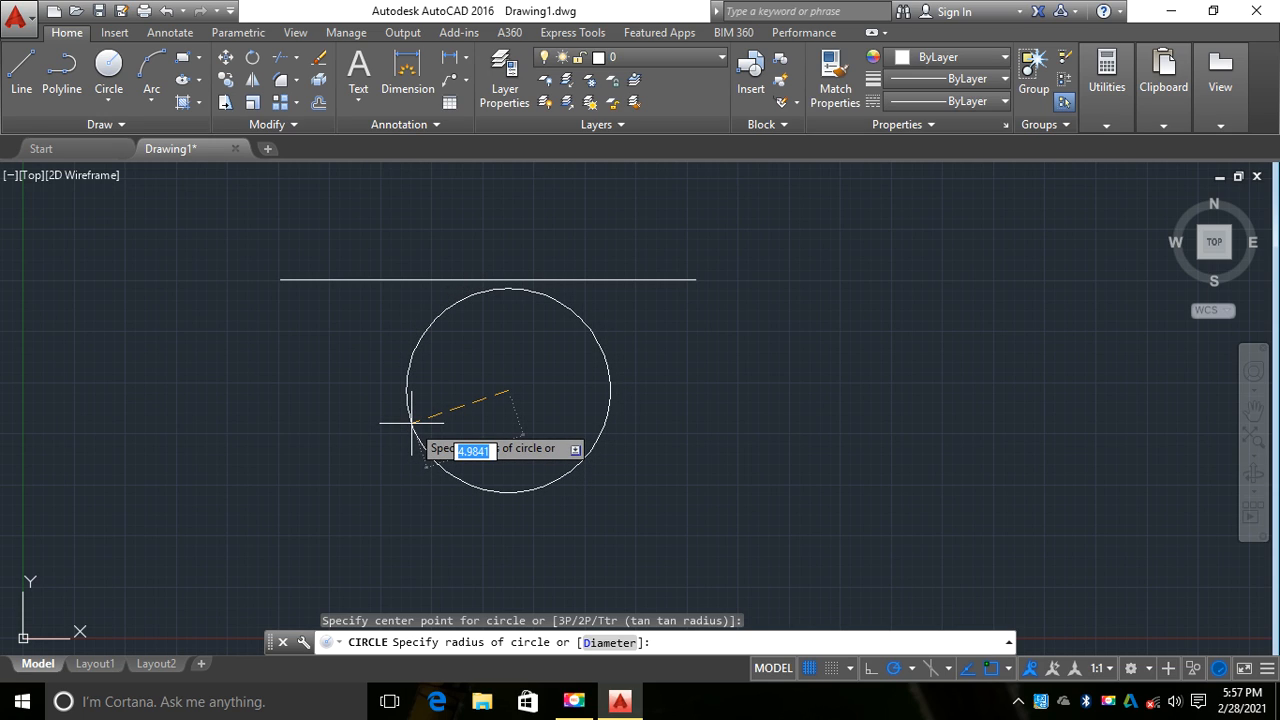
{"action": "type", "text": "1"}
{"action": "key", "text": "Return"}
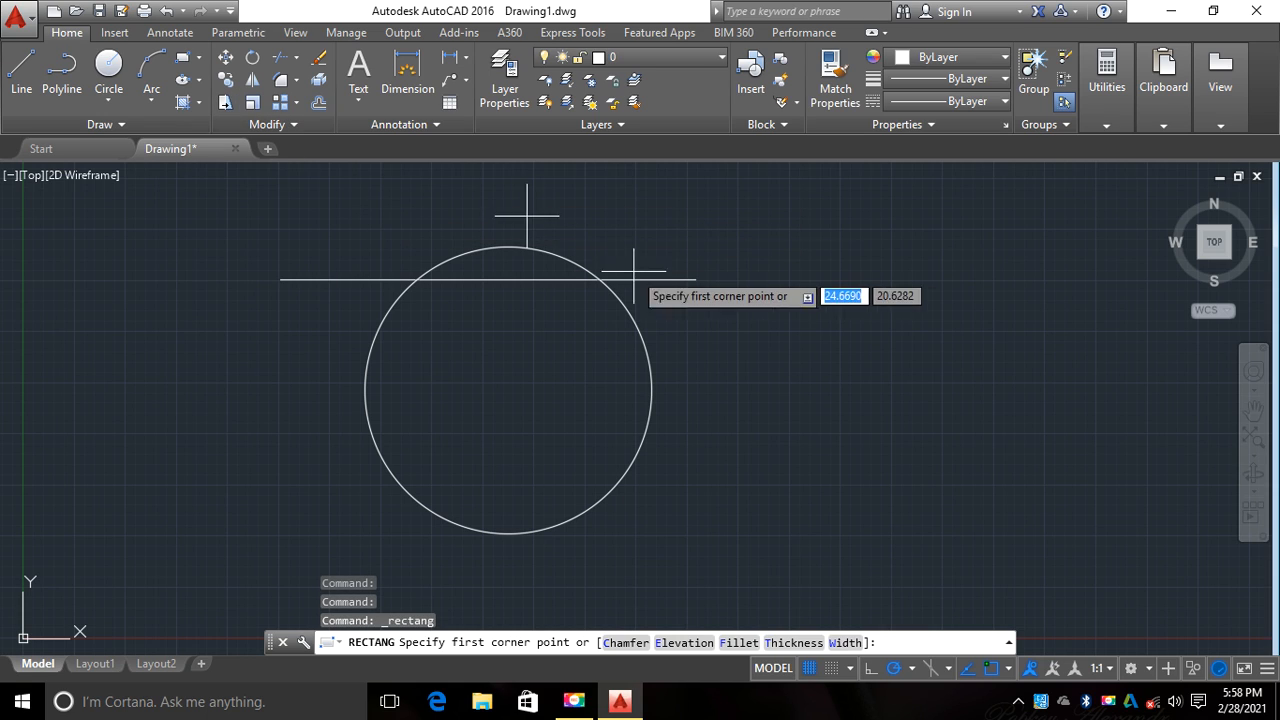
Step: Draw a wide rectangle beside the circle, beyond the end of the horizontal line
{"action": "left_click", "coordinate": [746, 220]}
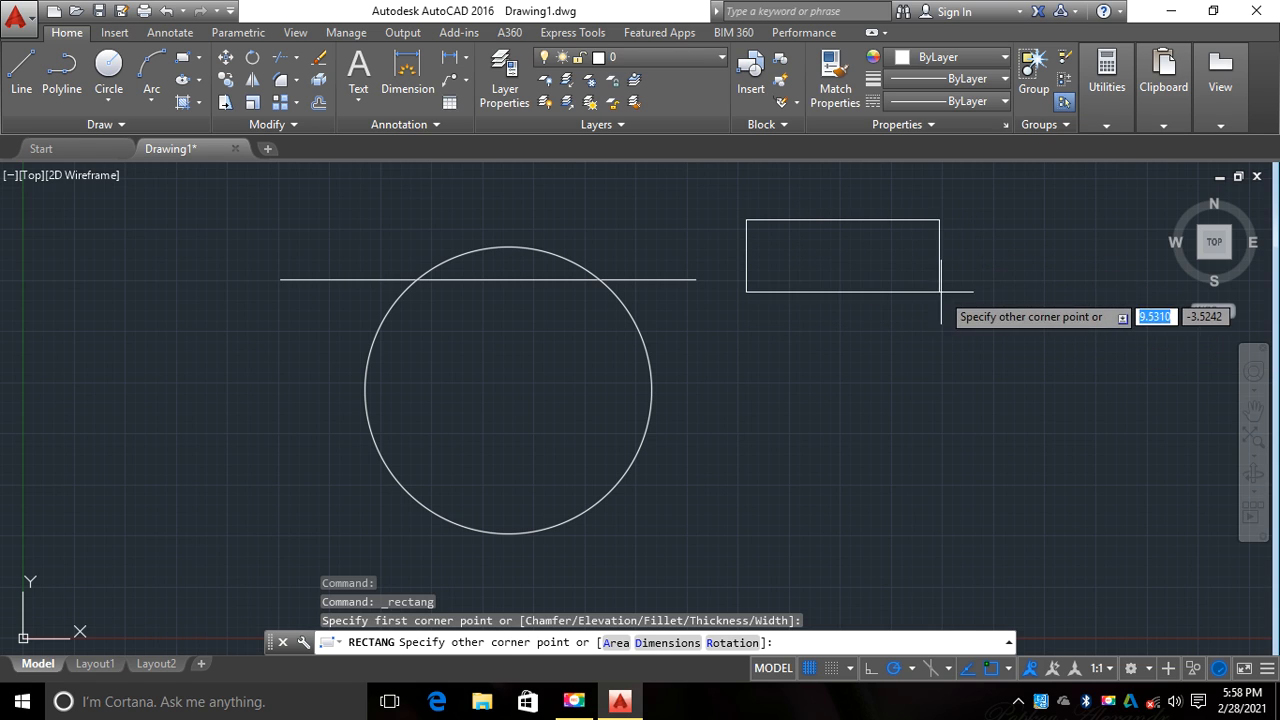
{"action": "left_click", "coordinate": [956, 321]}
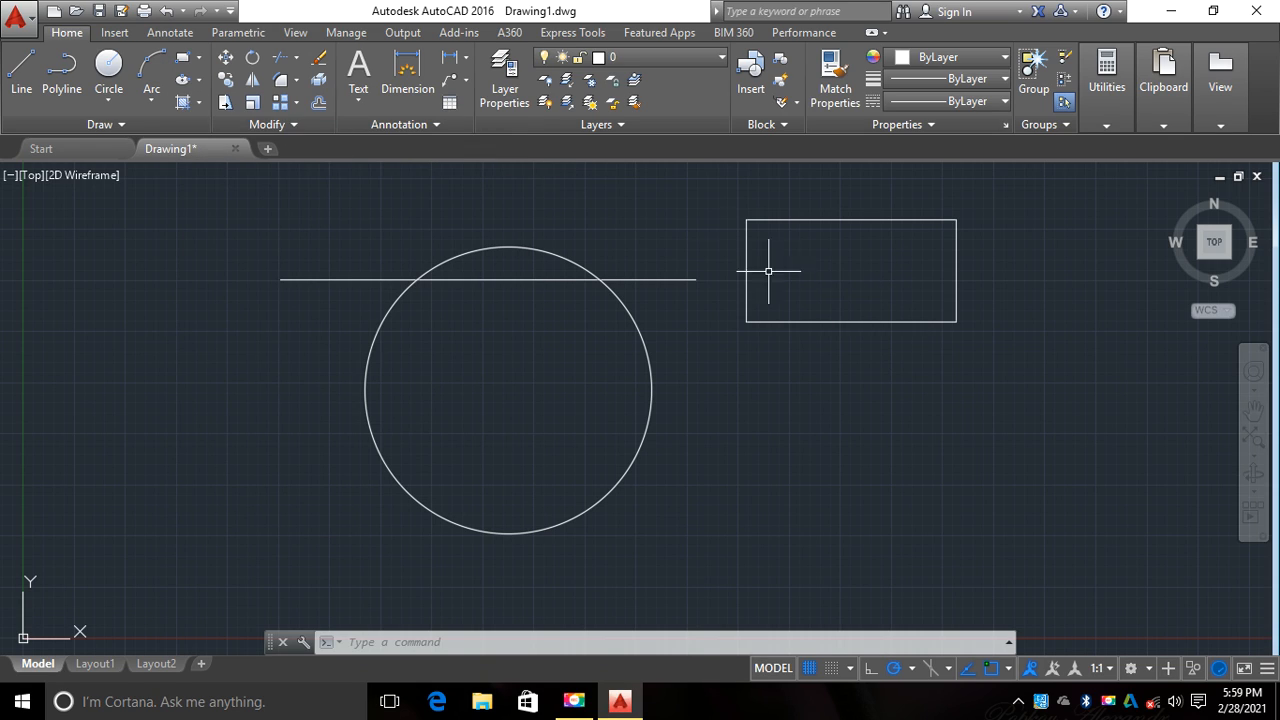
Step: Fill the inside of the rectangle with a hatch using the NET pattern
{"action": "left_click", "coordinate": [183, 104]}
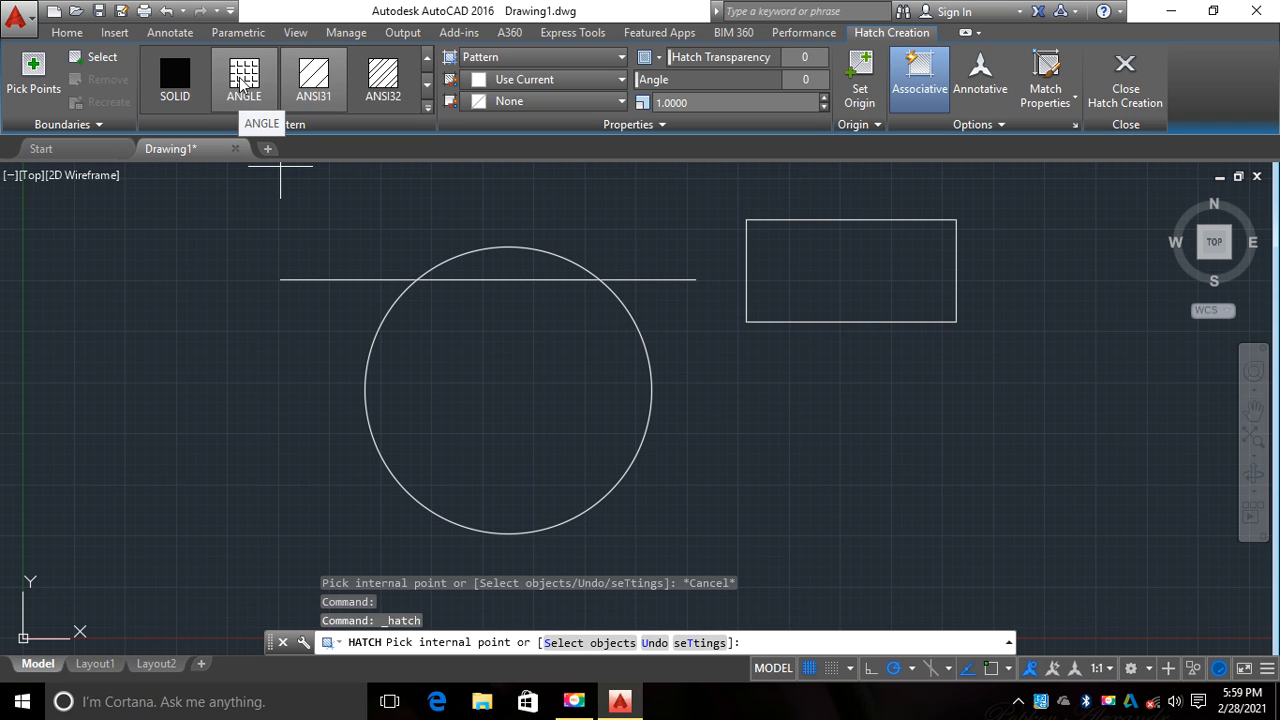
{"action": "left_click", "coordinate": [428, 115]}
{"action": "scroll", "coordinate": [358, 133], "scroll_direction": "down", "scroll_amount": 2}
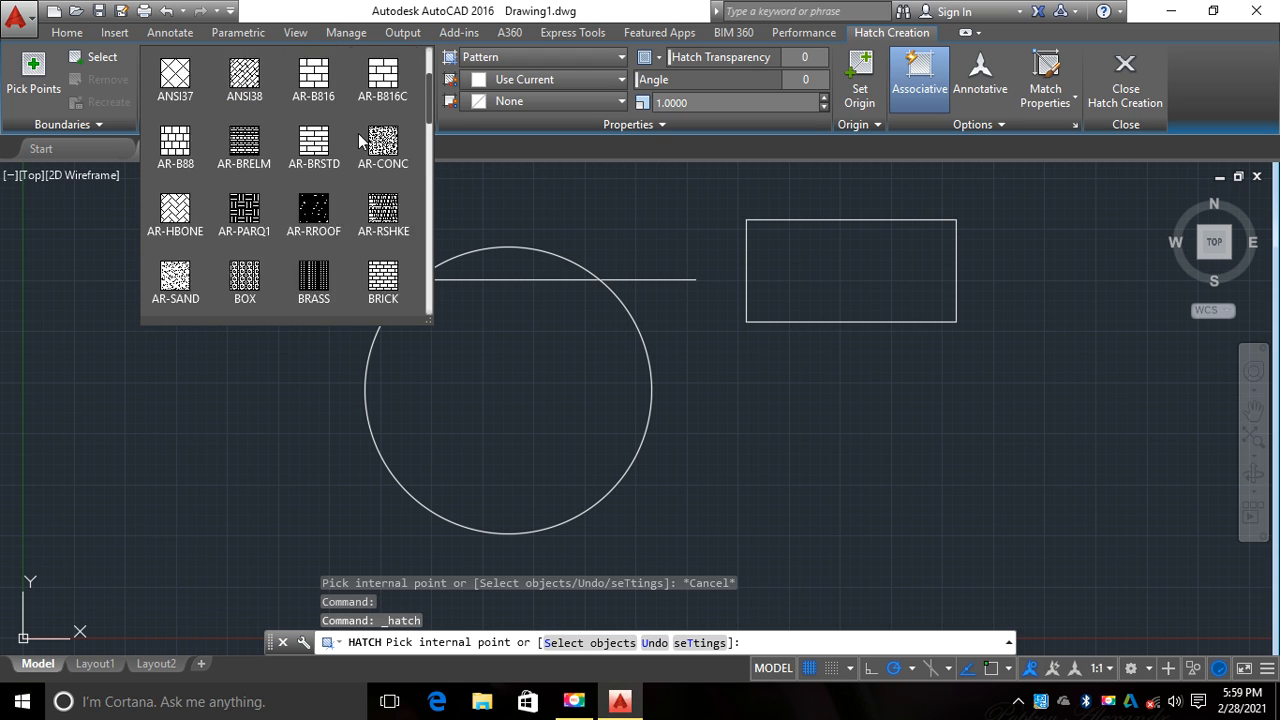
{"action": "scroll", "coordinate": [361, 140], "scroll_direction": "down", "scroll_amount": 2}
{"action": "scroll", "coordinate": [361, 140], "scroll_direction": "up", "scroll_amount": 4}
{"action": "scroll", "coordinate": [362, 143], "scroll_direction": "down", "scroll_amount": 4}
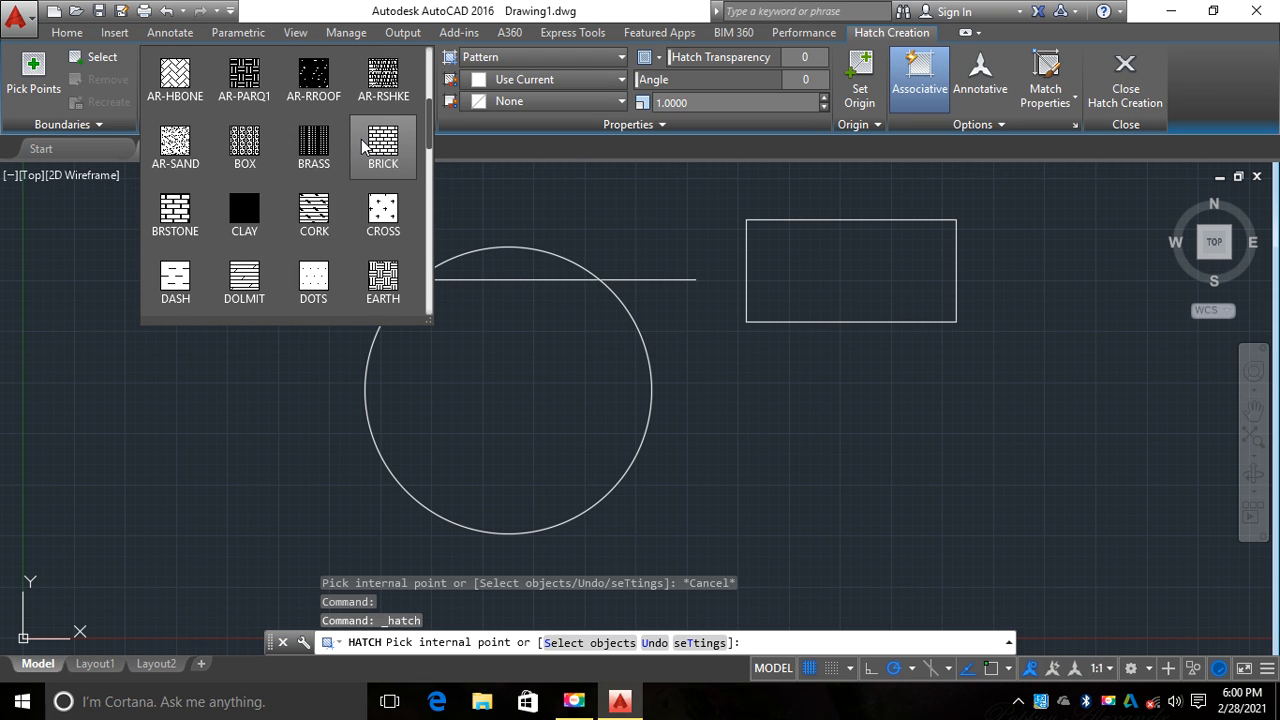
{"action": "scroll", "coordinate": [362, 146], "scroll_direction": "down", "scroll_amount": 10}
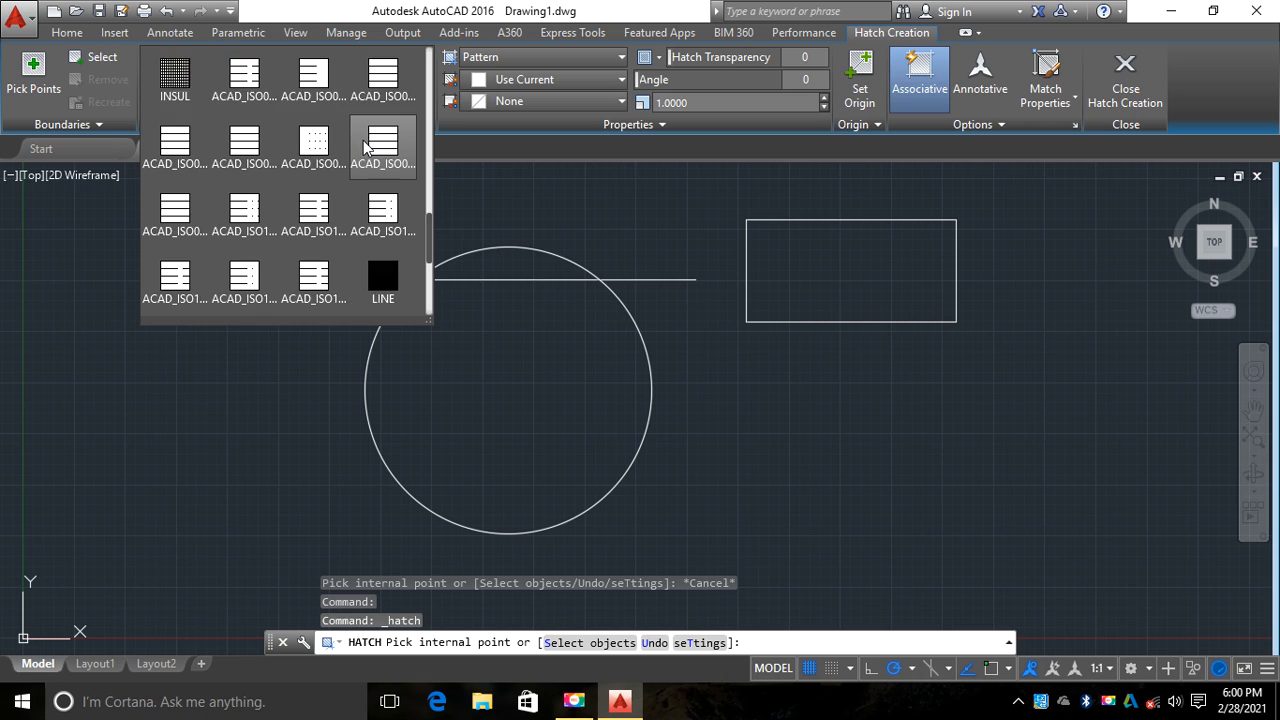
{"action": "scroll", "coordinate": [364, 146], "scroll_direction": "down", "scroll_amount": 3}
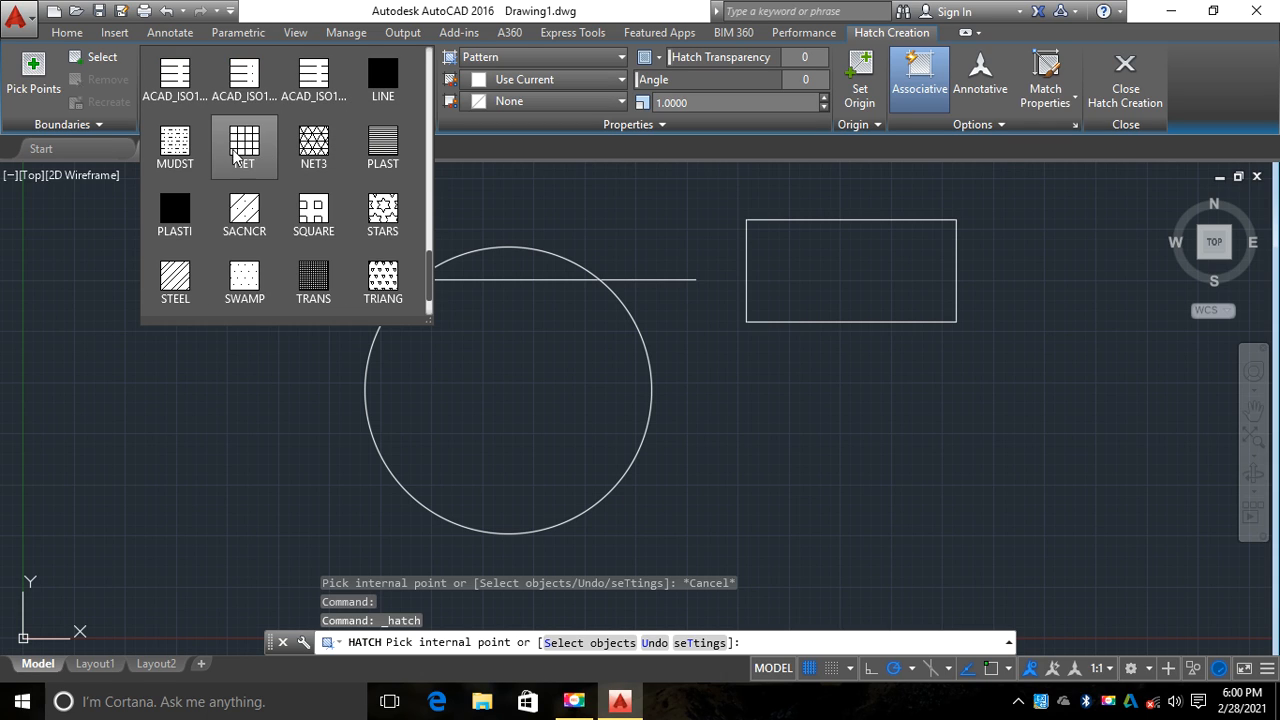
{"action": "left_click", "coordinate": [243, 150]}
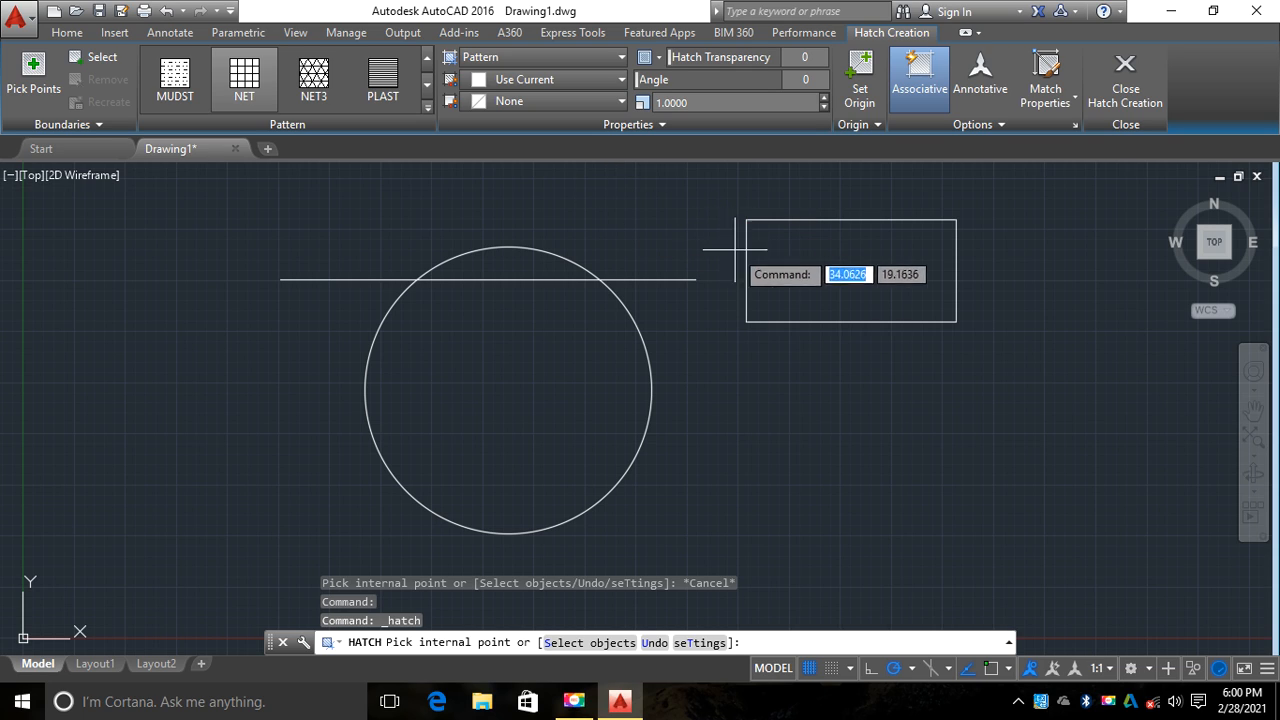
{"action": "left_click", "coordinate": [832, 280]}
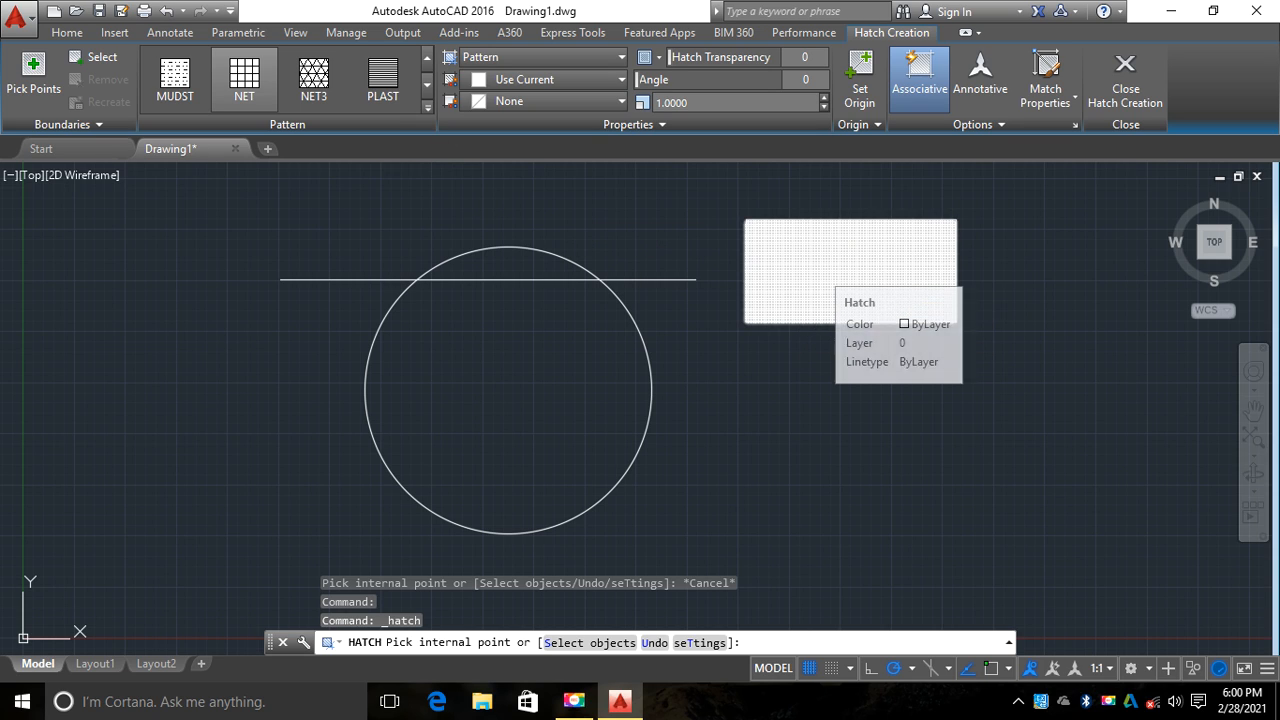
{"action": "left_click", "coordinate": [822, 276]}
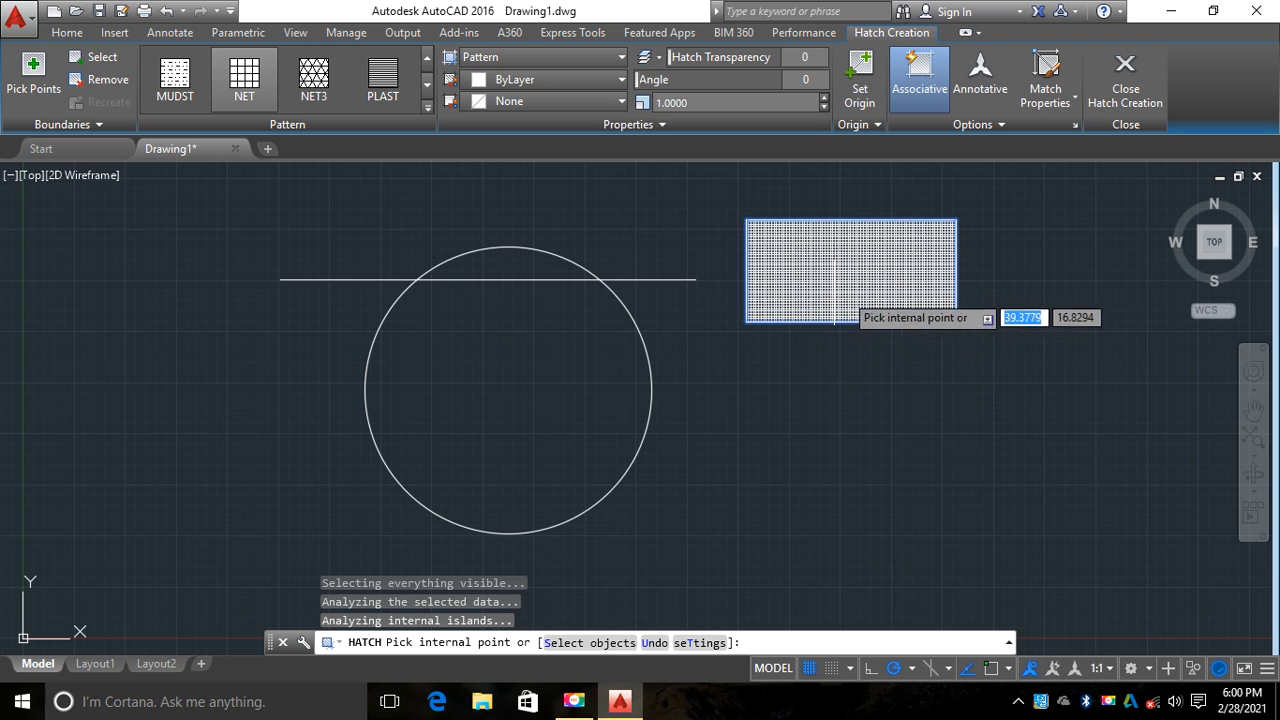
Step: Examine the NET hatch inside the rectangle up close and from farther away
{"action": "scroll", "coordinate": [978, 268], "scroll_direction": "up", "scroll_amount": 6}
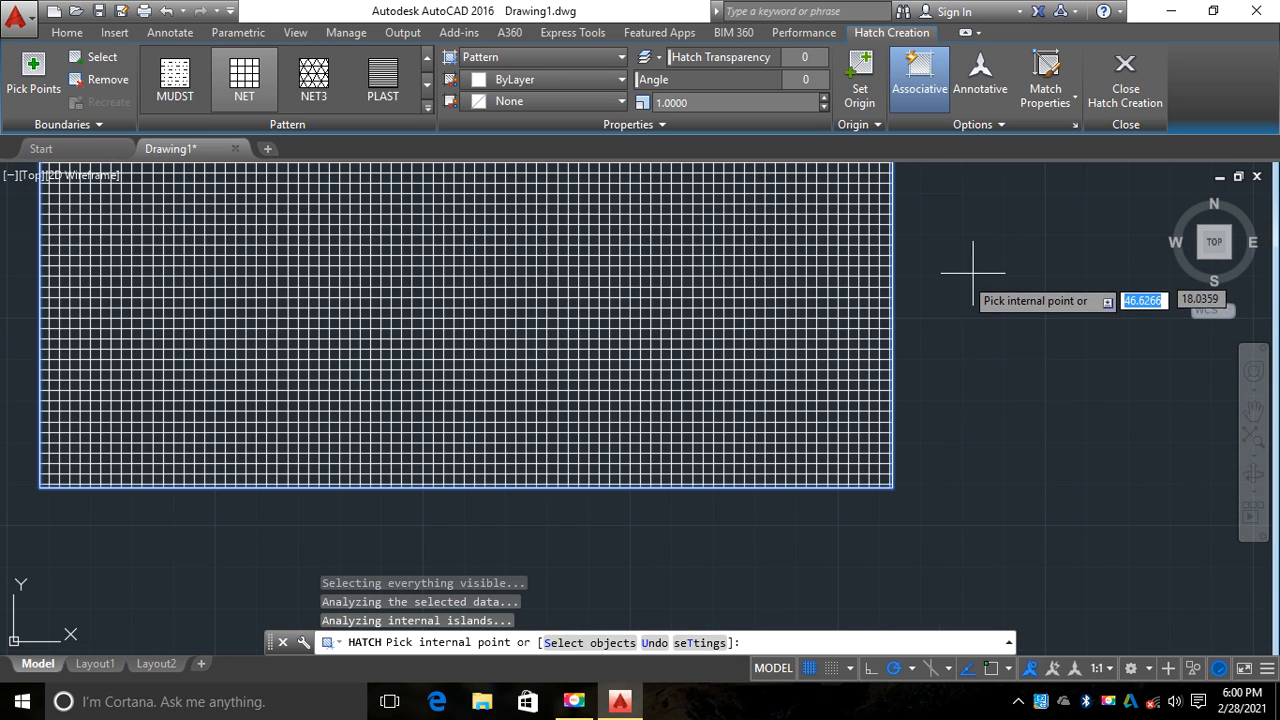
{"action": "scroll", "coordinate": [935, 310], "scroll_direction": "down", "scroll_amount": 5}
{"action": "scroll", "coordinate": [800, 235], "scroll_direction": "up", "scroll_amount": 1}
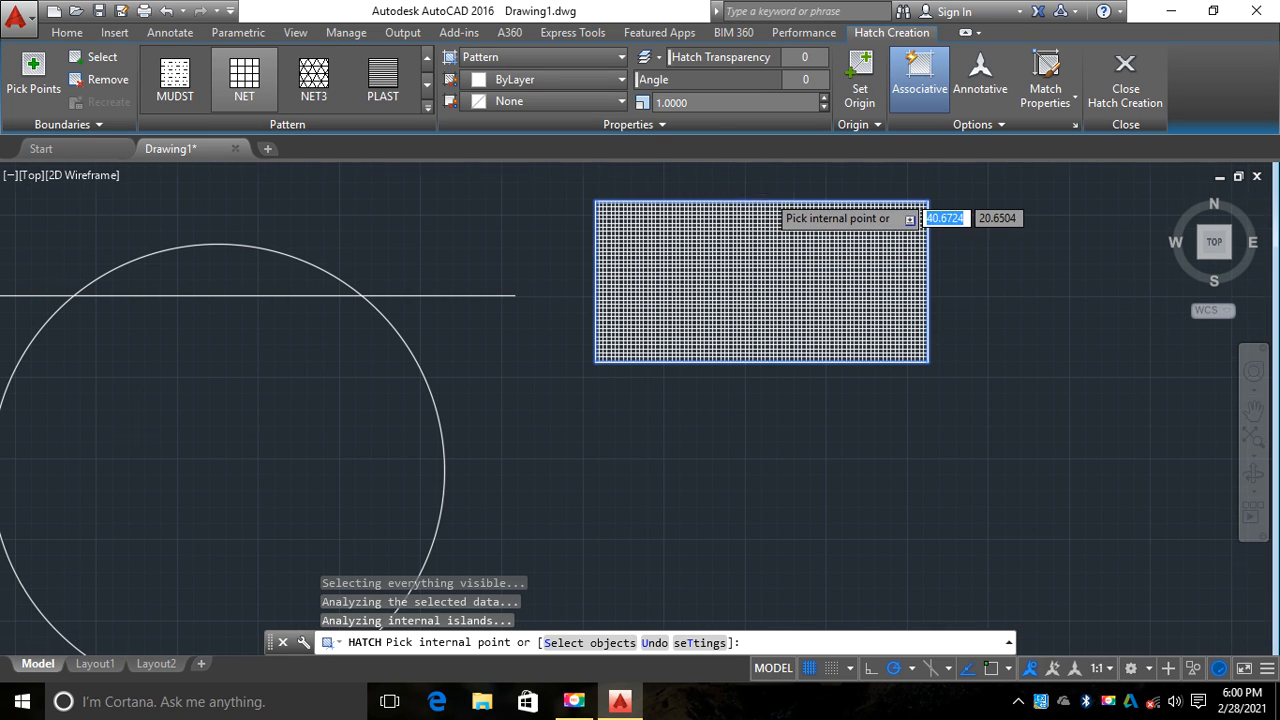
{"action": "scroll", "coordinate": [765, 205], "scroll_direction": "up", "scroll_amount": 5}
{"action": "scroll", "coordinate": [749, 191], "scroll_direction": "down", "scroll_amount": 1}
{"action": "scroll", "coordinate": [750, 200], "scroll_direction": "down", "scroll_amount": 2}
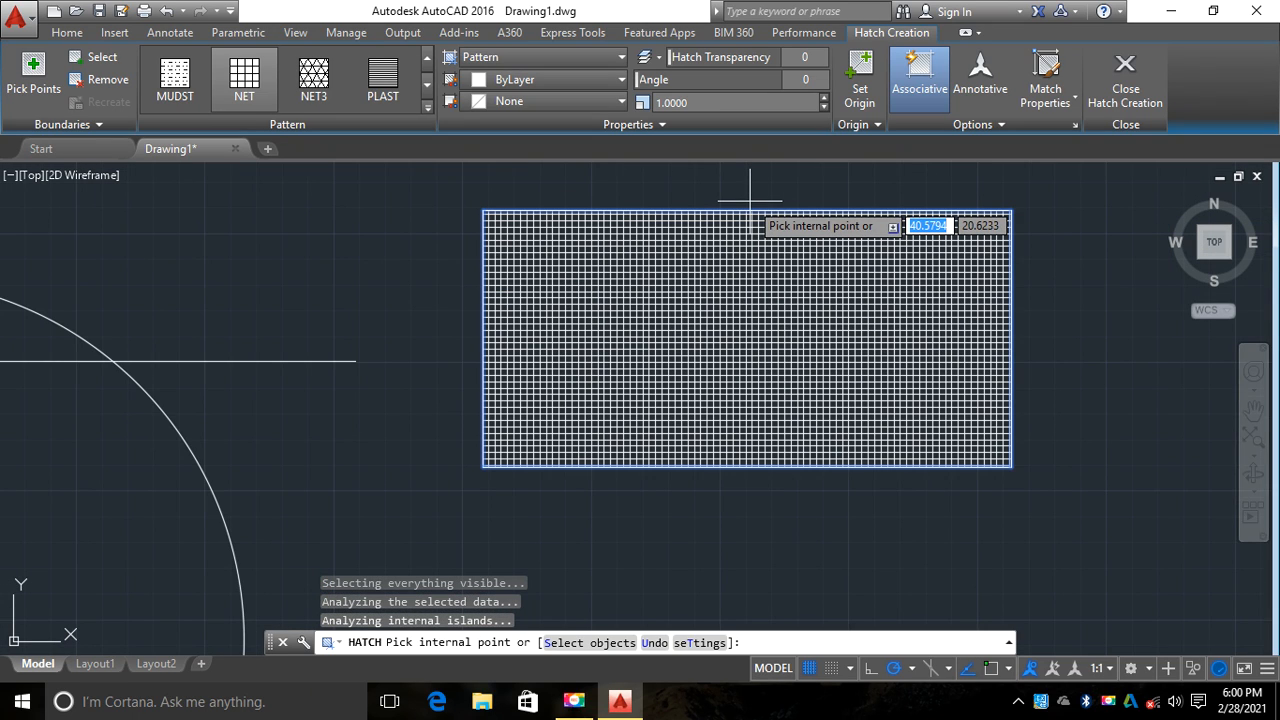
{"action": "scroll", "coordinate": [750, 197], "scroll_direction": "up", "scroll_amount": 3}
{"action": "scroll", "coordinate": [752, 198], "scroll_direction": "down", "scroll_amount": 2}
{"action": "scroll", "coordinate": [745, 198], "scroll_direction": "up", "scroll_amount": 2}
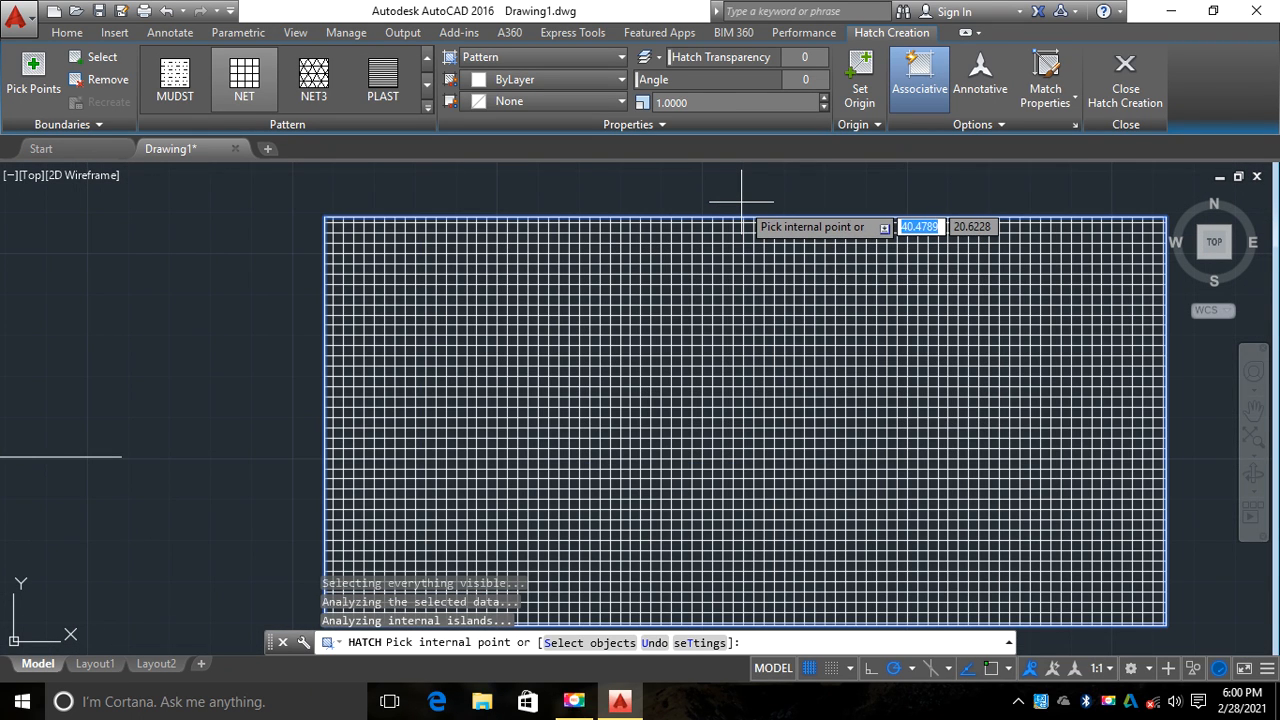
{"action": "scroll", "coordinate": [745, 200], "scroll_direction": "down", "scroll_amount": 2}
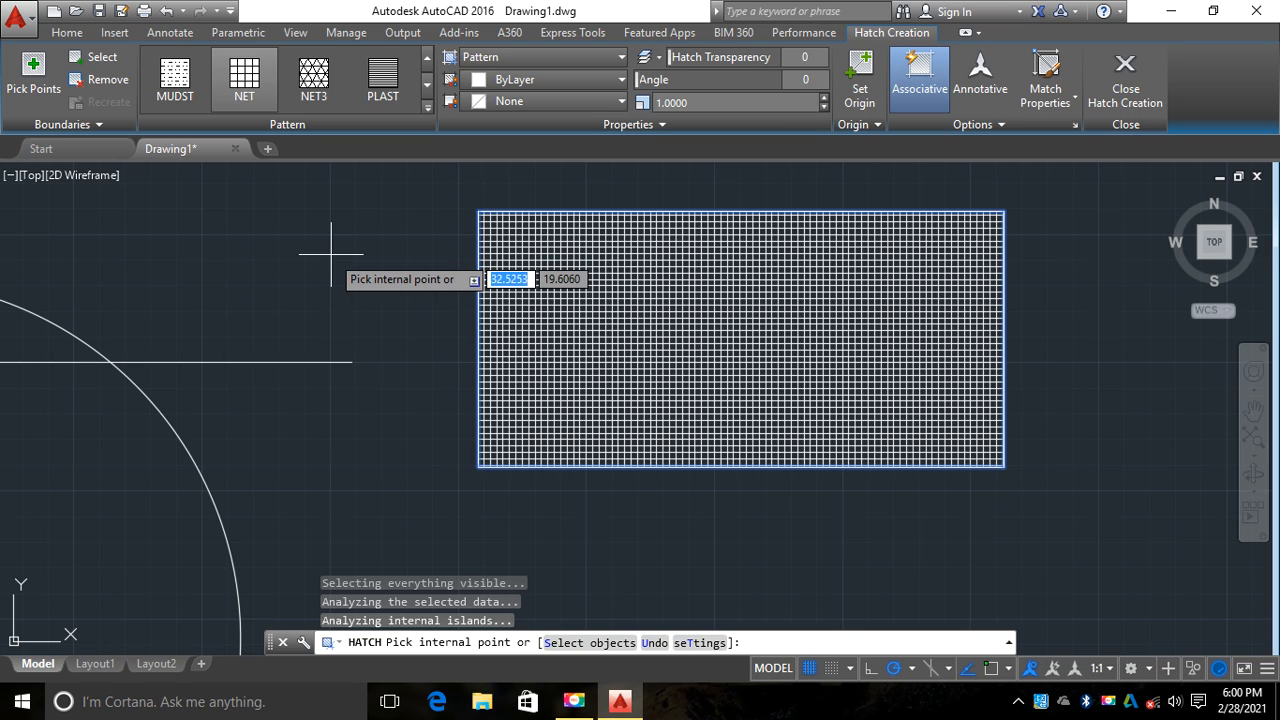
Step: Fill the part of the circle below the horizontal line with the NET hatch and finish the Hatch command
{"action": "scroll", "coordinate": [333, 253], "scroll_direction": "down", "scroll_amount": 5}
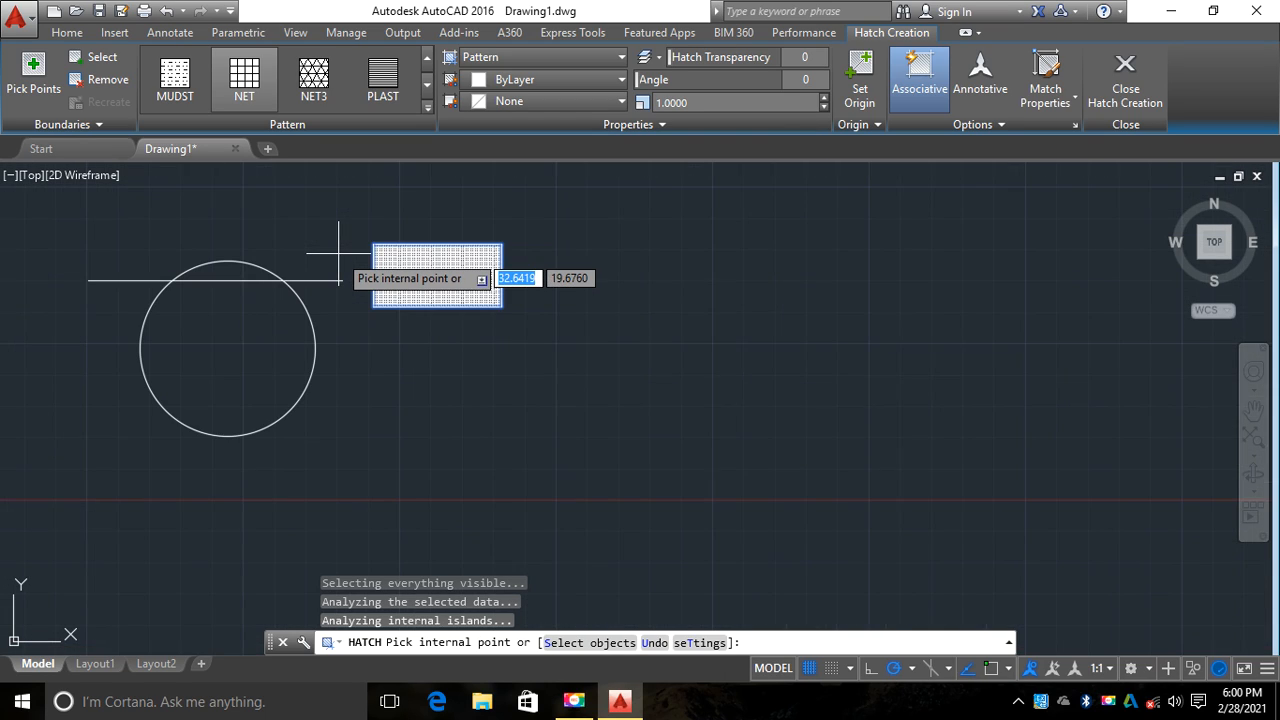
{"action": "left_click", "coordinate": [246, 309]}
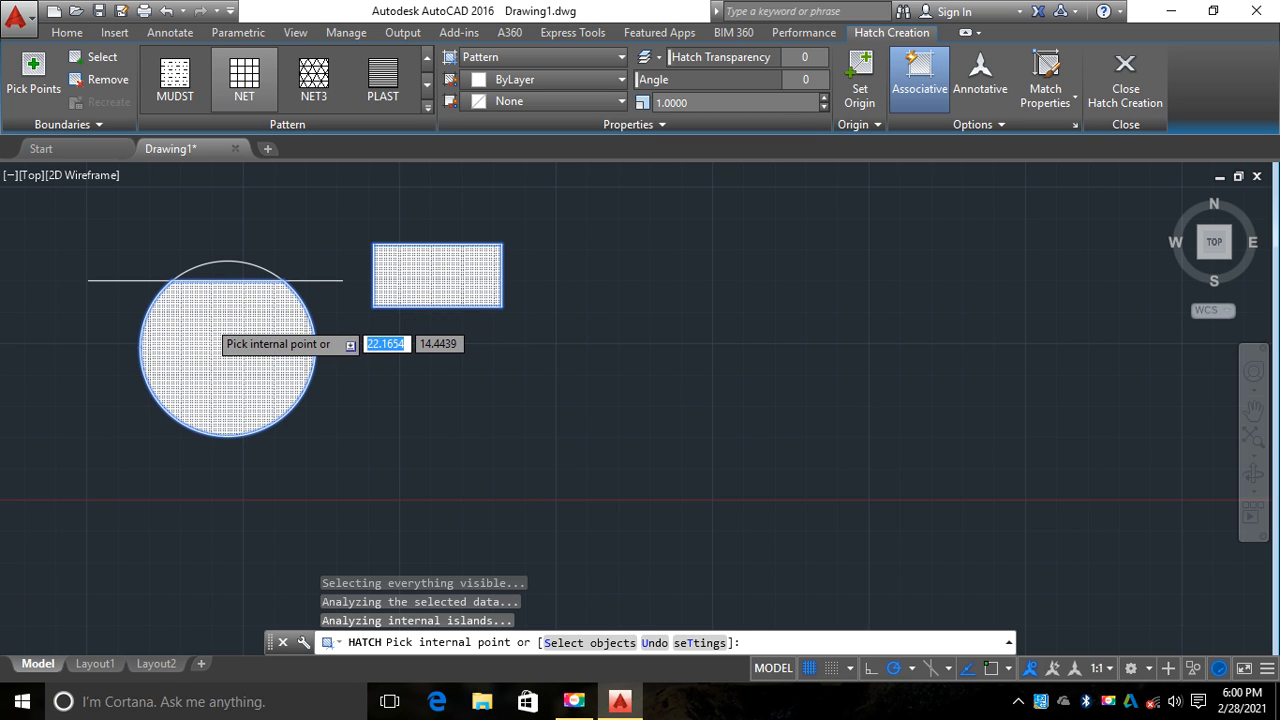
{"action": "scroll", "coordinate": [250, 325], "scroll_direction": "up", "scroll_amount": 5}
{"action": "scroll", "coordinate": [330, 330], "scroll_direction": "down", "scroll_amount": 4}
{"action": "scroll", "coordinate": [620, 300], "scroll_direction": "down", "scroll_amount": 3}
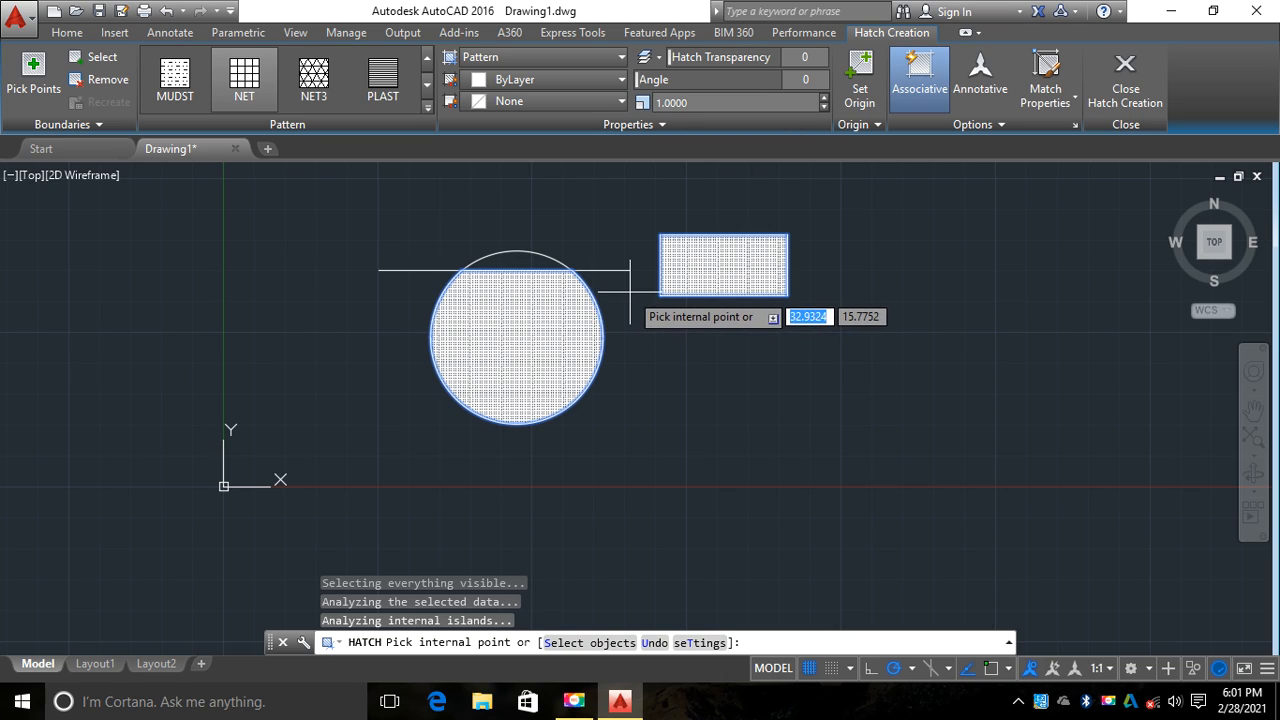
{"action": "right_click", "coordinate": [608, 243]}
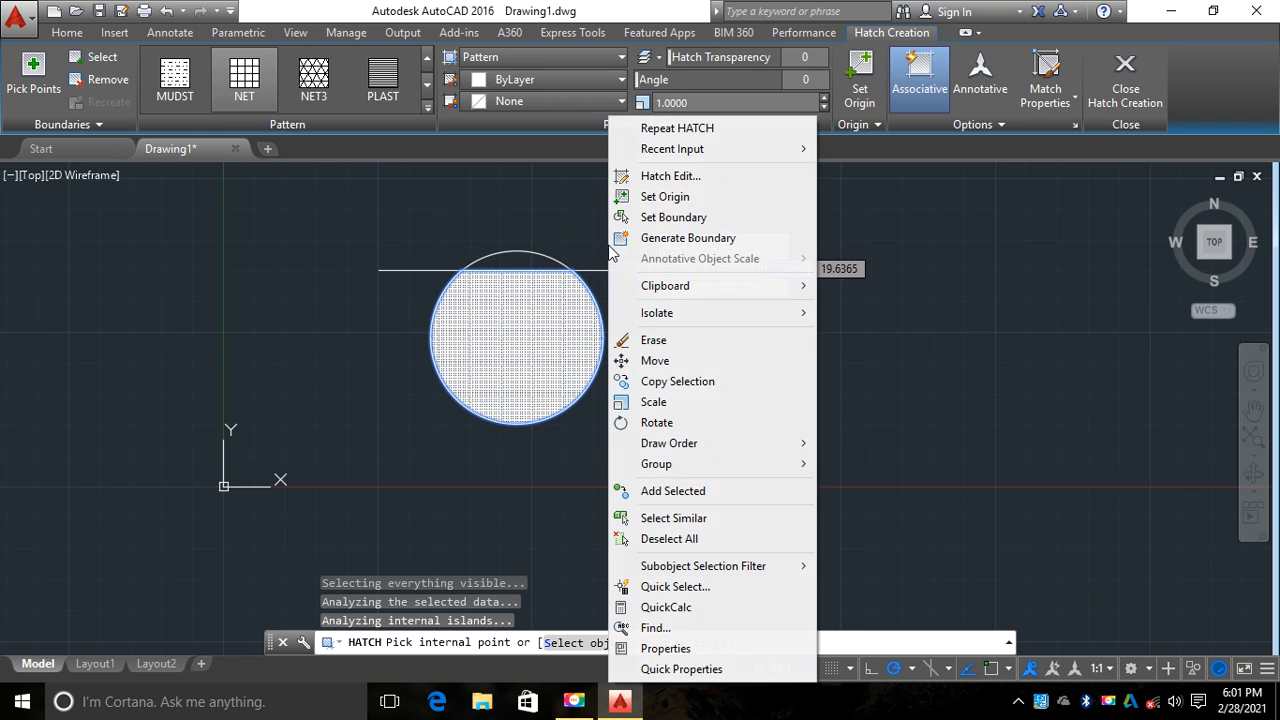
{"action": "left_click", "coordinate": [566, 216]}
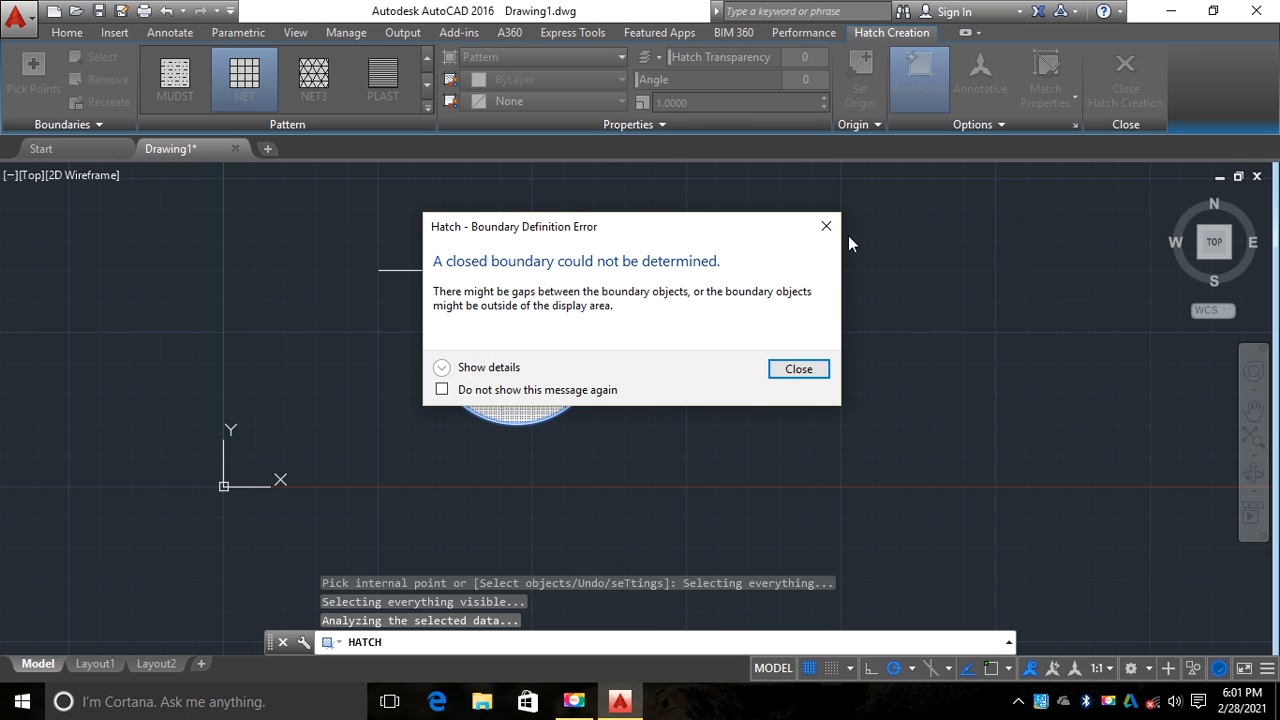
{"action": "left_click", "coordinate": [826, 227]}
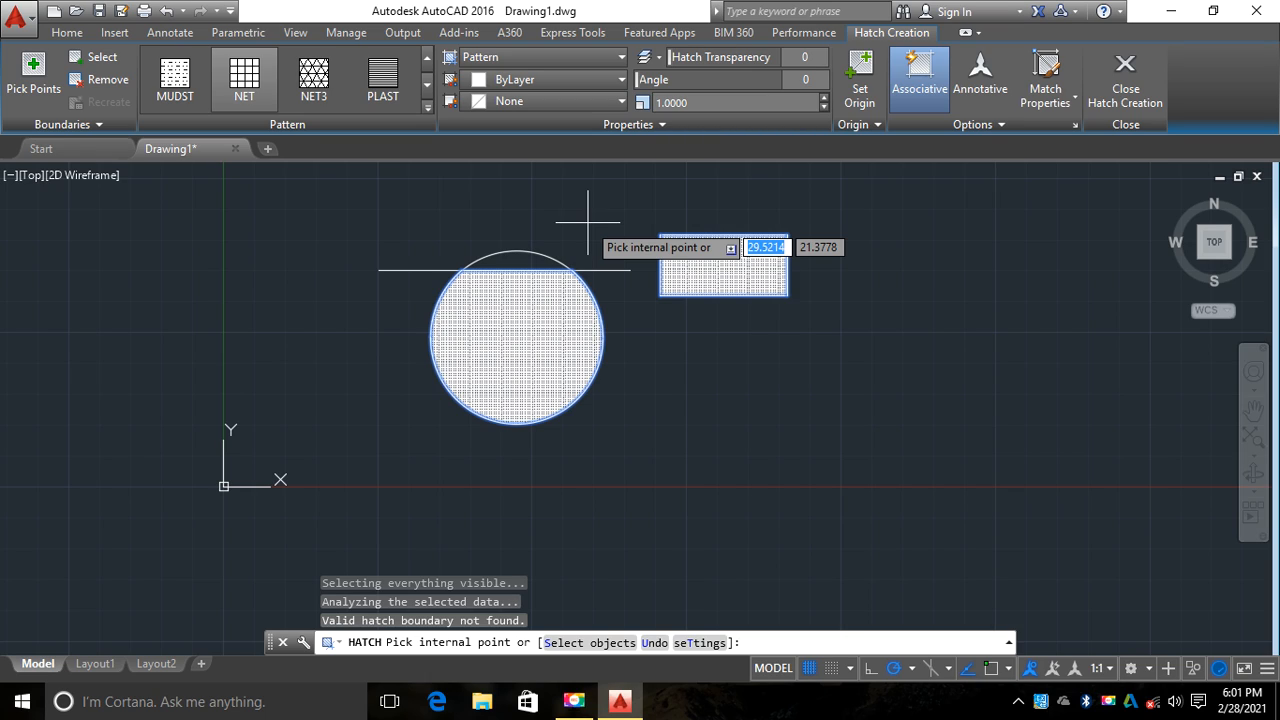
{"action": "key", "text": "Escape"}
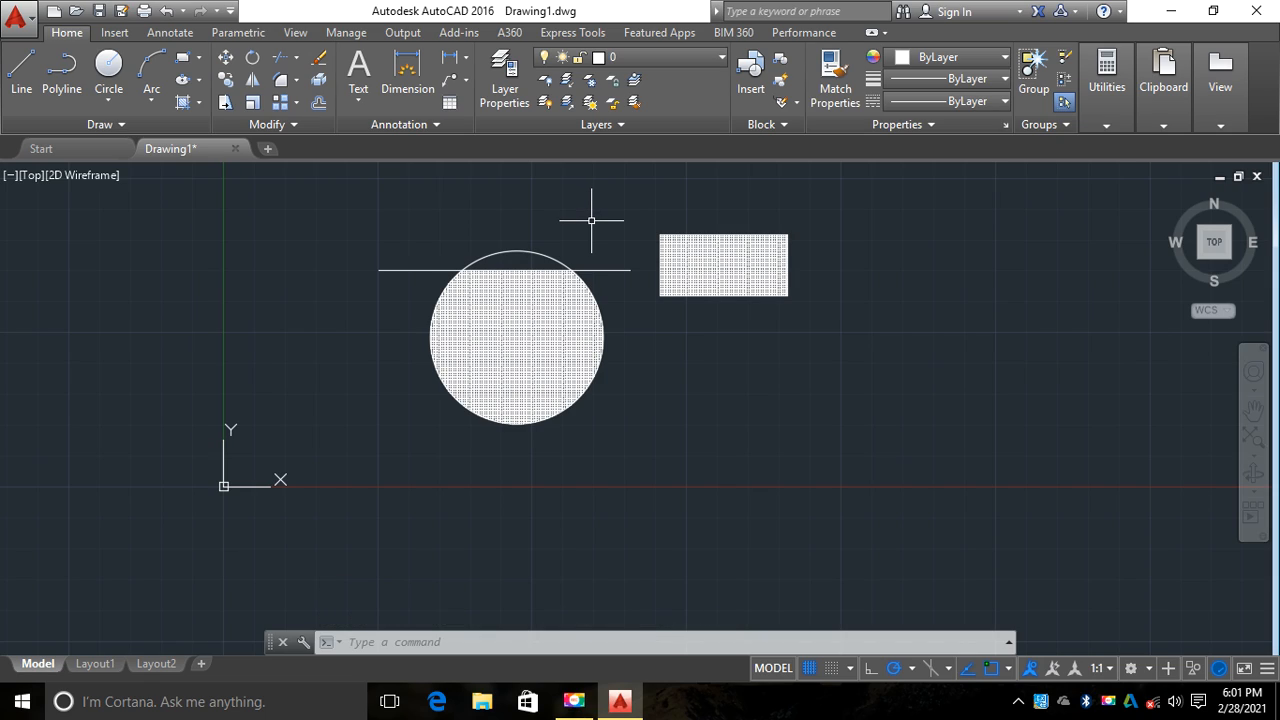
{"action": "scroll", "coordinate": [571, 229], "scroll_direction": "up", "scroll_amount": 4}
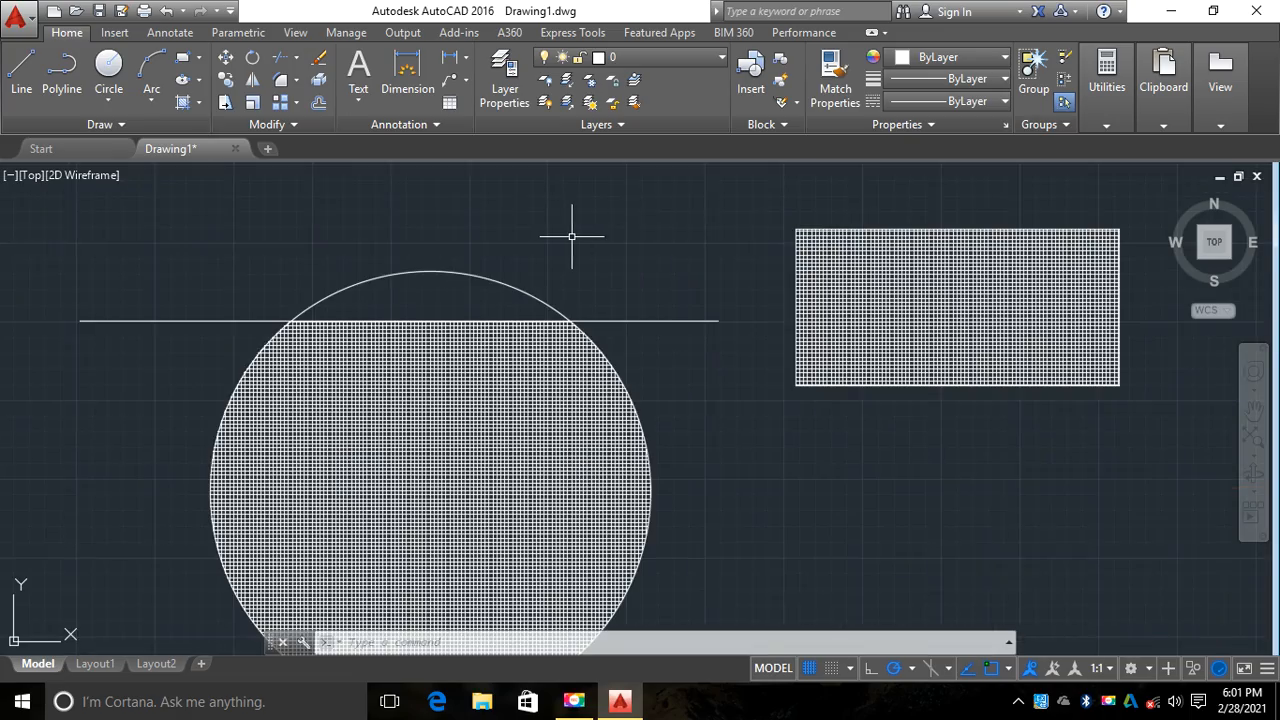
{"action": "scroll", "coordinate": [563, 257], "scroll_direction": "down", "scroll_amount": 4}
{"action": "scroll", "coordinate": [571, 280], "scroll_direction": "up", "scroll_amount": 4}
{"action": "scroll", "coordinate": [571, 280], "scroll_direction": "down", "scroll_amount": 4}
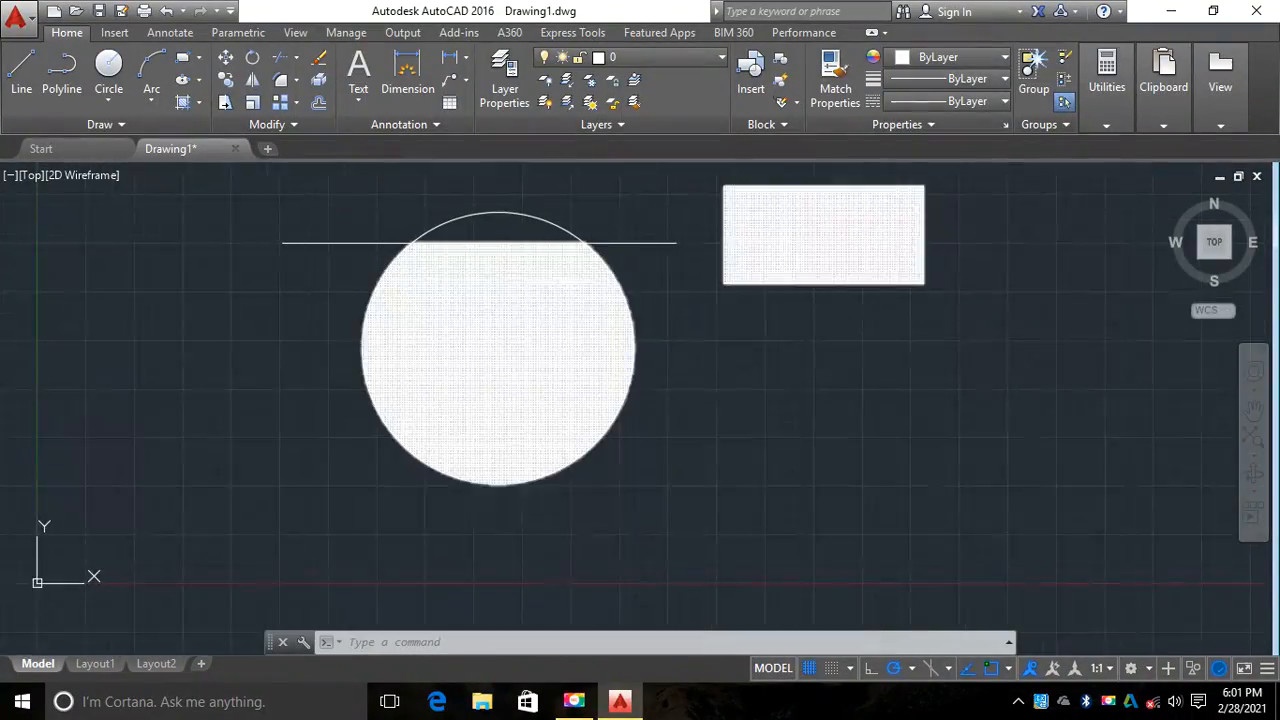
Step: Move the hatched rectangle farther away from the circle and slightly downward, using its lower-right corner as the base point
{"action": "scroll", "coordinate": [673, 259], "scroll_direction": "up", "scroll_amount": 4}
{"action": "scroll", "coordinate": [543, 309], "scroll_direction": "down", "scroll_amount": 5}
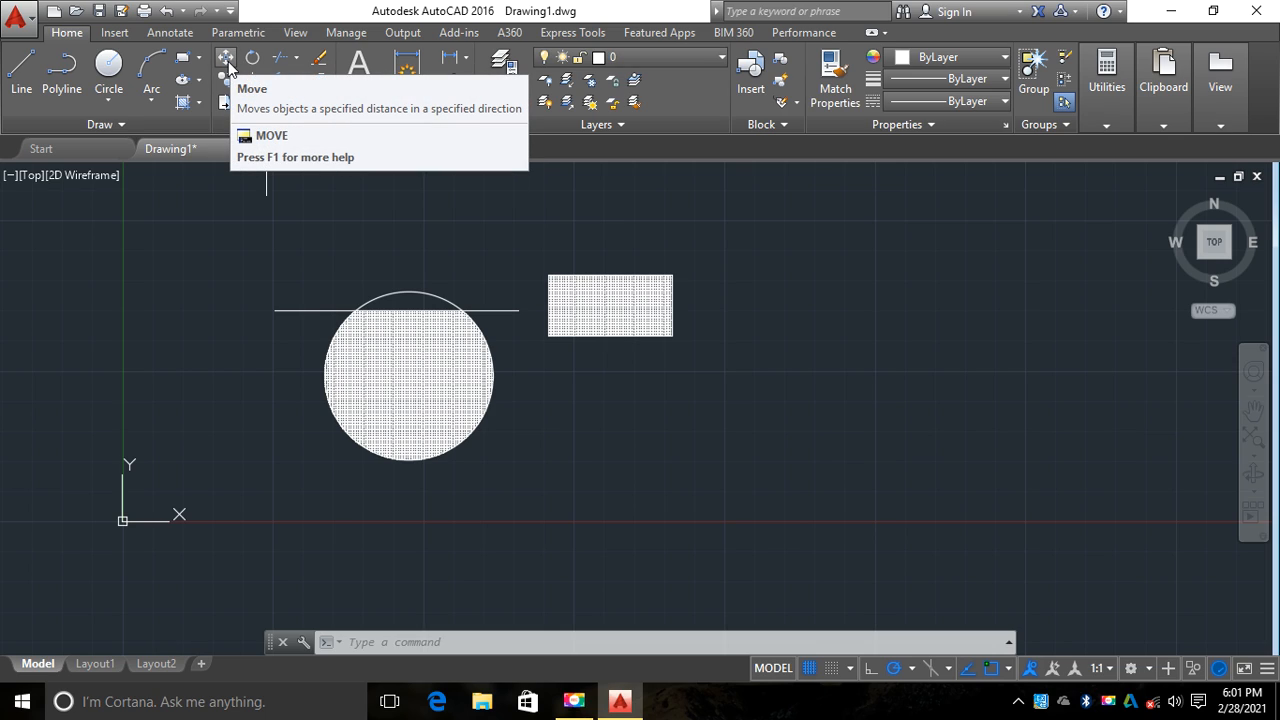
{"action": "left_click", "coordinate": [227, 61]}
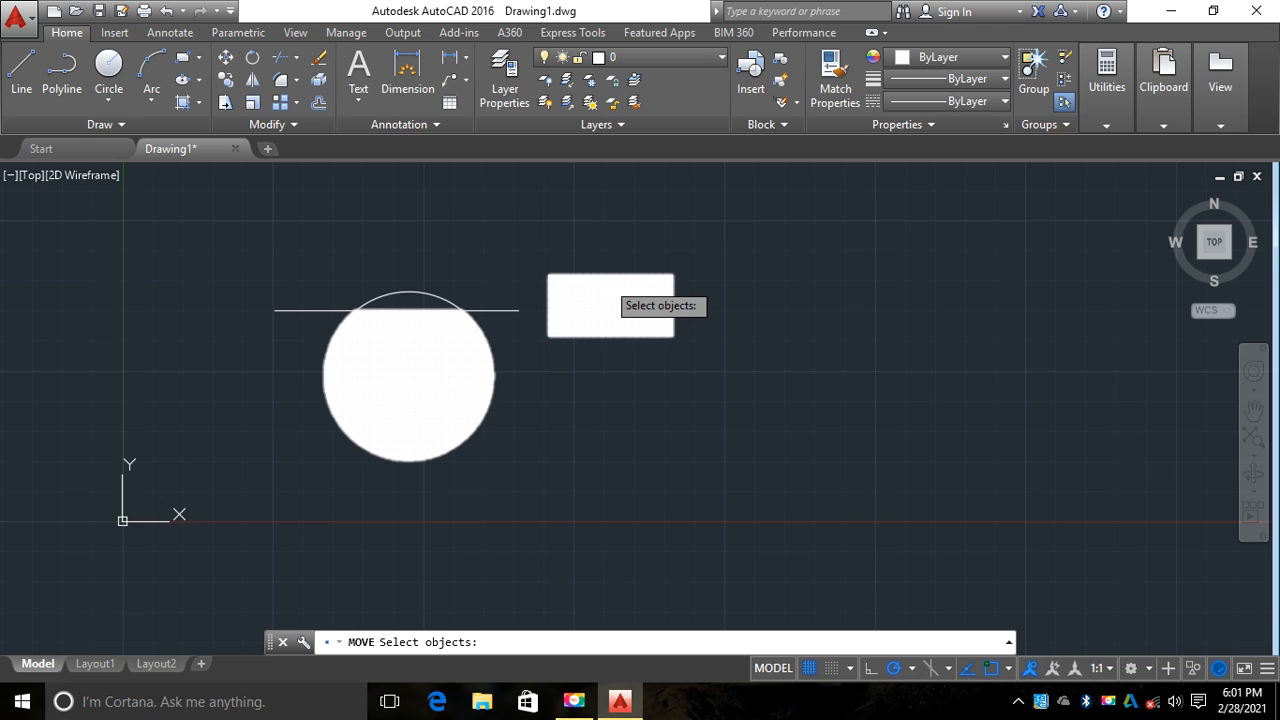
{"action": "scroll", "coordinate": [600, 278], "scroll_direction": "up", "scroll_amount": 6}
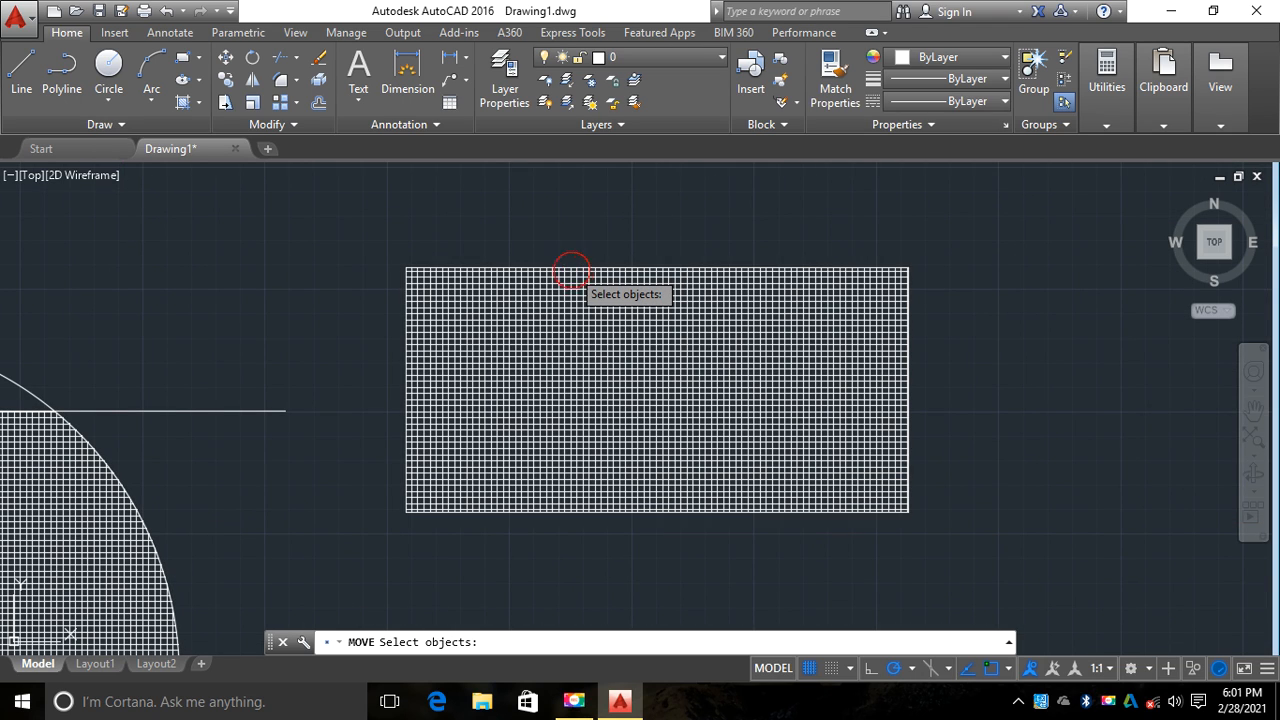
{"action": "left_click", "coordinate": [571, 270]}
{"action": "scroll", "coordinate": [560, 275], "scroll_direction": "down", "scroll_amount": 7}
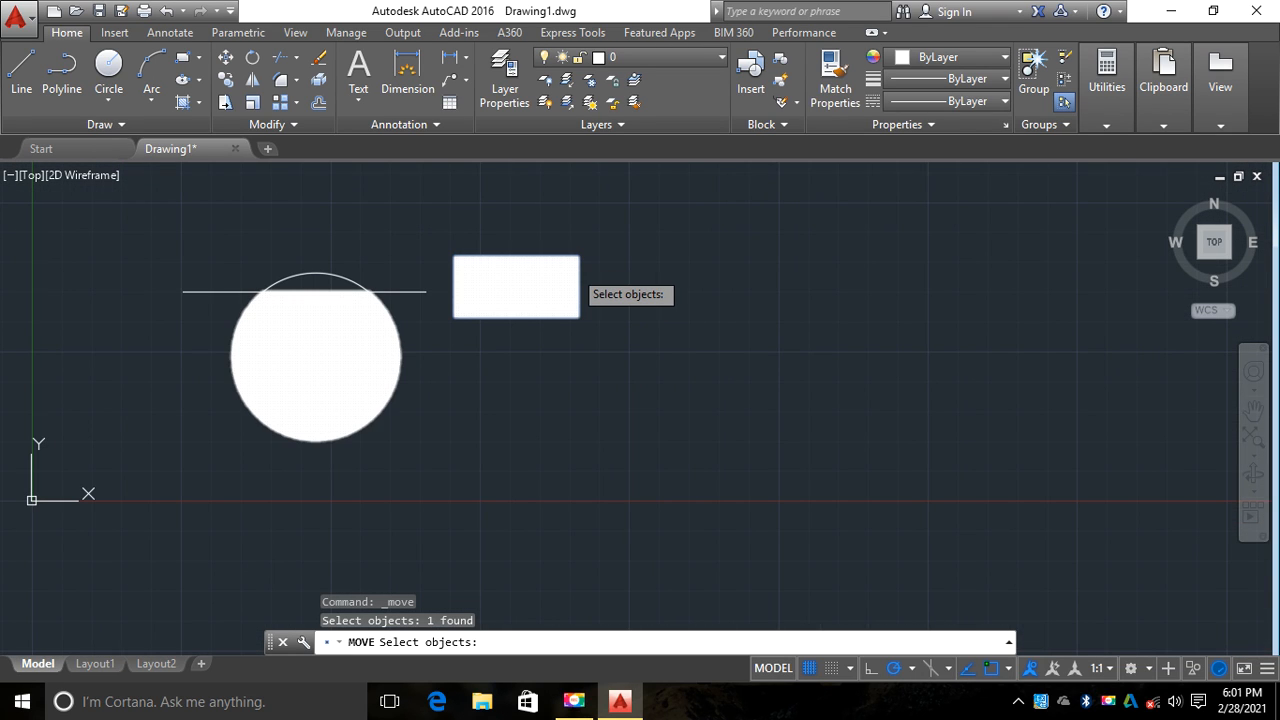
{"action": "scroll", "coordinate": [585, 280], "scroll_direction": "up", "scroll_amount": 4}
{"action": "scroll", "coordinate": [634, 277], "scroll_direction": "down", "scroll_amount": 2}
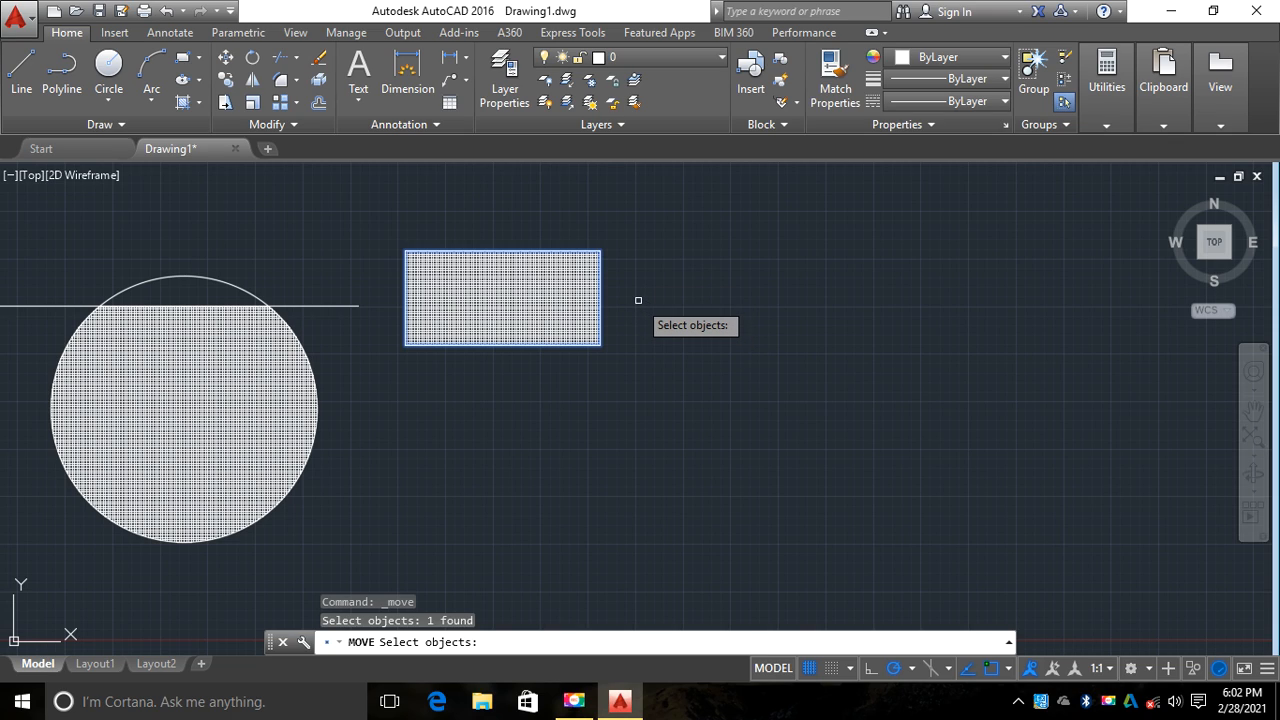
{"action": "key", "text": "Return"}
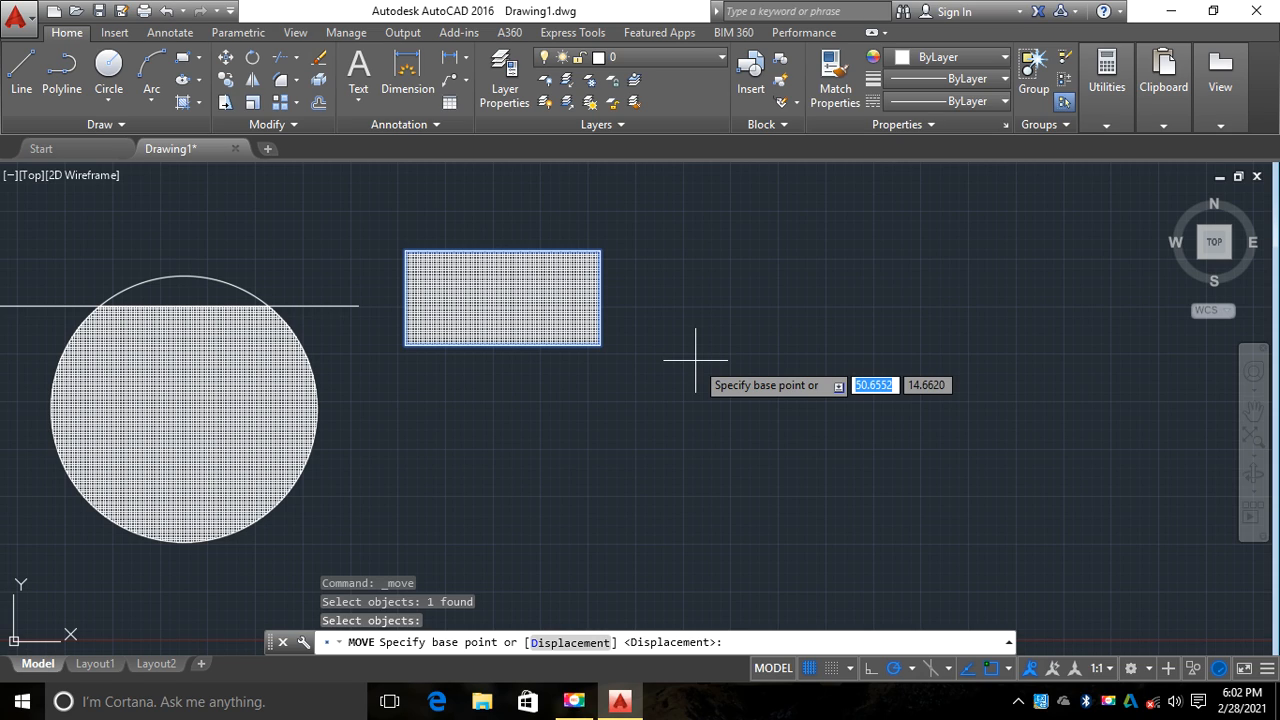
{"action": "left_click", "coordinate": [599, 345]}
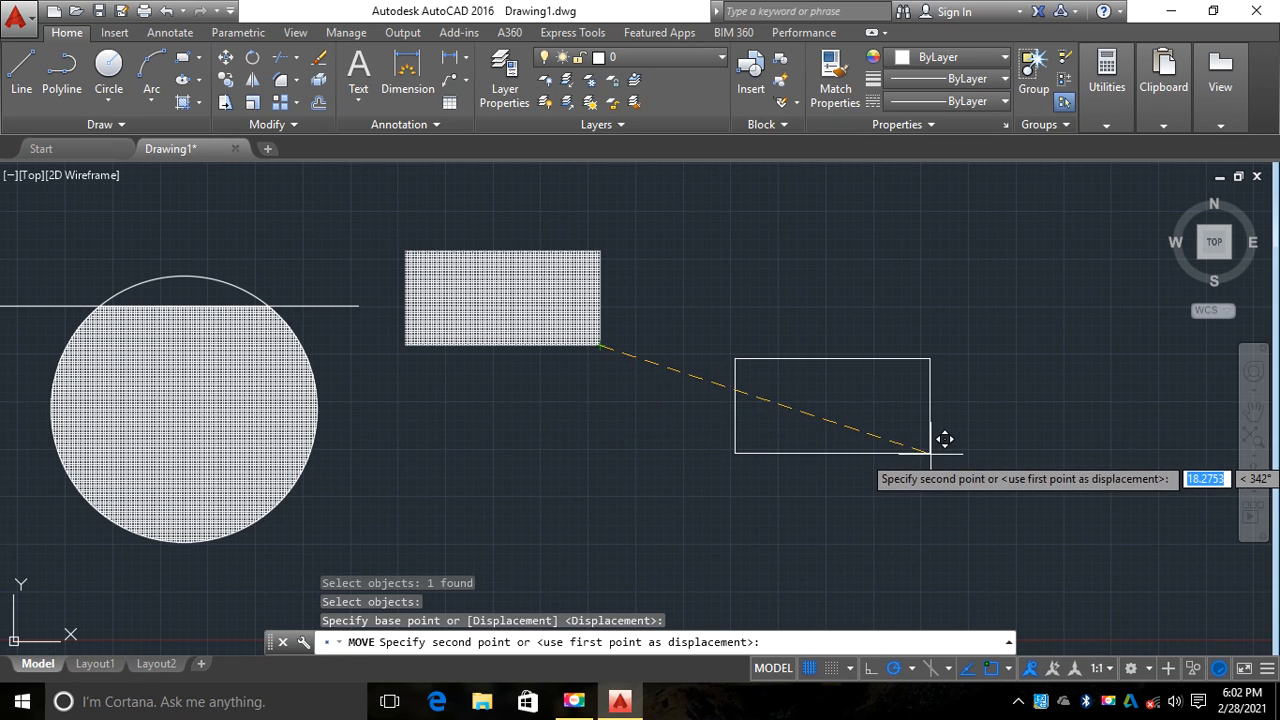
{"action": "left_click", "coordinate": [945, 470]}
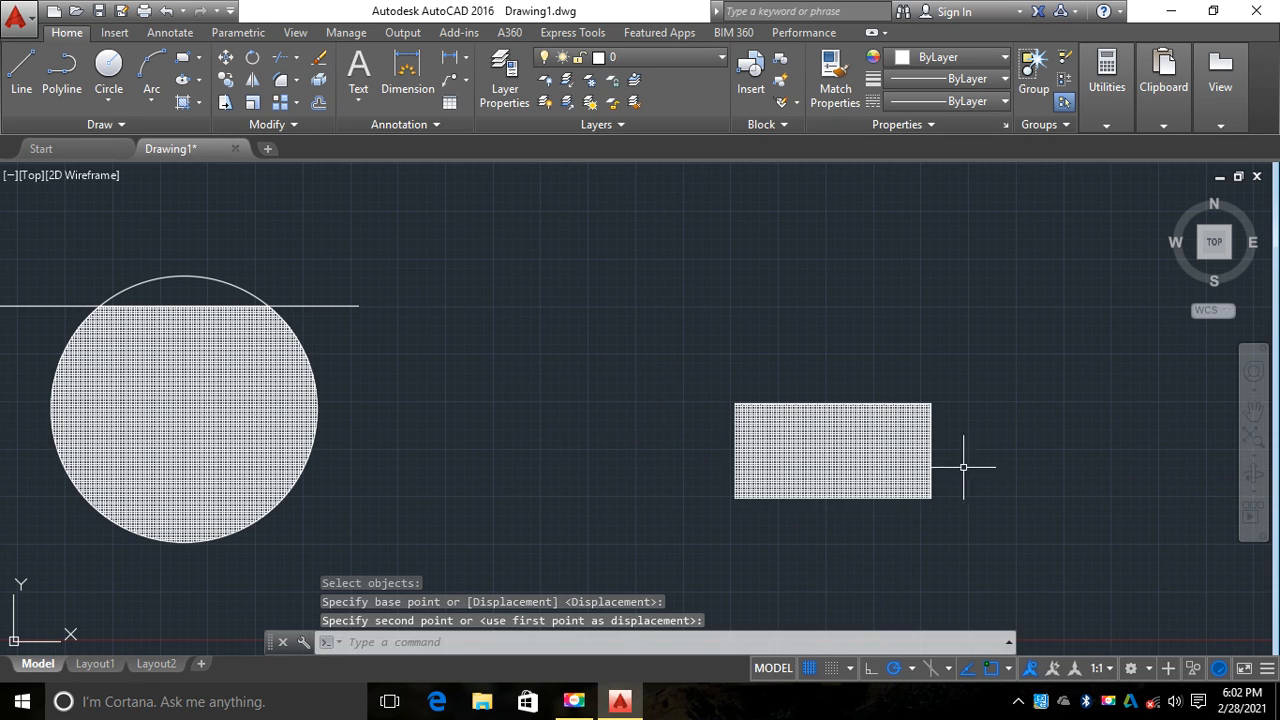
Step: Start the Trim command and choose the horizontal line, the circle and the circle's hatch as cutting edges
{"action": "scroll", "coordinate": [955, 471], "scroll_direction": "down", "scroll_amount": 4}
{"action": "scroll", "coordinate": [883, 477], "scroll_direction": "up", "scroll_amount": 4}
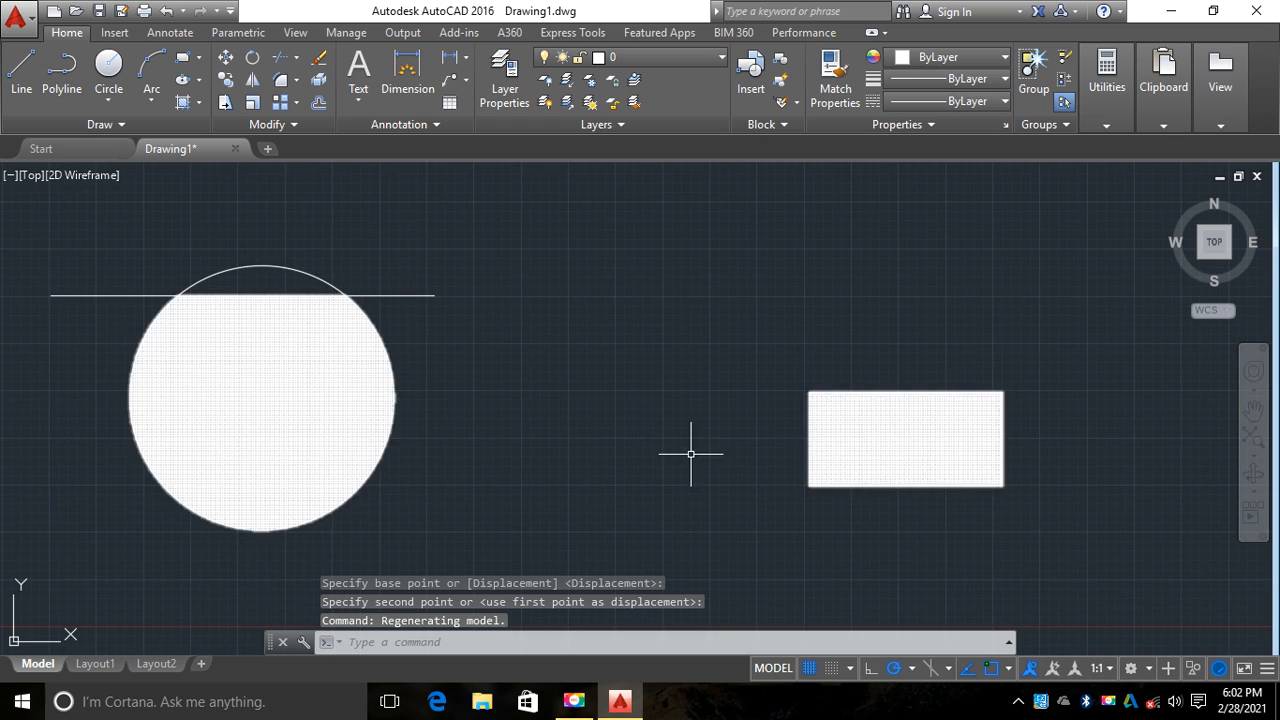
{"action": "scroll", "coordinate": [678, 445], "scroll_direction": "down", "scroll_amount": 4}
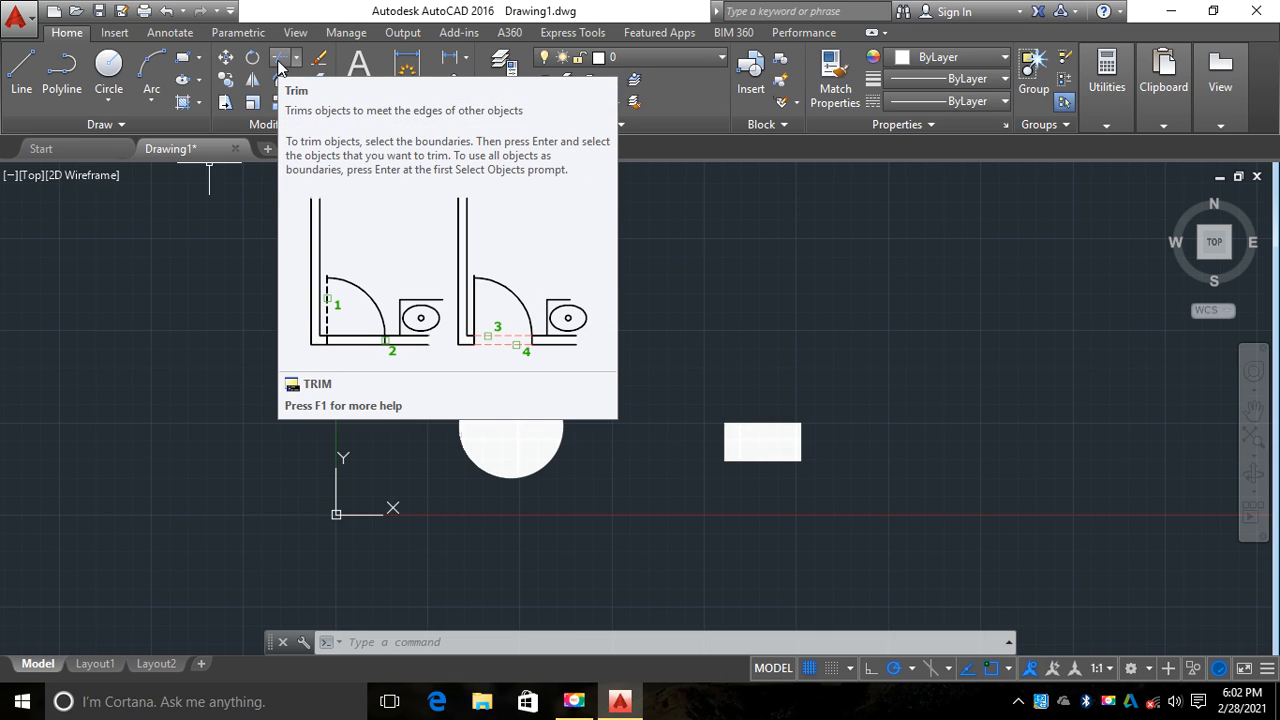
{"action": "left_click", "coordinate": [279, 62]}
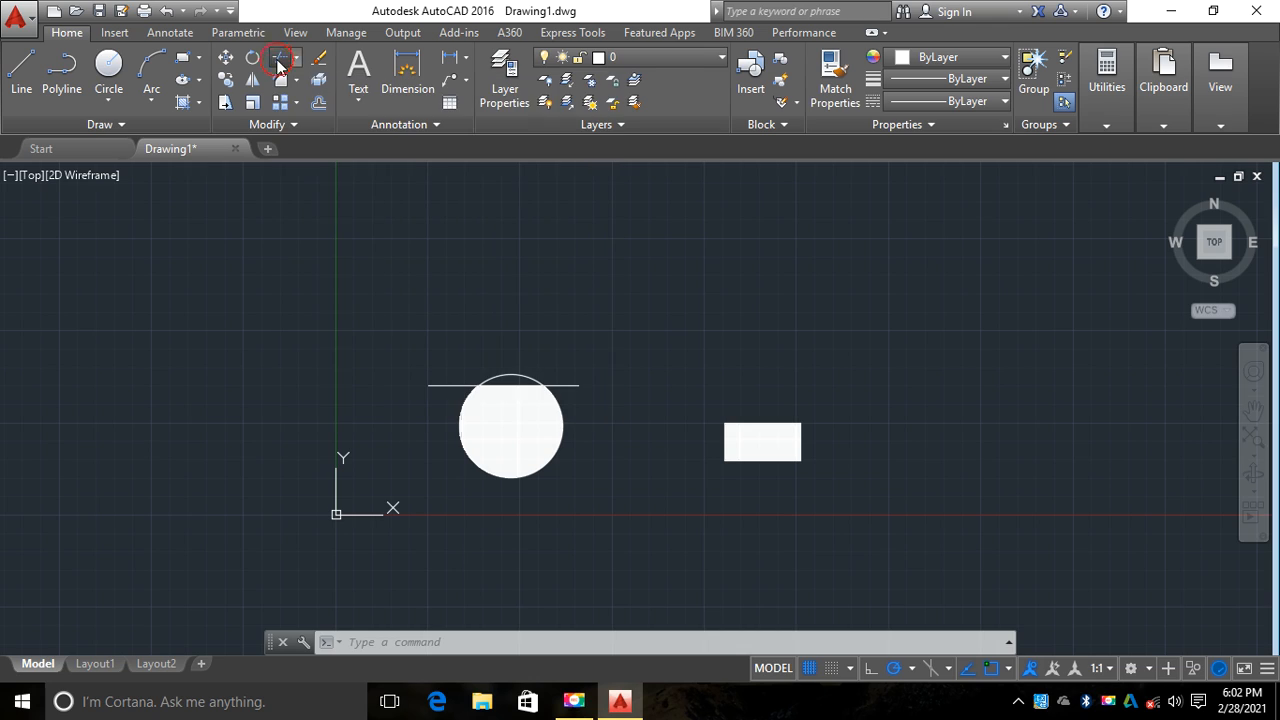
{"action": "scroll", "coordinate": [366, 219], "scroll_direction": "down", "scroll_amount": 3}
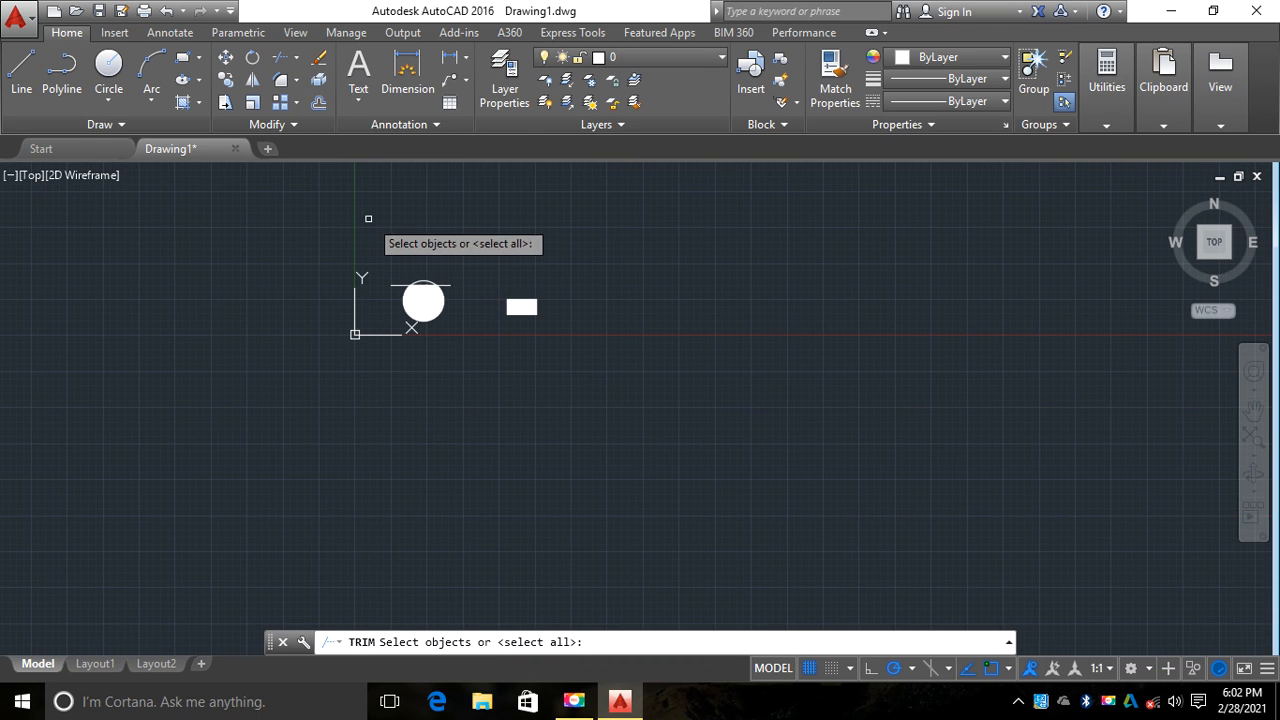
{"action": "scroll", "coordinate": [425, 265], "scroll_direction": "up", "scroll_amount": 5}
{"action": "scroll", "coordinate": [451, 240], "scroll_direction": "down", "scroll_amount": 2}
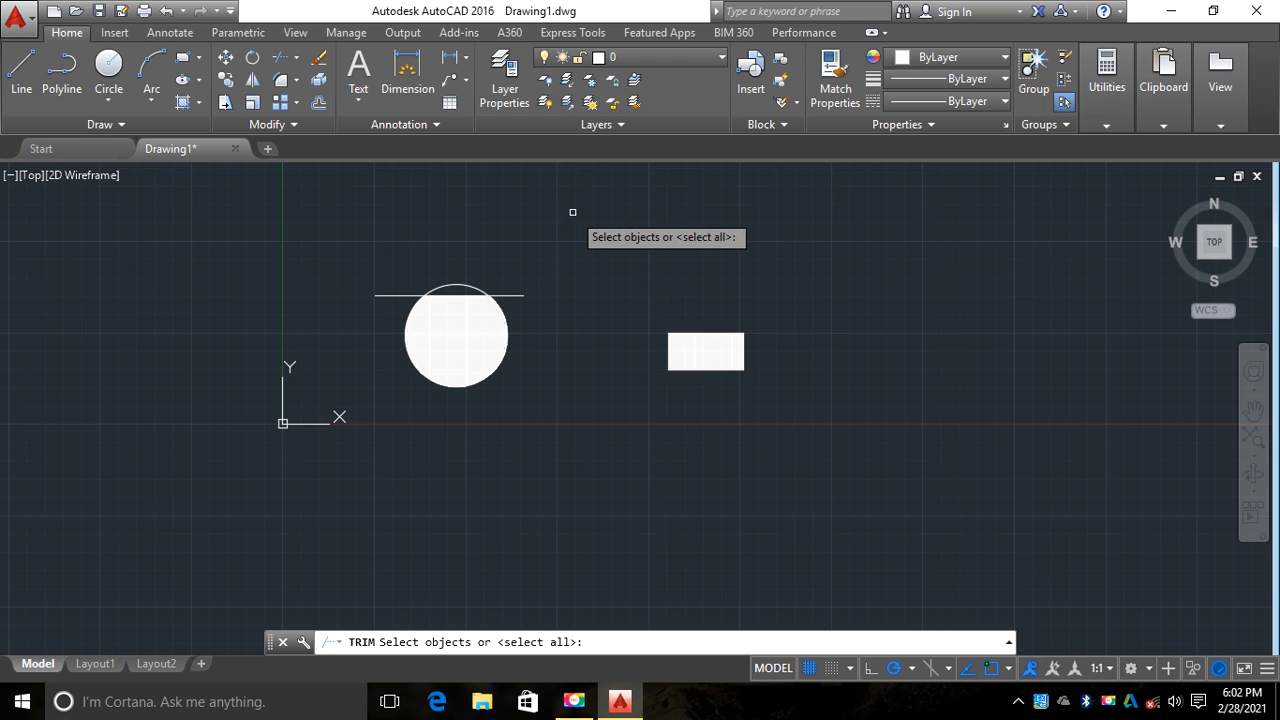
{"action": "left_click", "coordinate": [577, 208]}
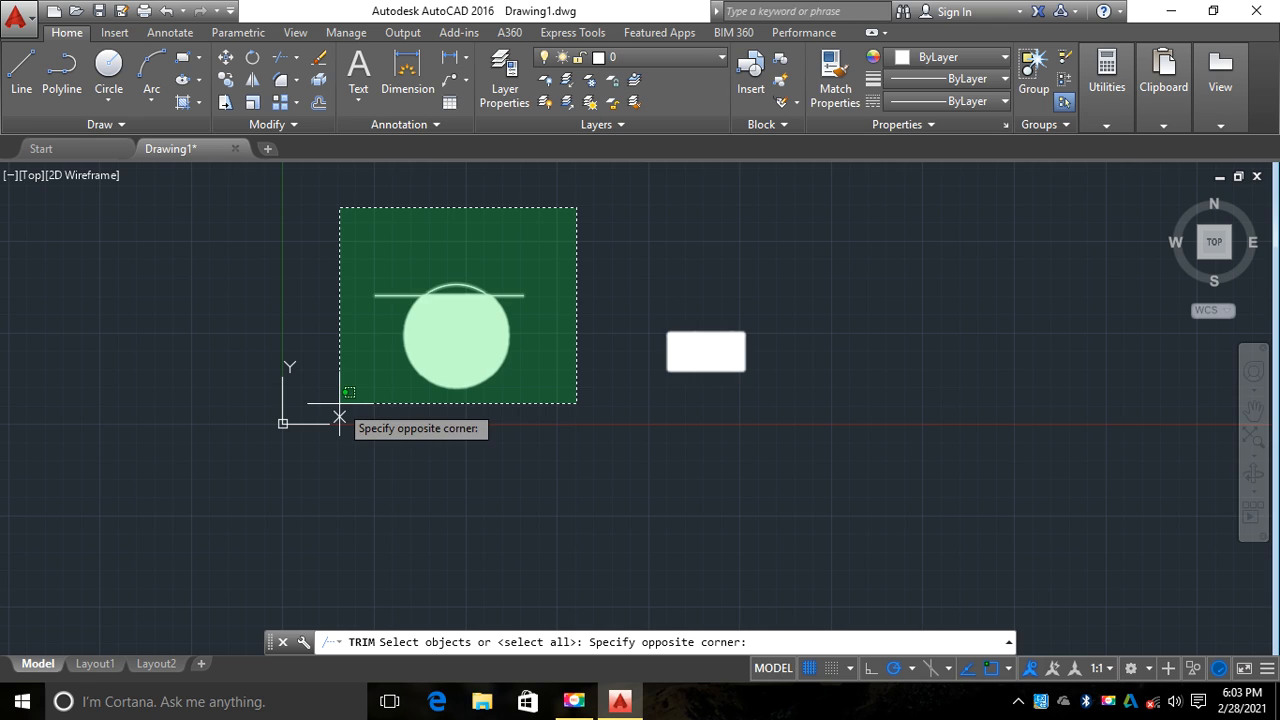
{"action": "left_click", "coordinate": [338, 415]}
{"action": "scroll", "coordinate": [408, 350], "scroll_direction": "up", "scroll_amount": 4}
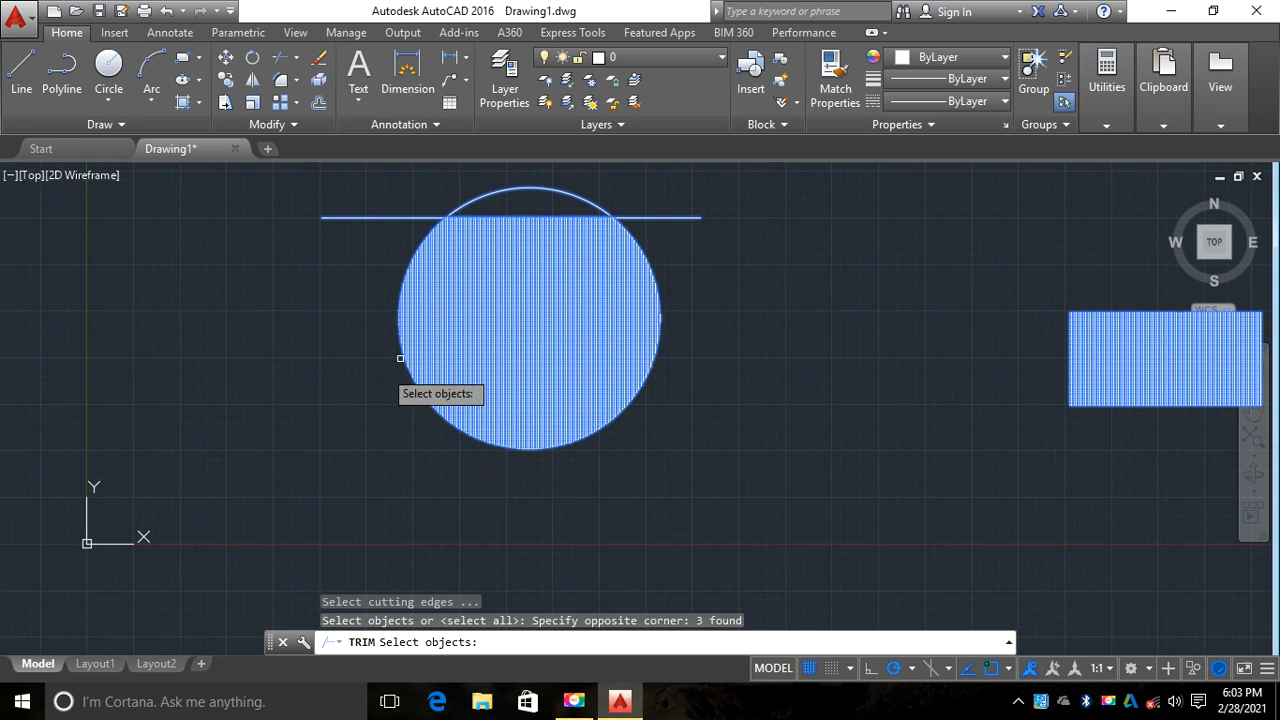
{"action": "scroll", "coordinate": [305, 330], "scroll_direction": "down", "scroll_amount": 4}
{"action": "scroll", "coordinate": [314, 320], "scroll_direction": "up", "scroll_amount": 4}
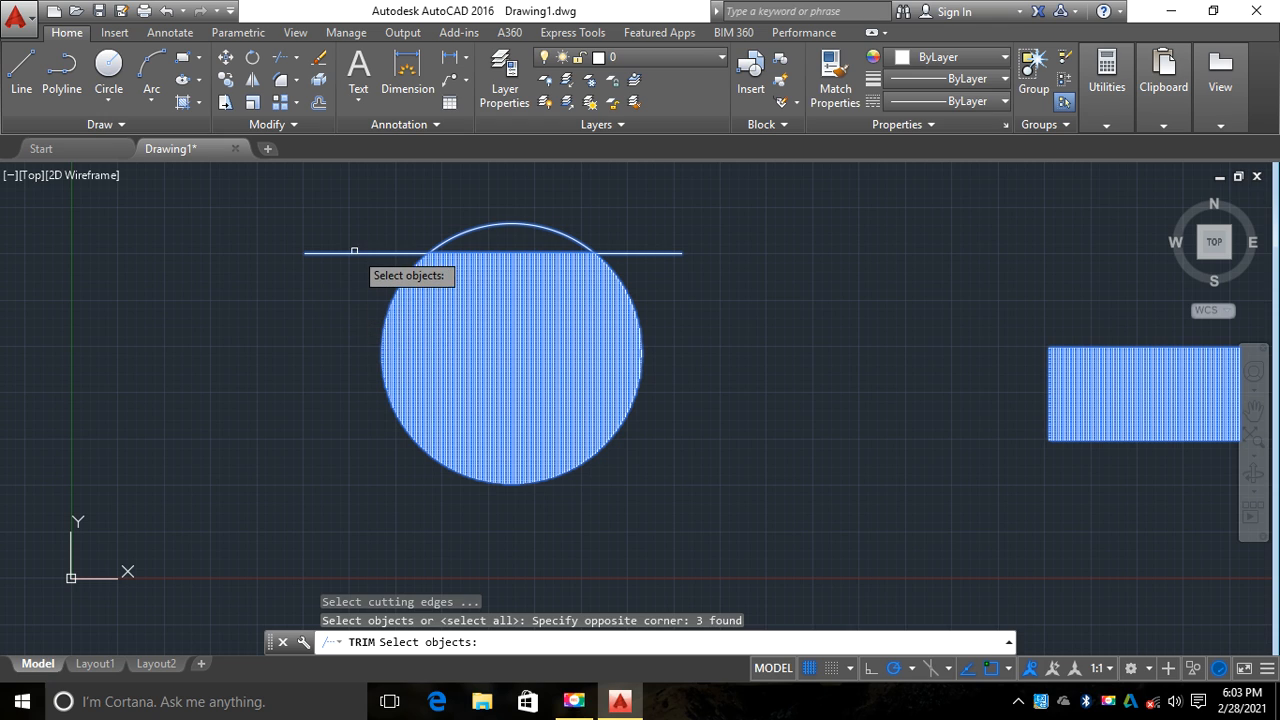
{"action": "scroll", "coordinate": [382, 250], "scroll_direction": "down", "scroll_amount": 4}
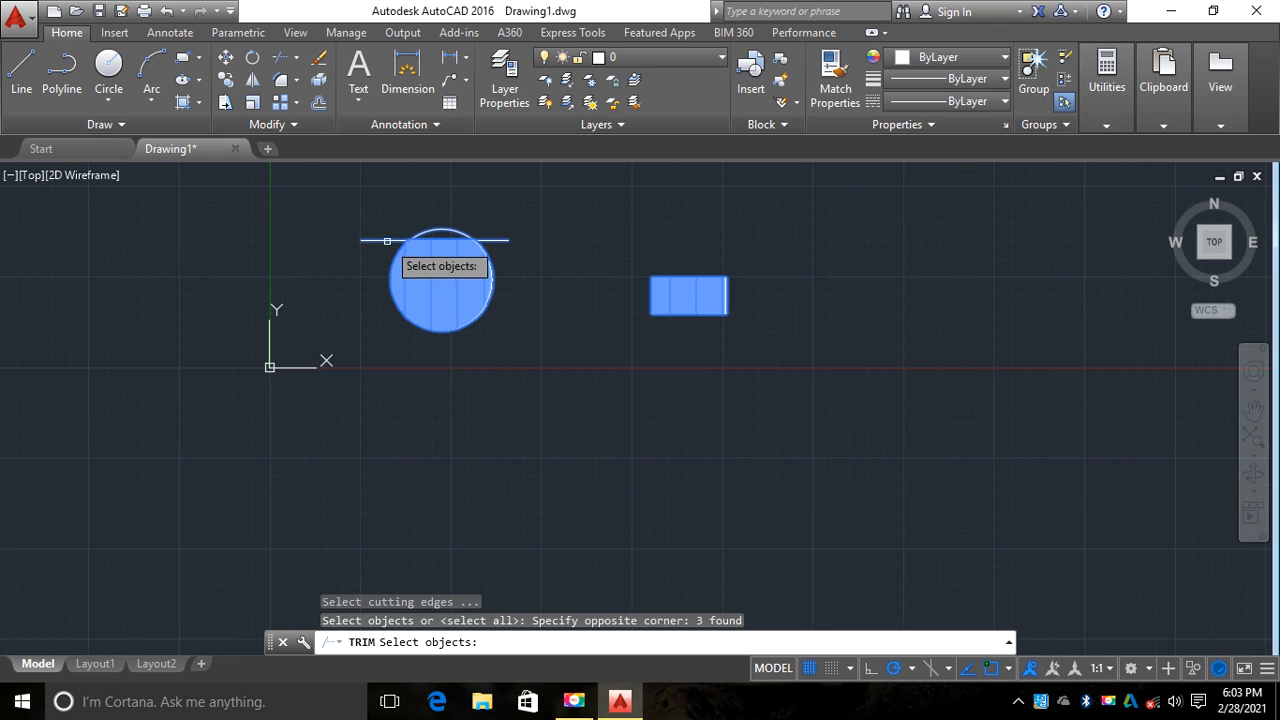
{"action": "scroll", "coordinate": [373, 246], "scroll_direction": "up", "scroll_amount": 4}
{"action": "key", "text": "Return"}
Step: Trim off both ends of the horizontal line that extend outside the circle and finish the Trim command
{"action": "scroll", "coordinate": [380, 265], "scroll_direction": "down", "scroll_amount": 4}
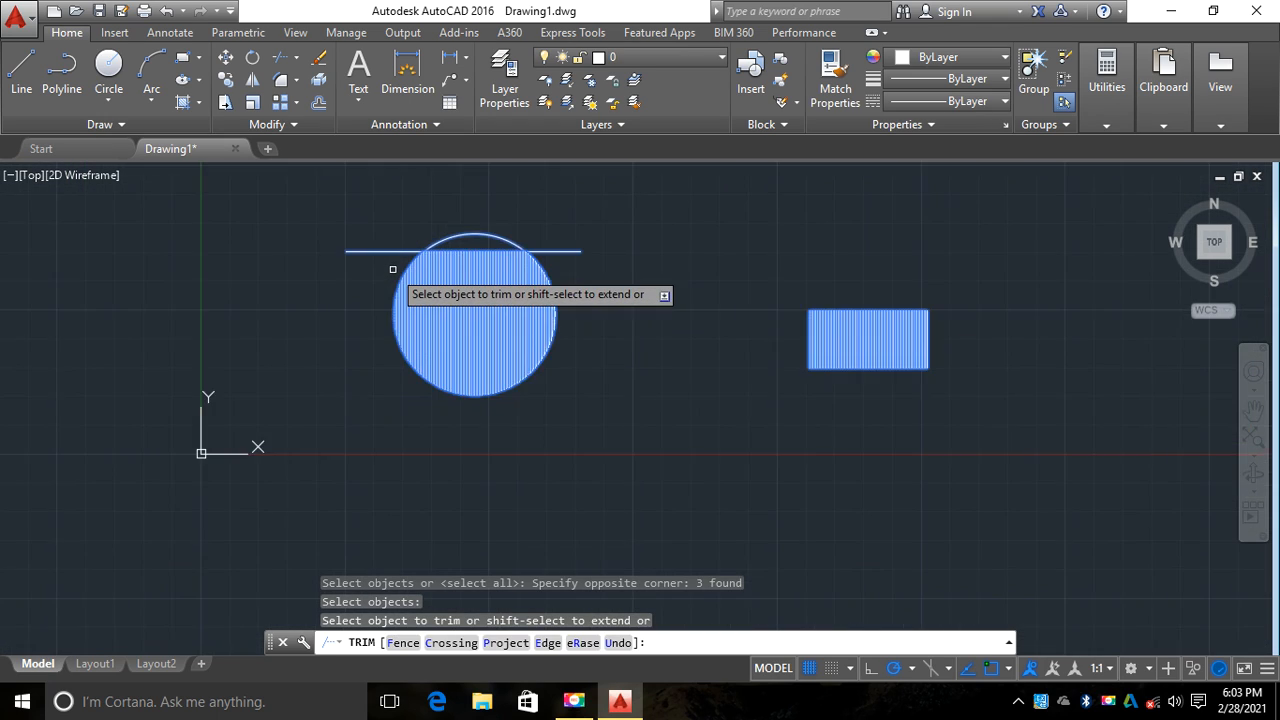
{"action": "scroll", "coordinate": [377, 277], "scroll_direction": "up", "scroll_amount": 4}
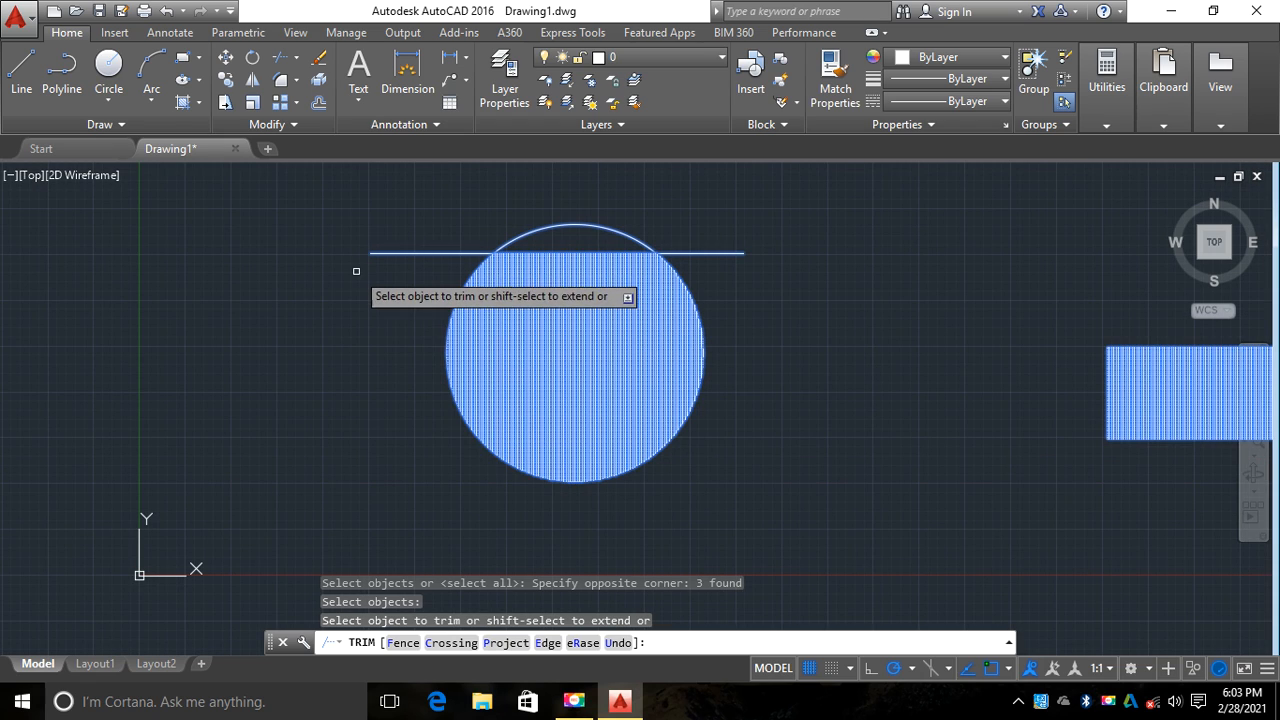
{"action": "scroll", "coordinate": [366, 278], "scroll_direction": "down", "scroll_amount": 2}
{"action": "scroll", "coordinate": [380, 274], "scroll_direction": "up", "scroll_amount": 2}
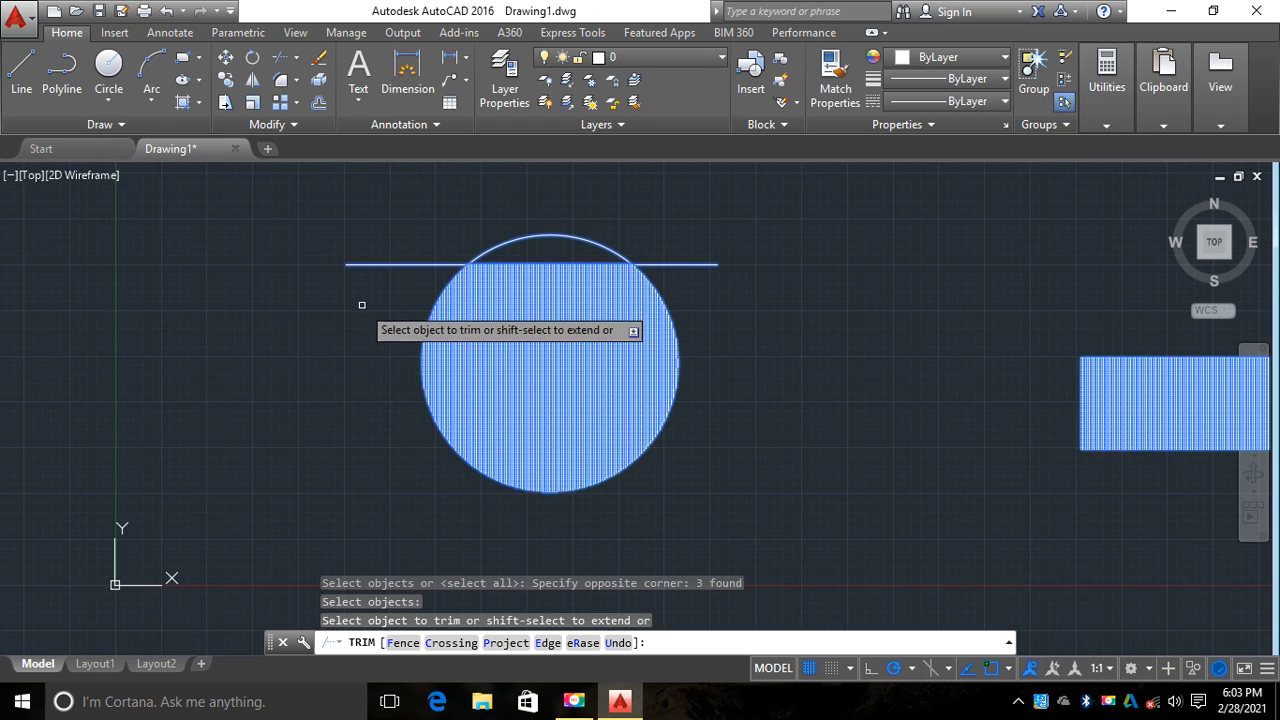
{"action": "scroll", "coordinate": [370, 295], "scroll_direction": "down", "scroll_amount": 4}
{"action": "scroll", "coordinate": [366, 294], "scroll_direction": "up", "scroll_amount": 2}
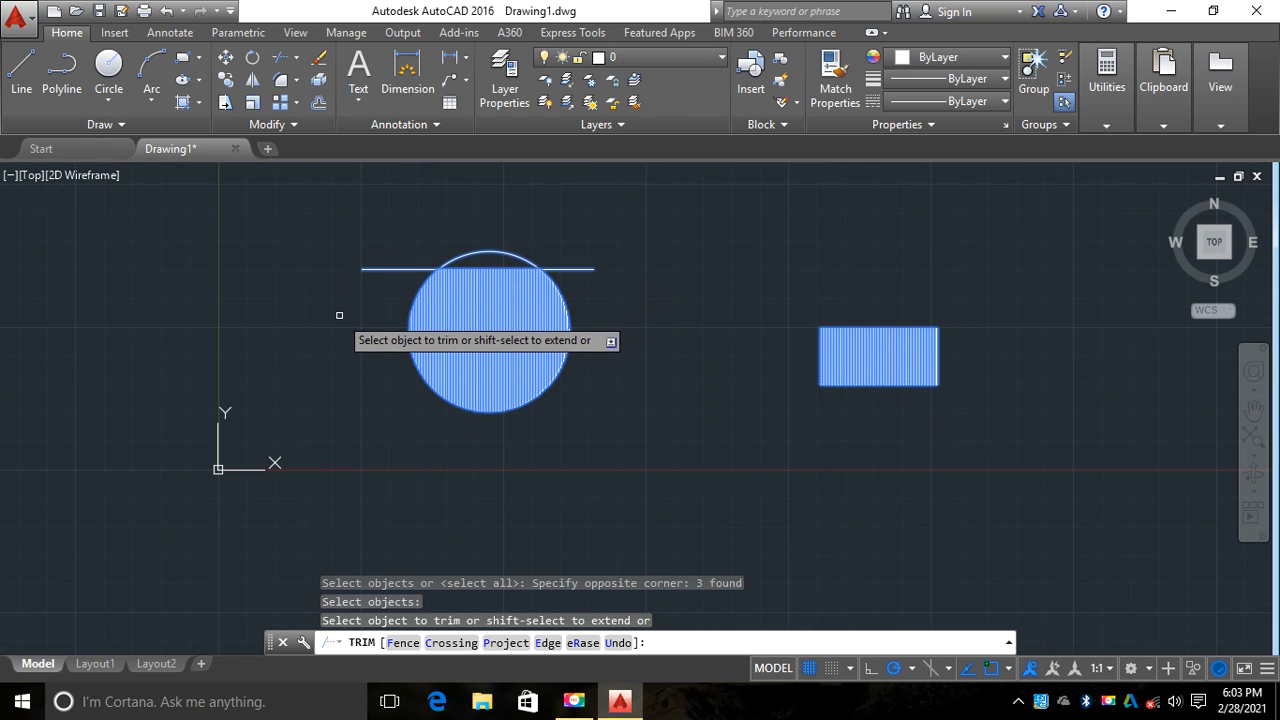
{"action": "scroll", "coordinate": [345, 312], "scroll_direction": "up", "scroll_amount": 2}
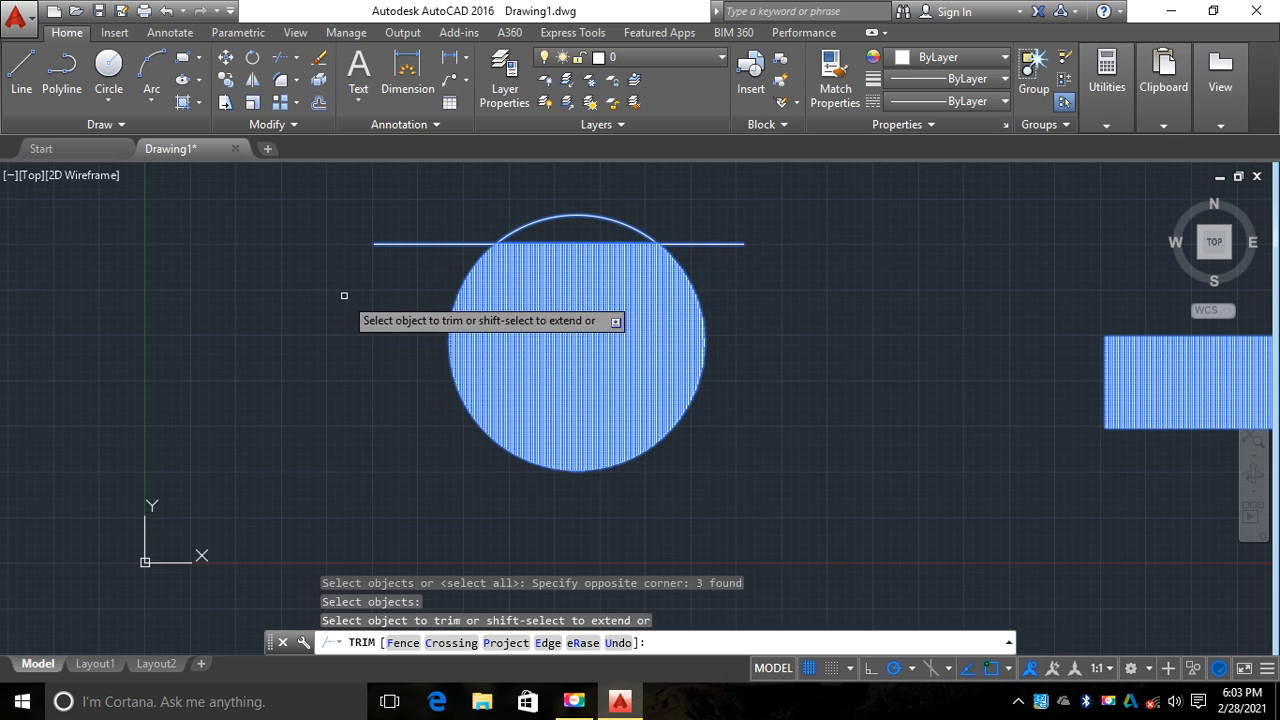
{"action": "left_click", "coordinate": [380, 243]}
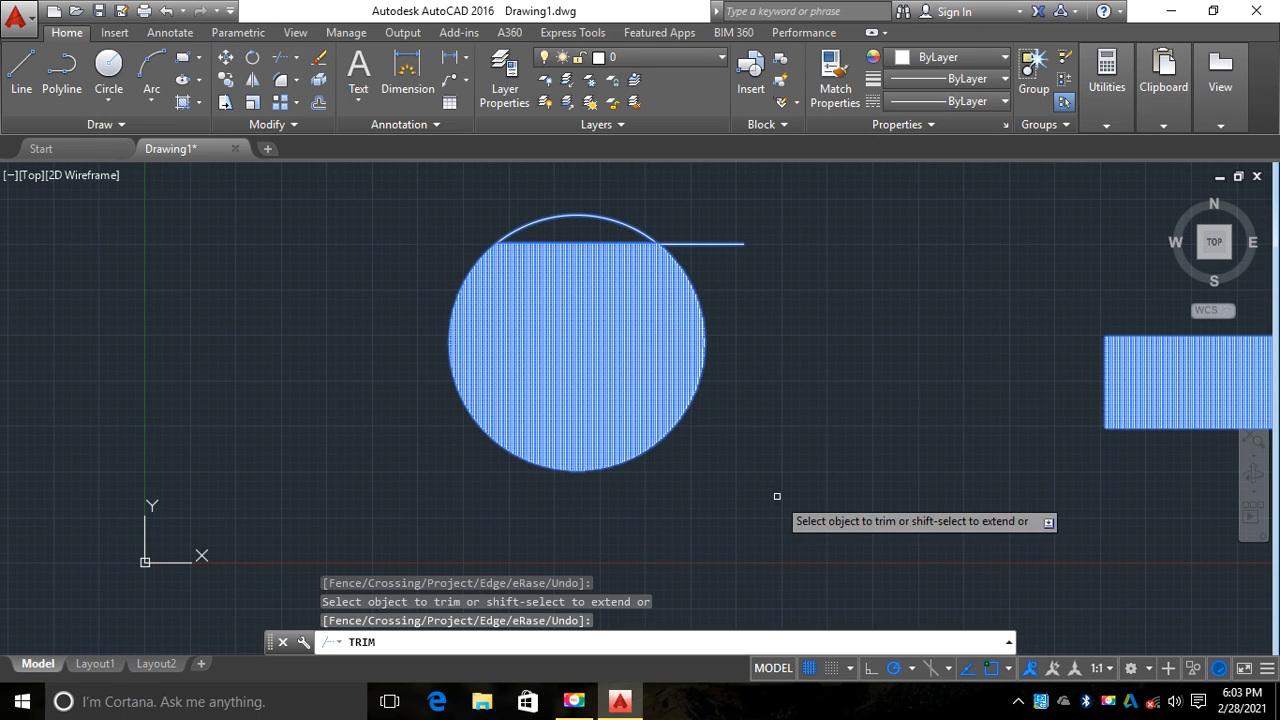
{"action": "left_click", "coordinate": [739, 244]}
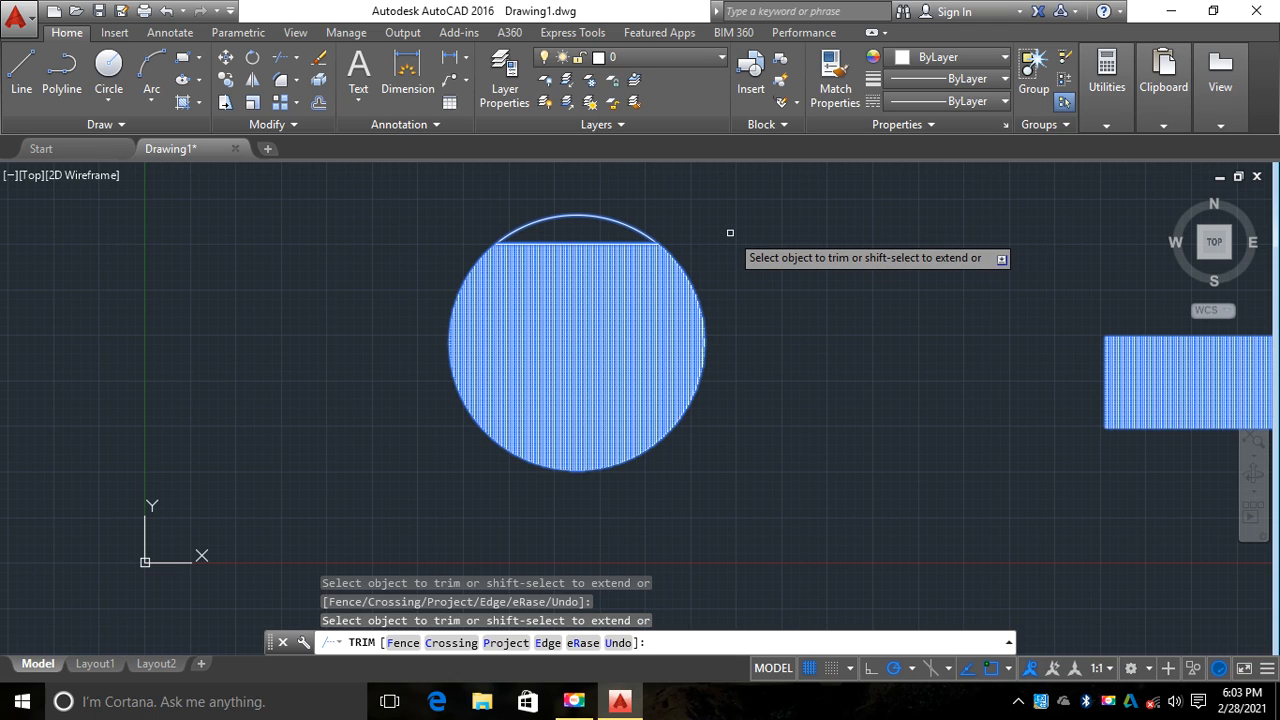
{"action": "right_click", "coordinate": [730, 233]}
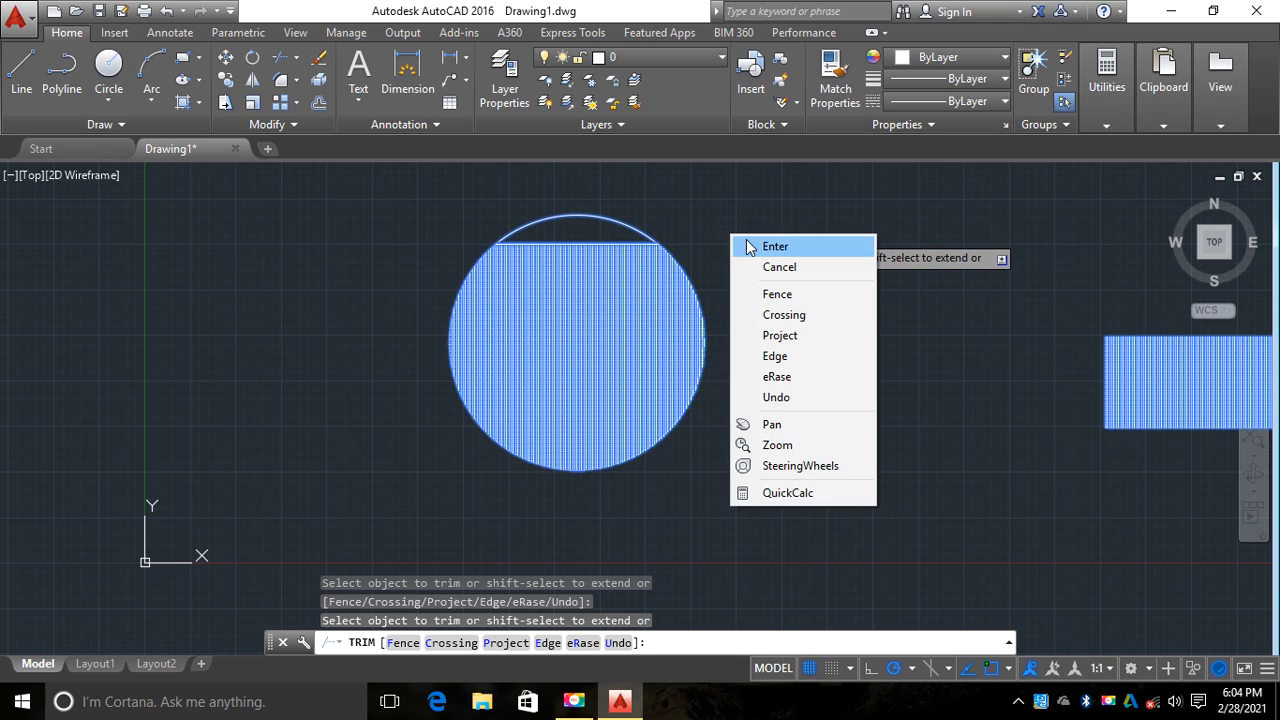
{"action": "left_click", "coordinate": [776, 246]}
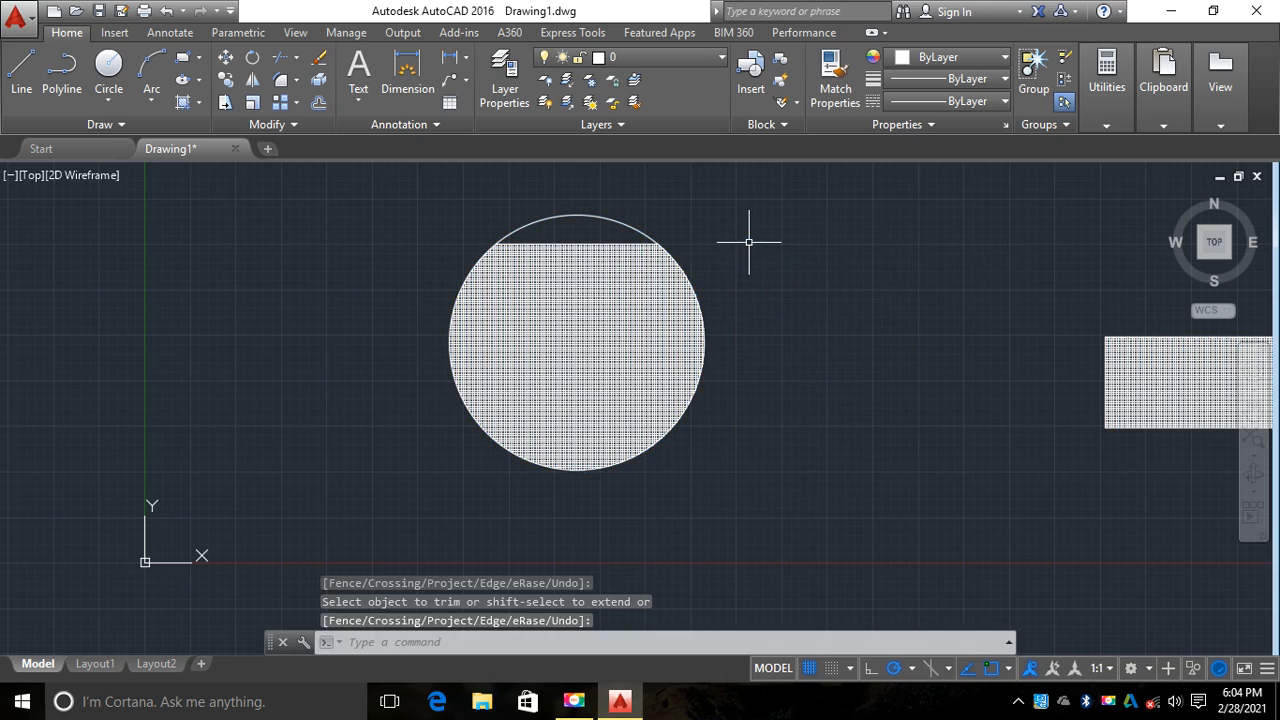
Step: Examine the hatched circle and its trimmed chord up close and from farther away
{"action": "scroll", "coordinate": [751, 243], "scroll_direction": "down", "scroll_amount": 5}
{"action": "scroll", "coordinate": [742, 258], "scroll_direction": "up", "scroll_amount": 5}
{"action": "scroll", "coordinate": [740, 260], "scroll_direction": "up", "scroll_amount": 3}
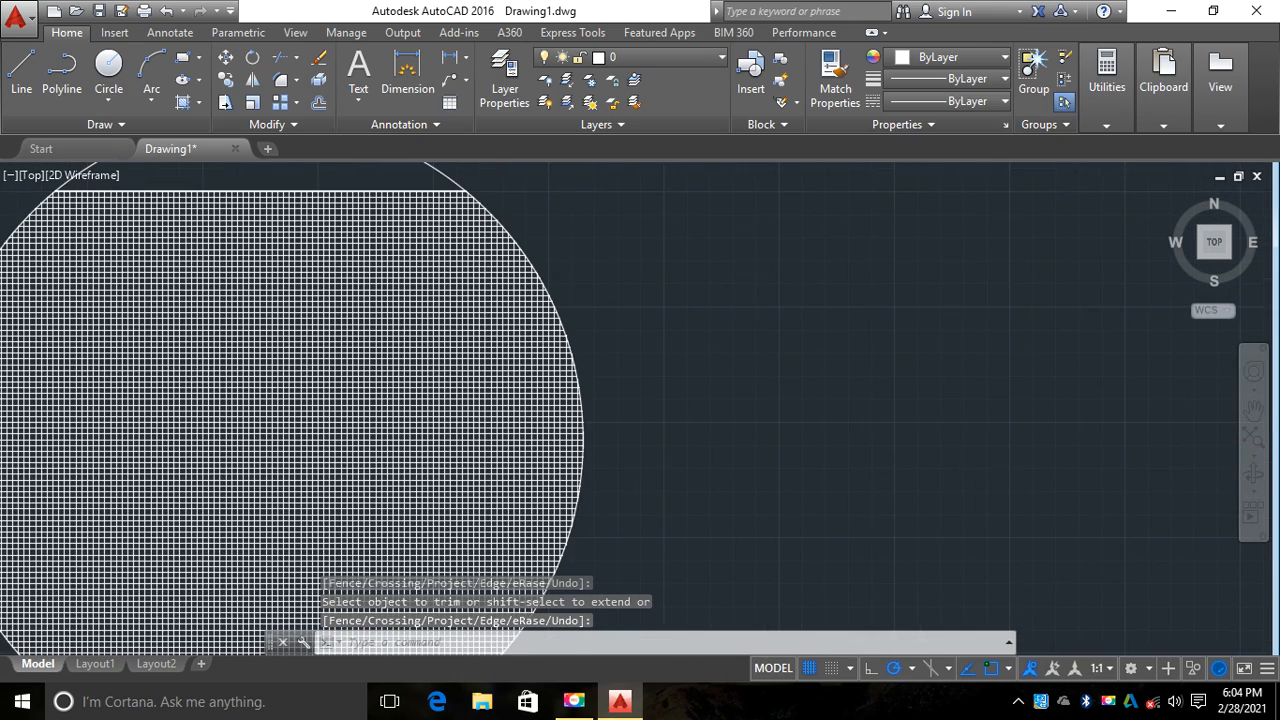
{"action": "scroll", "coordinate": [736, 262], "scroll_direction": "down", "scroll_amount": 5}
{"action": "scroll", "coordinate": [717, 262], "scroll_direction": "up", "scroll_amount": 4}
{"action": "scroll", "coordinate": [634, 234], "scroll_direction": "down", "scroll_amount": 3}
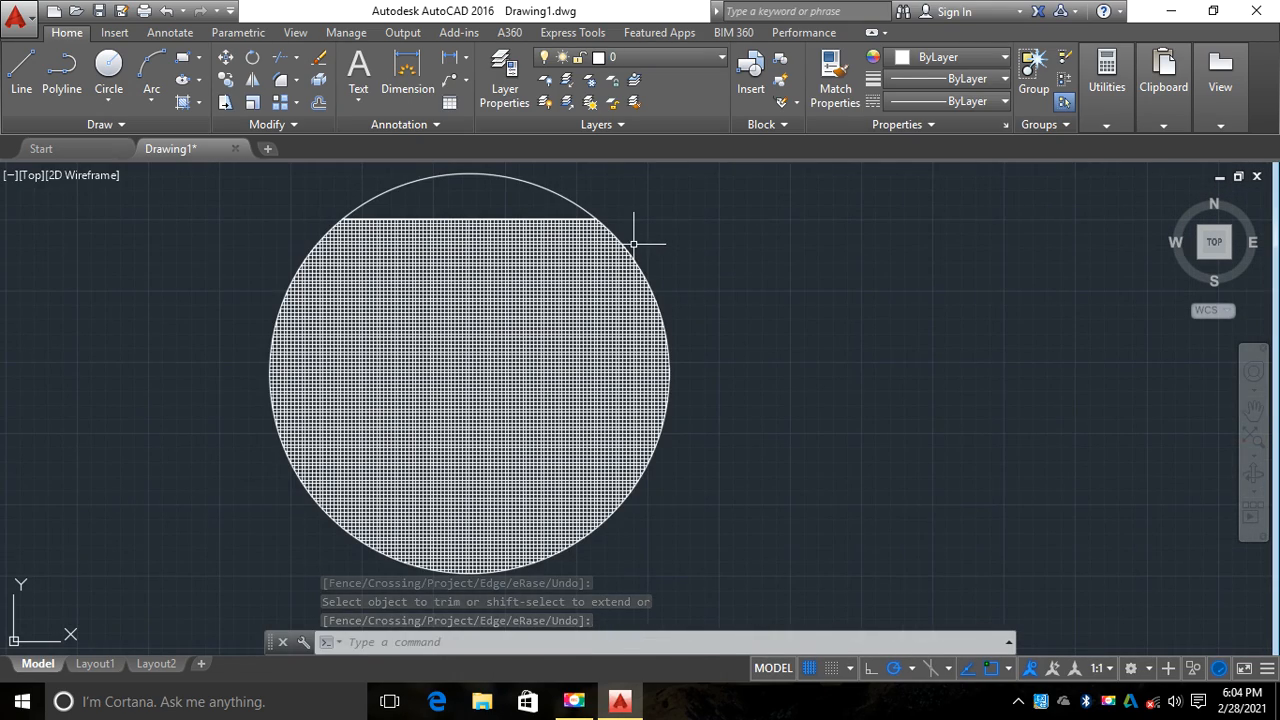
{"action": "scroll", "coordinate": [709, 294], "scroll_direction": "up", "scroll_amount": 3}
{"action": "scroll", "coordinate": [684, 269], "scroll_direction": "down", "scroll_amount": 2}
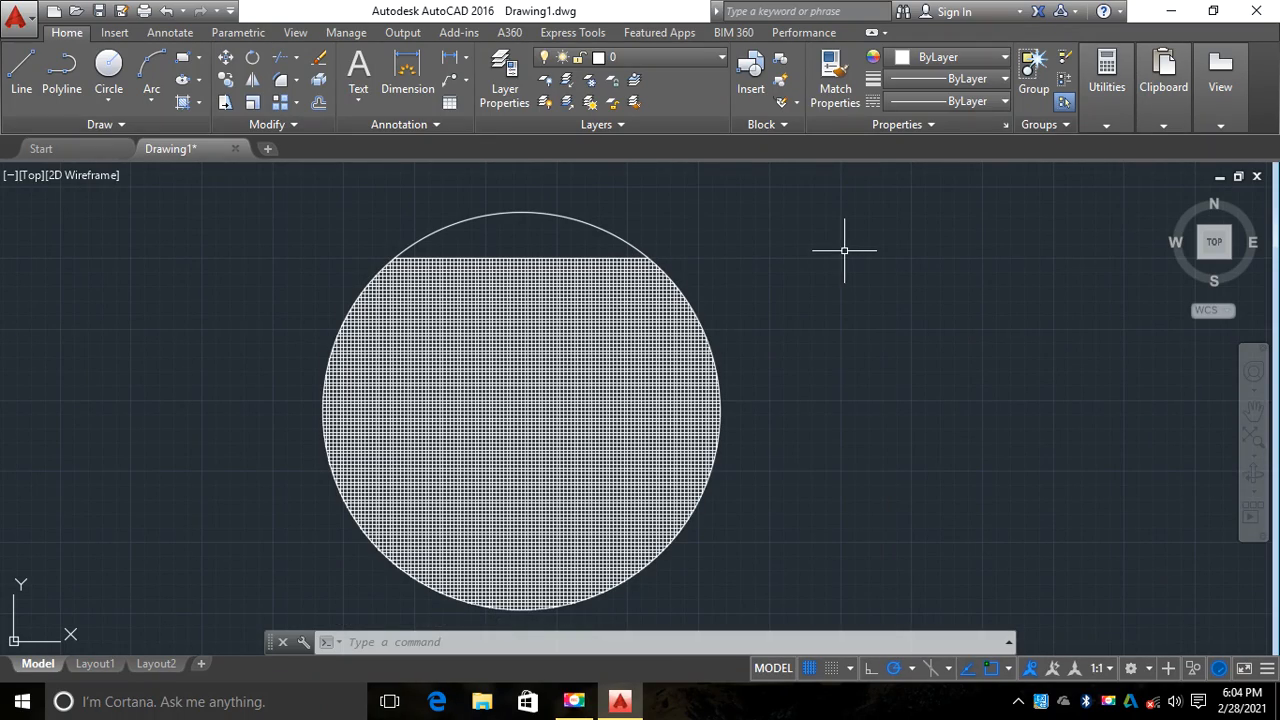
{"action": "scroll", "coordinate": [677, 229], "scroll_direction": "up", "scroll_amount": 3}
{"action": "scroll", "coordinate": [771, 249], "scroll_direction": "down", "scroll_amount": 3}
{"action": "scroll", "coordinate": [631, 223], "scroll_direction": "up", "scroll_amount": 2}
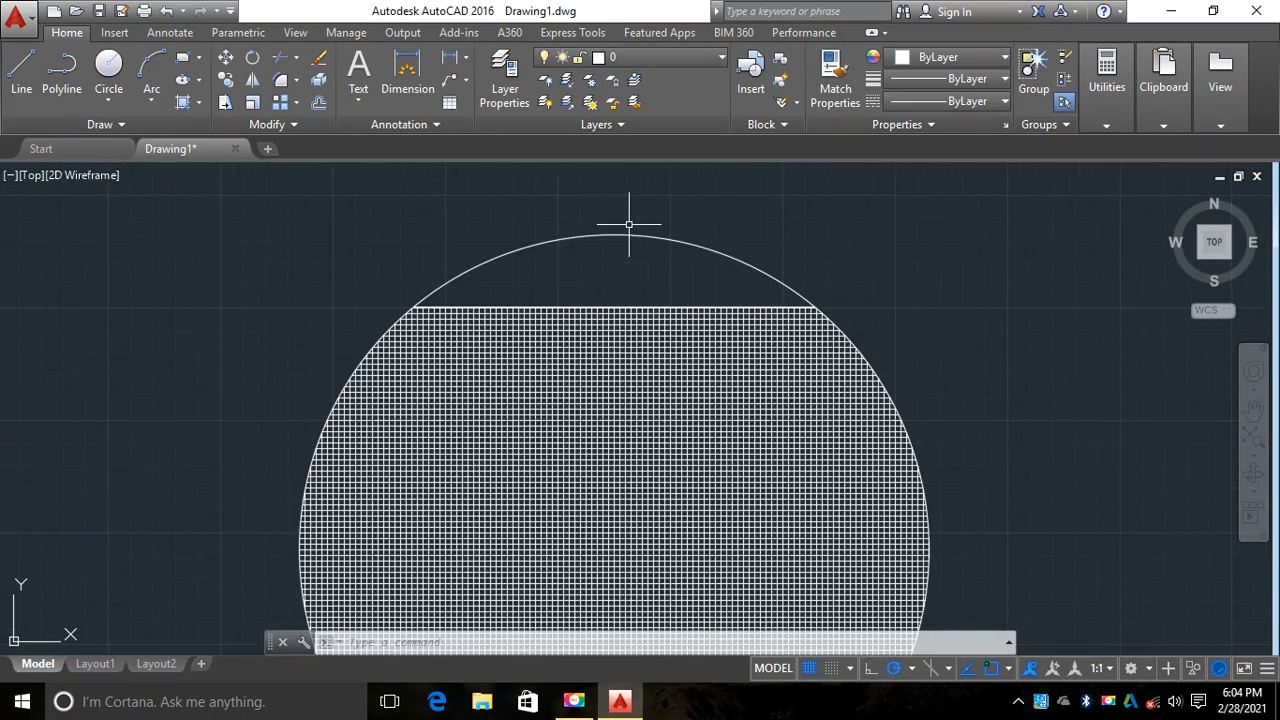
{"action": "scroll", "coordinate": [630, 229], "scroll_direction": "down", "scroll_amount": 2}
{"action": "scroll", "coordinate": [630, 229], "scroll_direction": "down", "scroll_amount": 2}
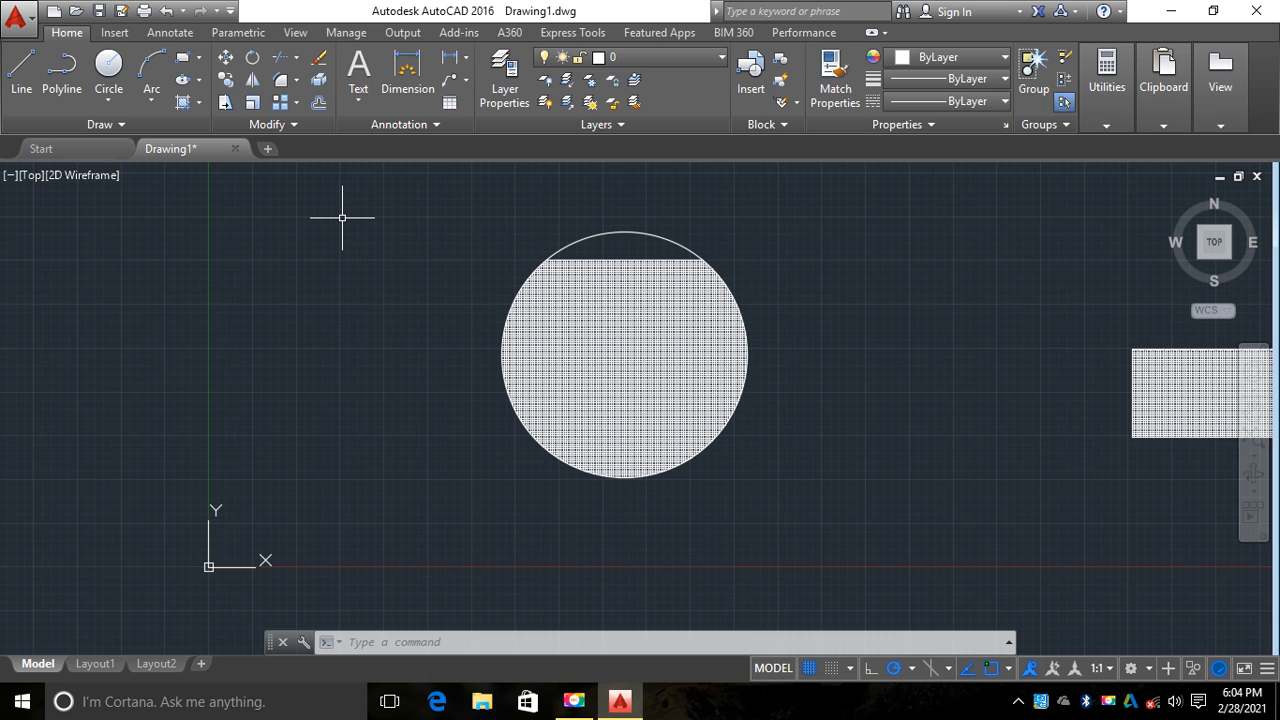
Step: Mirror the circle about a vertical line between it and the hatched rectangle, keeping the source object
{"action": "scroll", "coordinate": [286, 231], "scroll_direction": "down", "scroll_amount": 2}
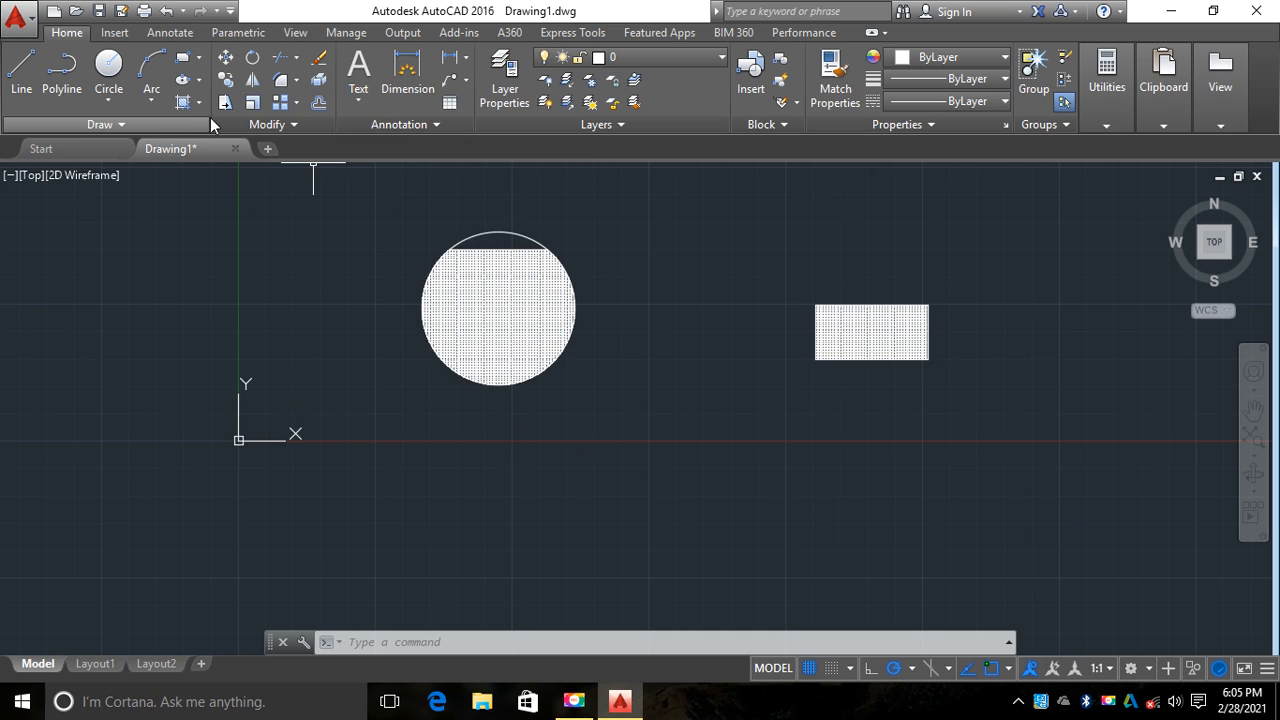
{"action": "left_click", "coordinate": [253, 84]}
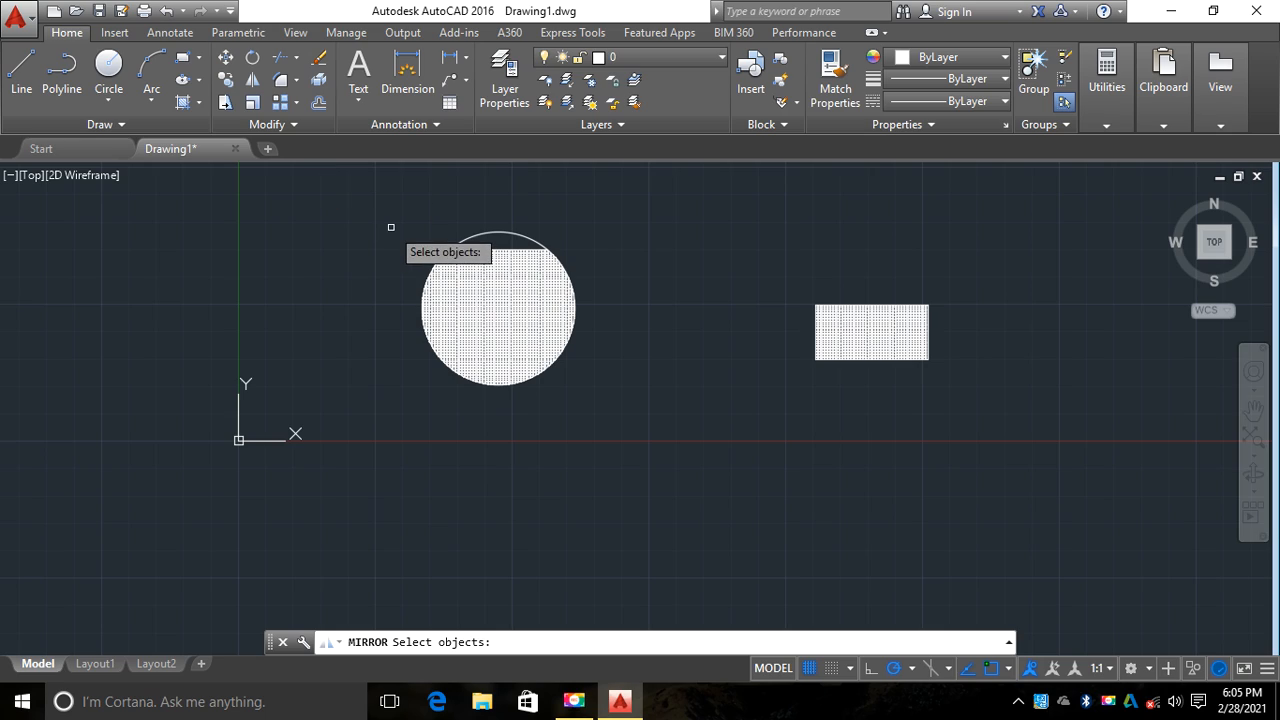
{"action": "left_click", "coordinate": [474, 236]}
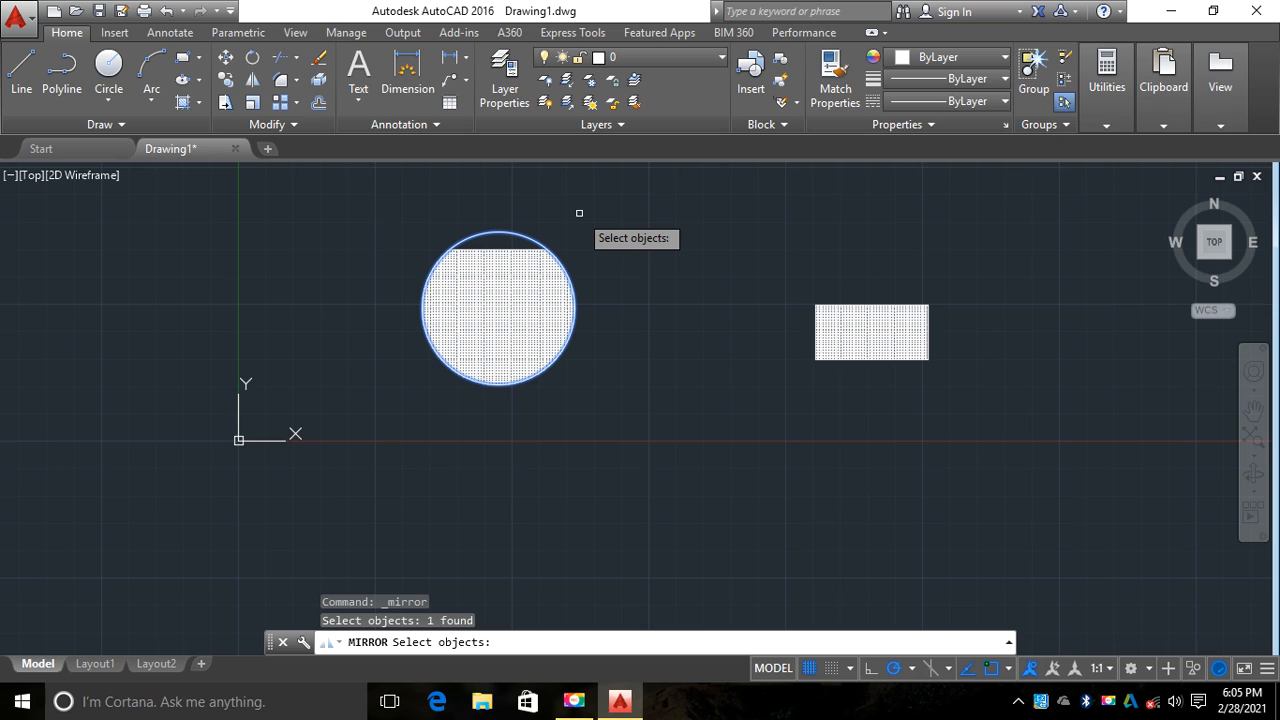
{"action": "key", "text": "Return"}
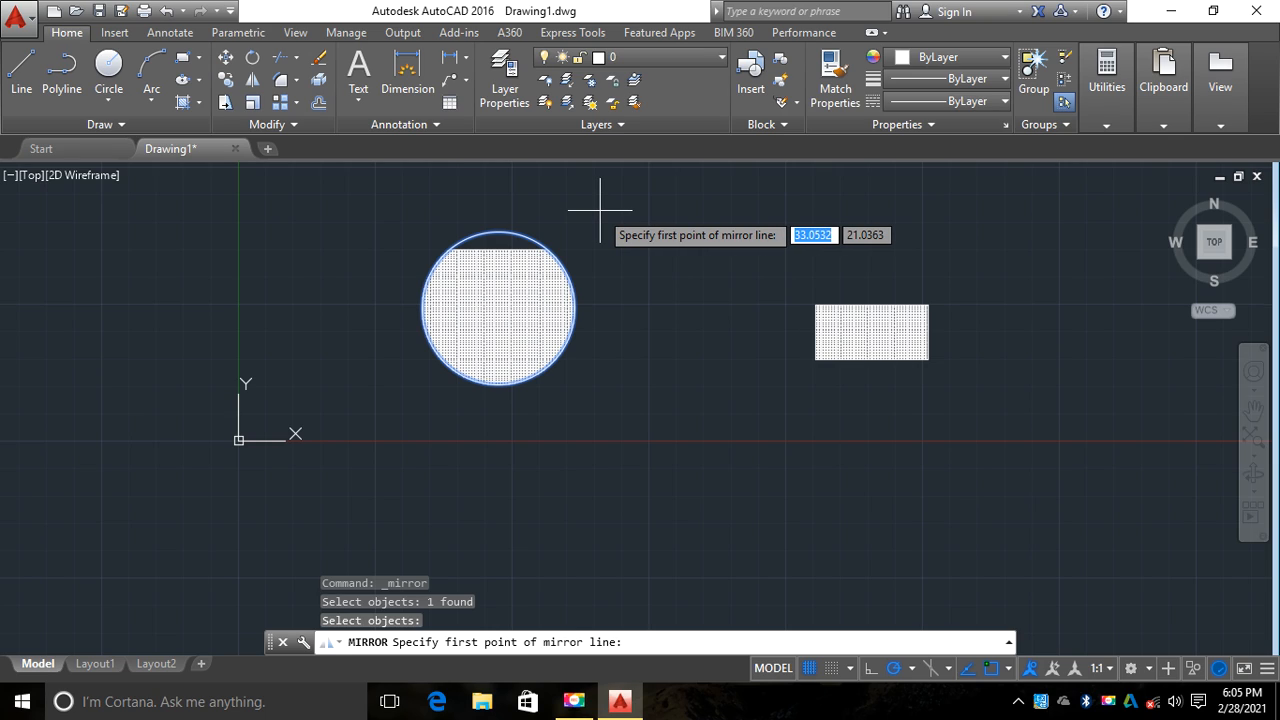
{"action": "left_click", "coordinate": [603, 215]}
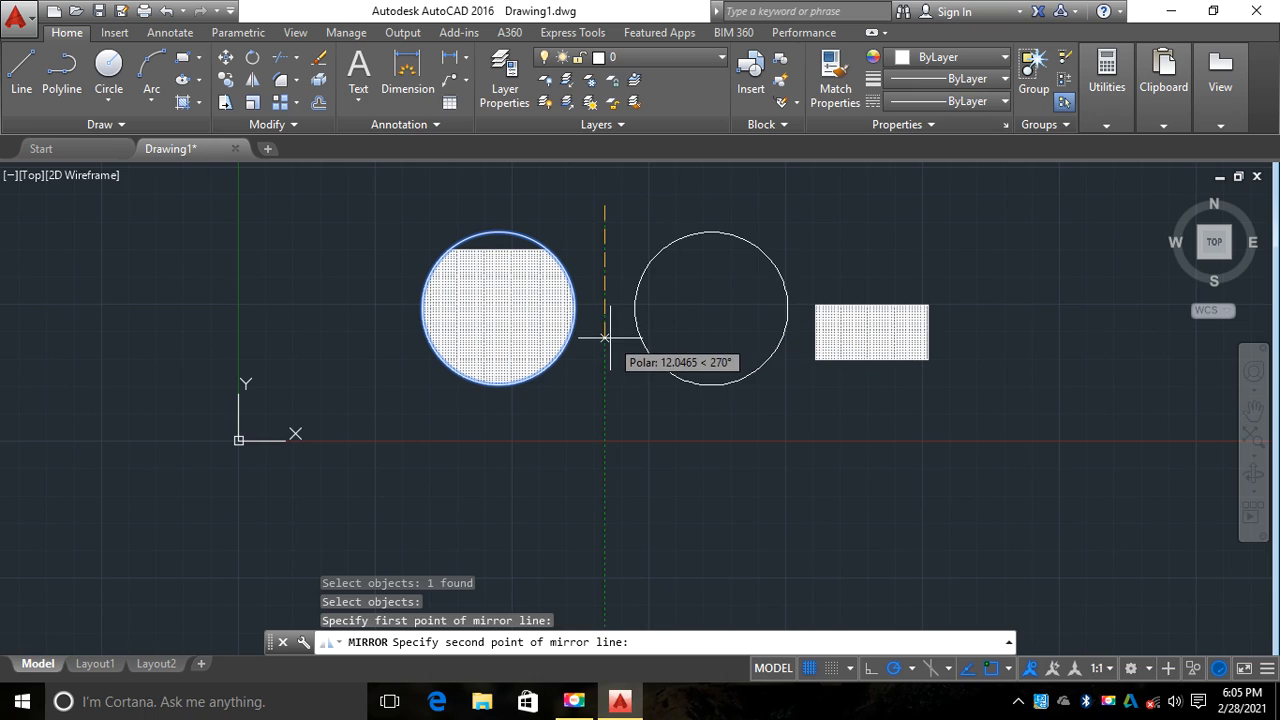
{"action": "right_click", "coordinate": [607, 455]}
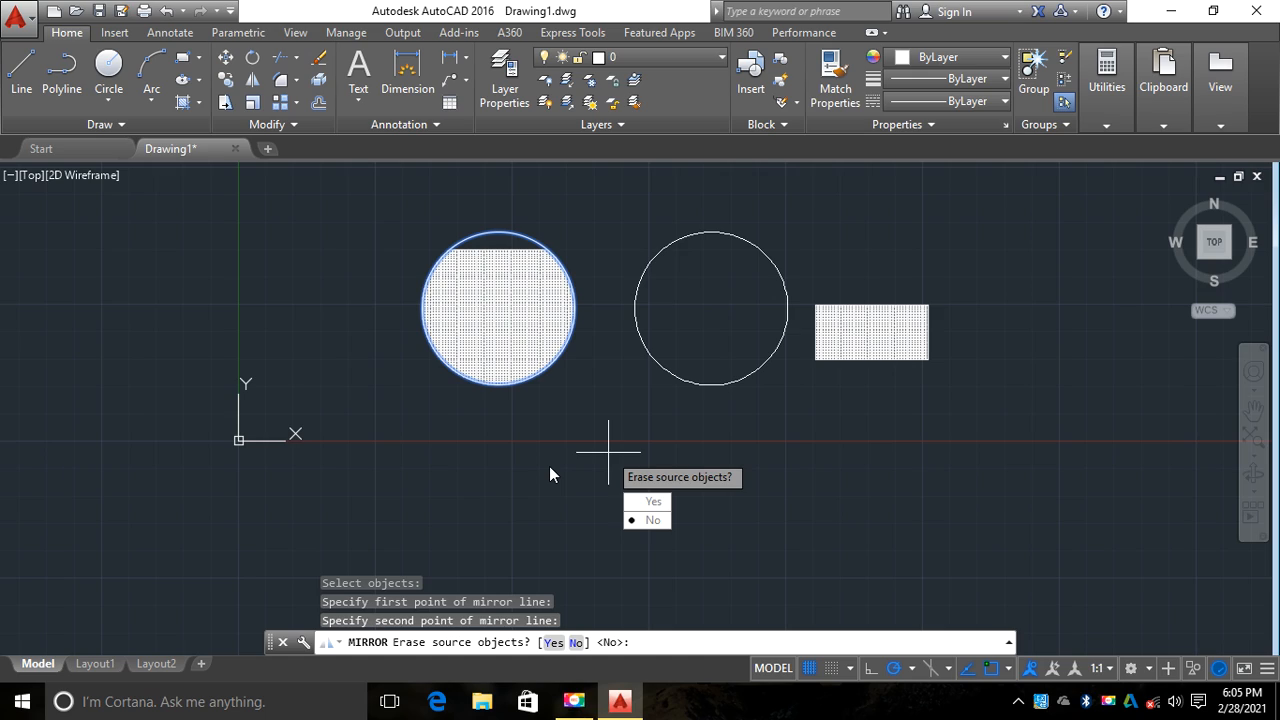
{"action": "left_click", "coordinate": [646, 521]}
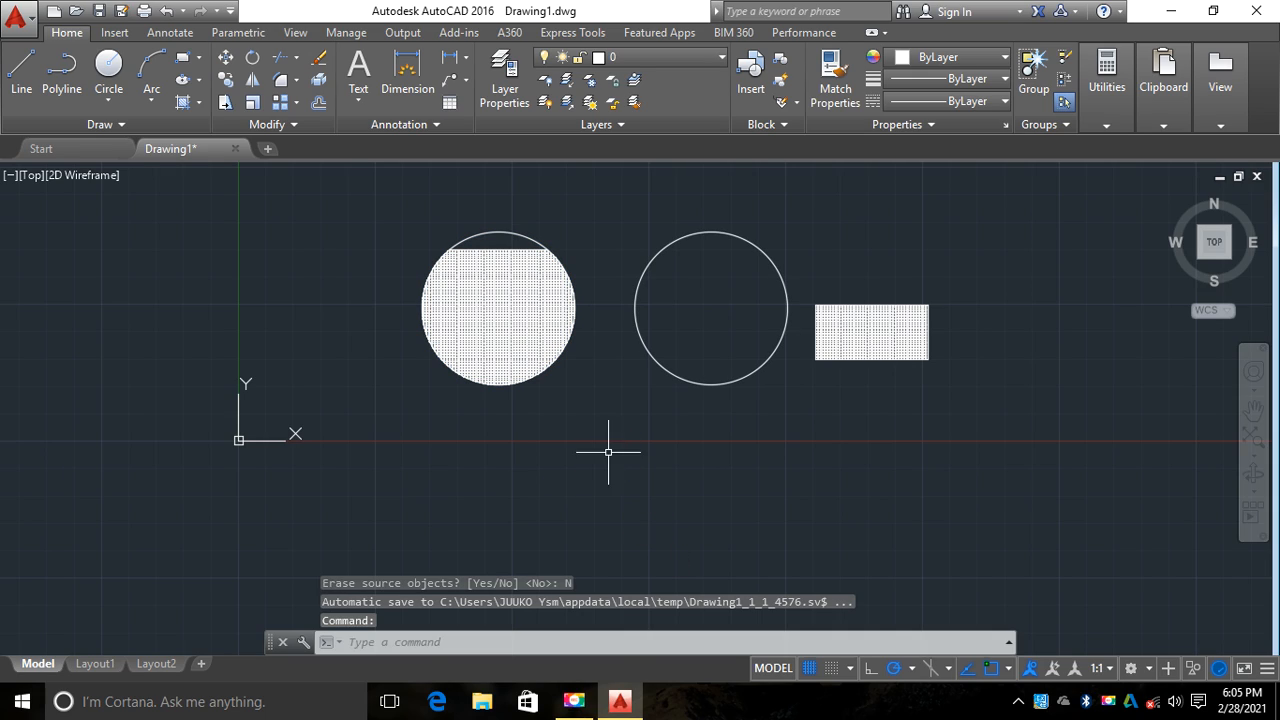
{"action": "left_click", "coordinate": [608, 451]}
{"action": "left_click", "coordinate": [551, 440]}
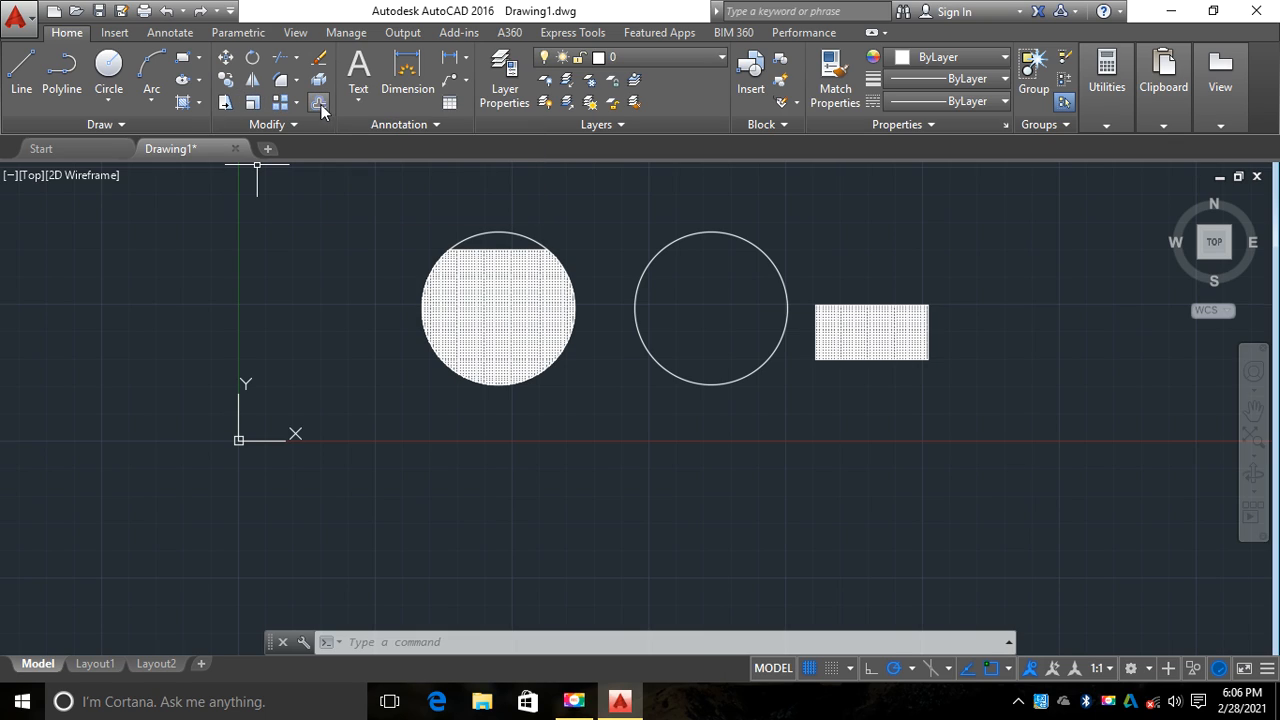
Step: Draw a single horizontal line below the two circles
{"action": "left_click", "coordinate": [22, 78]}
{"action": "scroll", "coordinate": [310, 183], "scroll_direction": "down", "scroll_amount": 2}
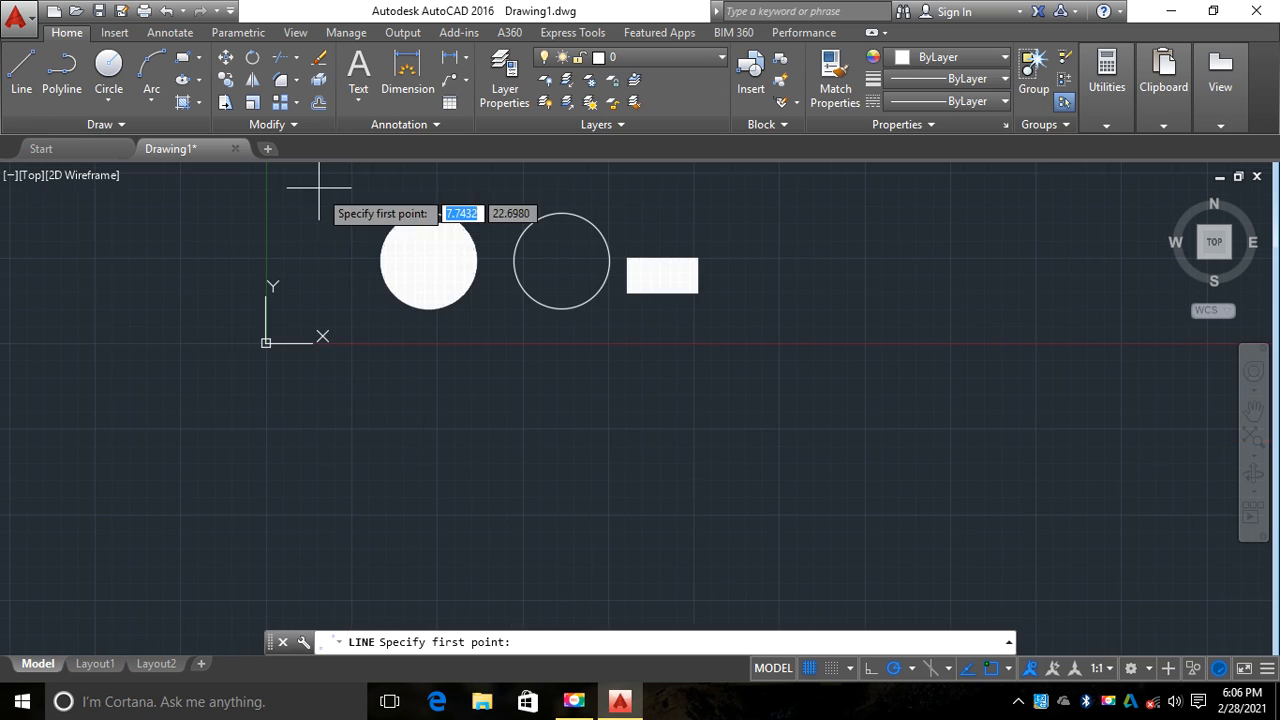
{"action": "left_click", "coordinate": [464, 395]}
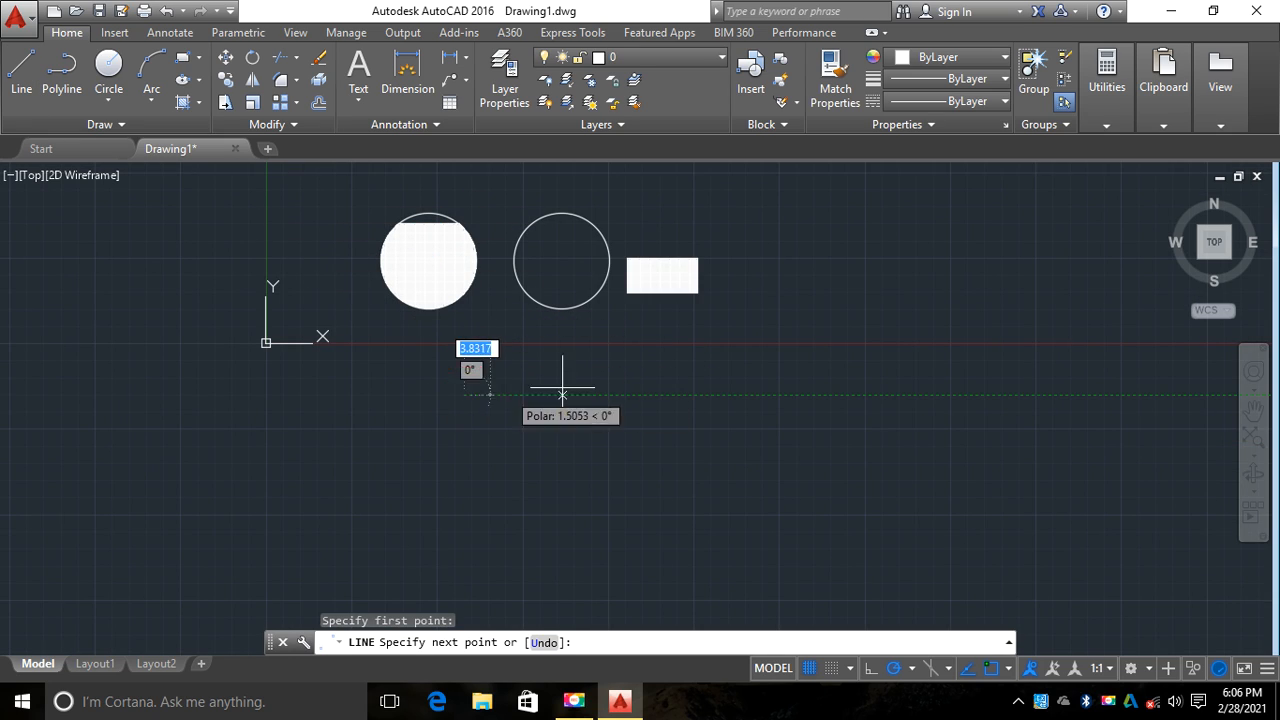
{"action": "left_click", "coordinate": [631, 390]}
{"action": "right_click", "coordinate": [596, 353]}
{"action": "left_click", "coordinate": [638, 362]}
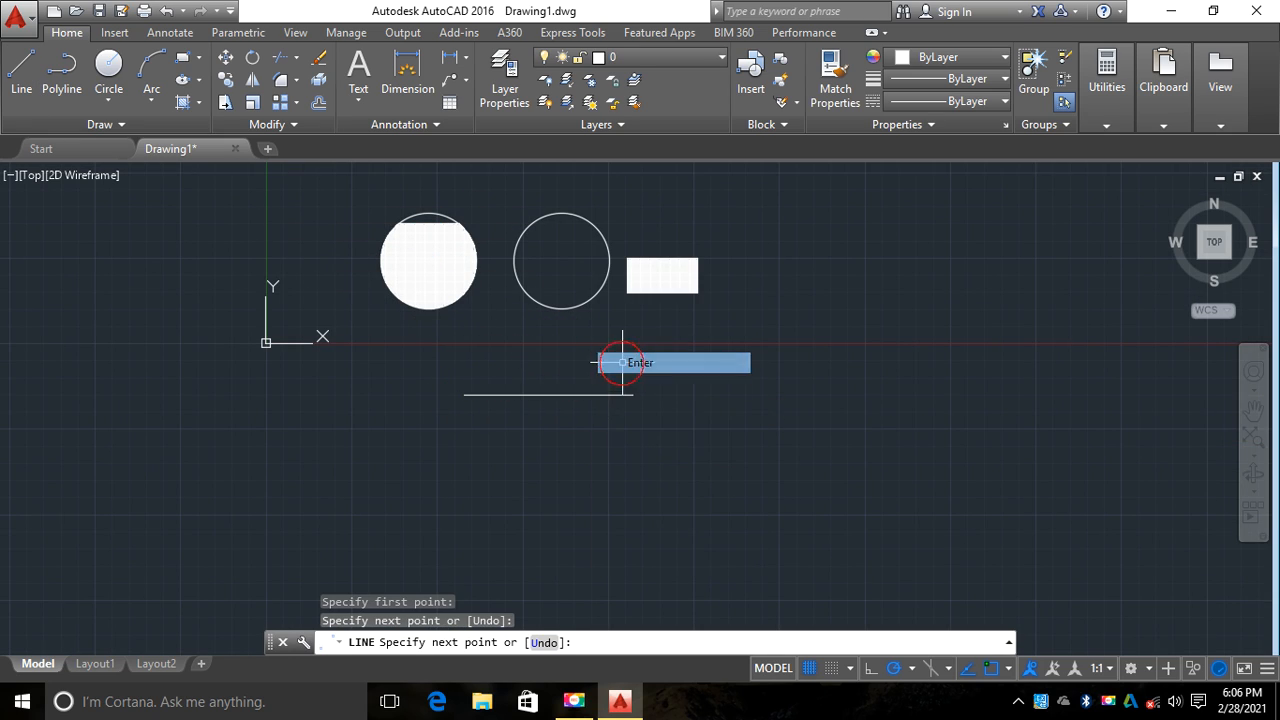
Step: Draw a vertical line about 17 units long beyond the horizontal line's right end
{"action": "left_click", "coordinate": [31, 95]}
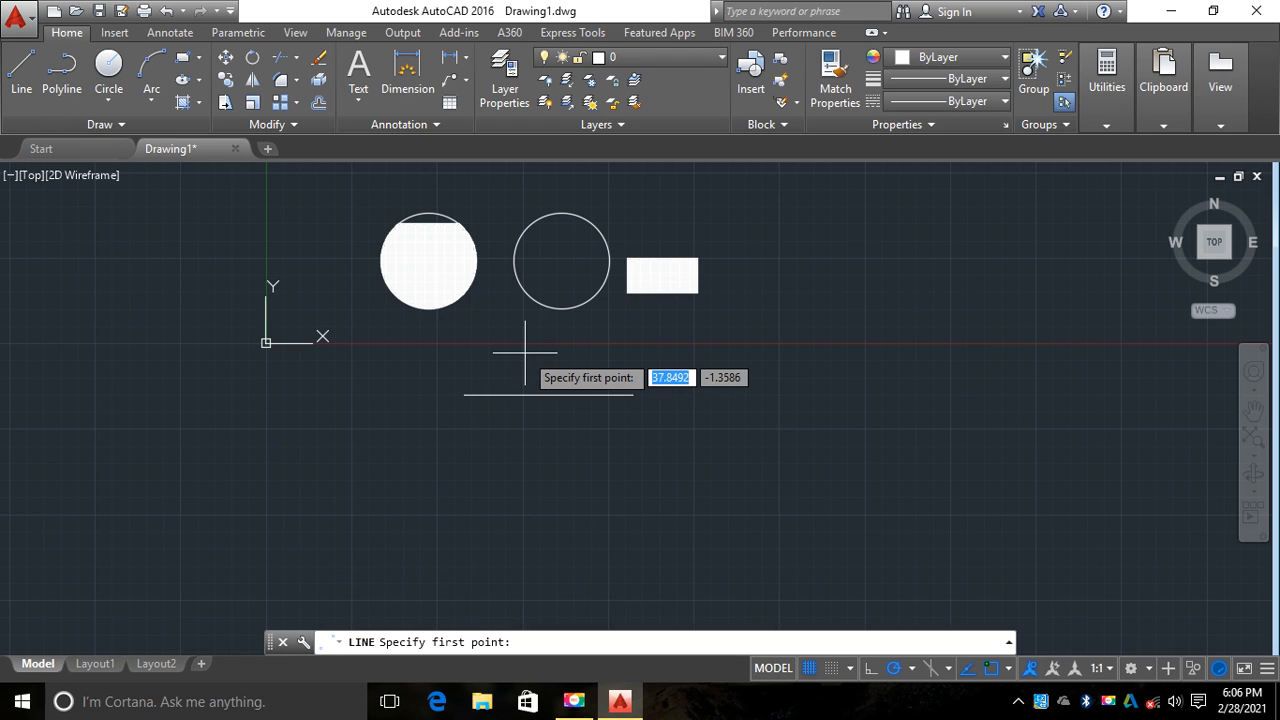
{"action": "left_click", "coordinate": [745, 337]}
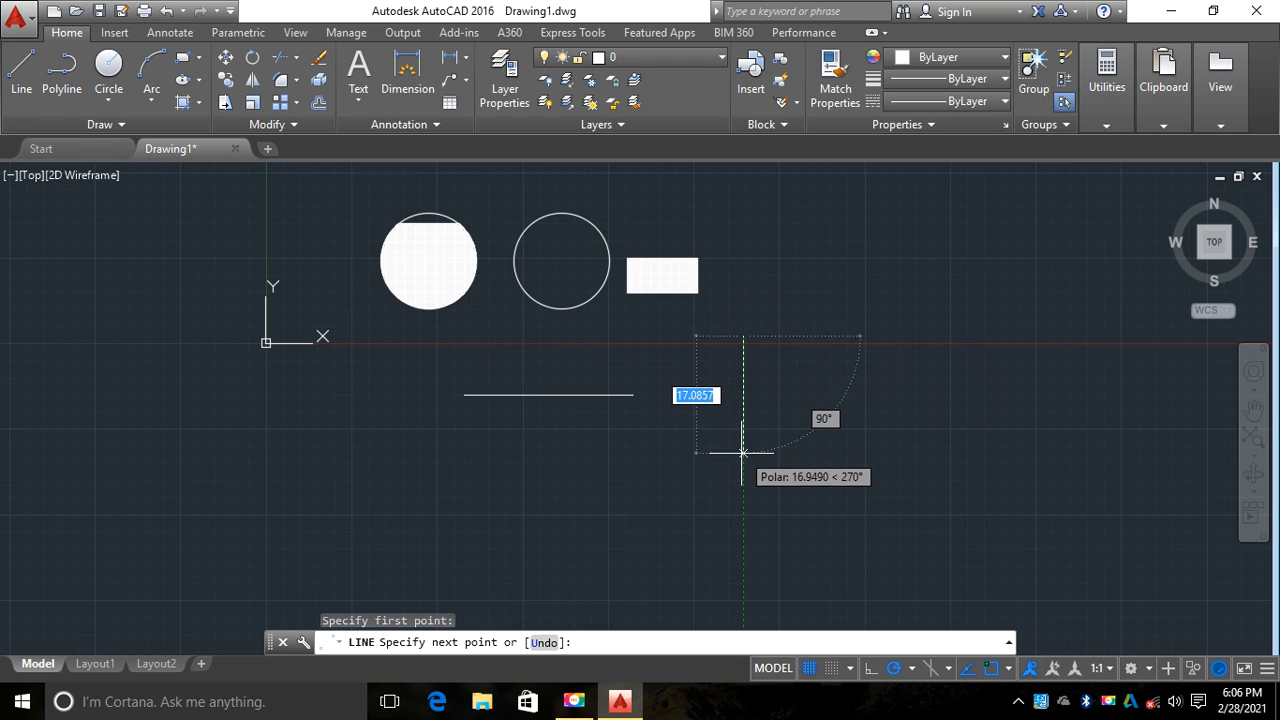
{"action": "left_click", "coordinate": [743, 452]}
{"action": "right_click", "coordinate": [779, 396]}
{"action": "left_click", "coordinate": [818, 408]}
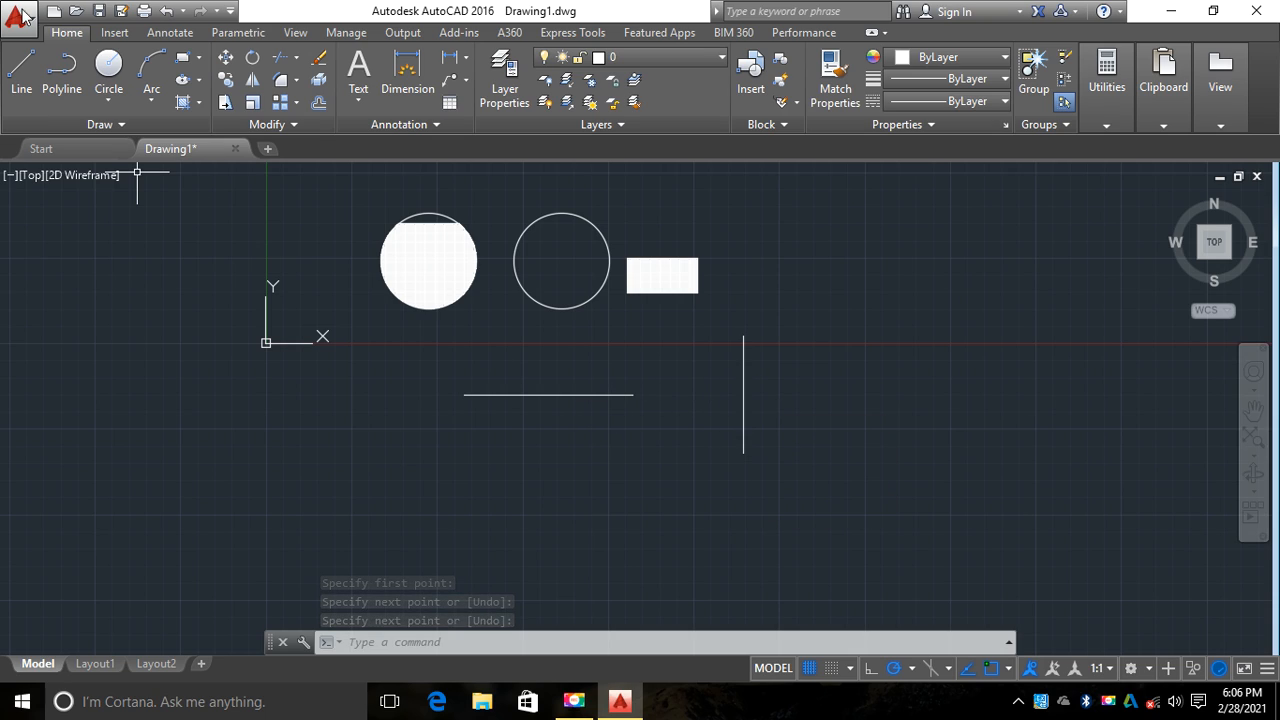
{"action": "left_click", "coordinate": [226, 104]}
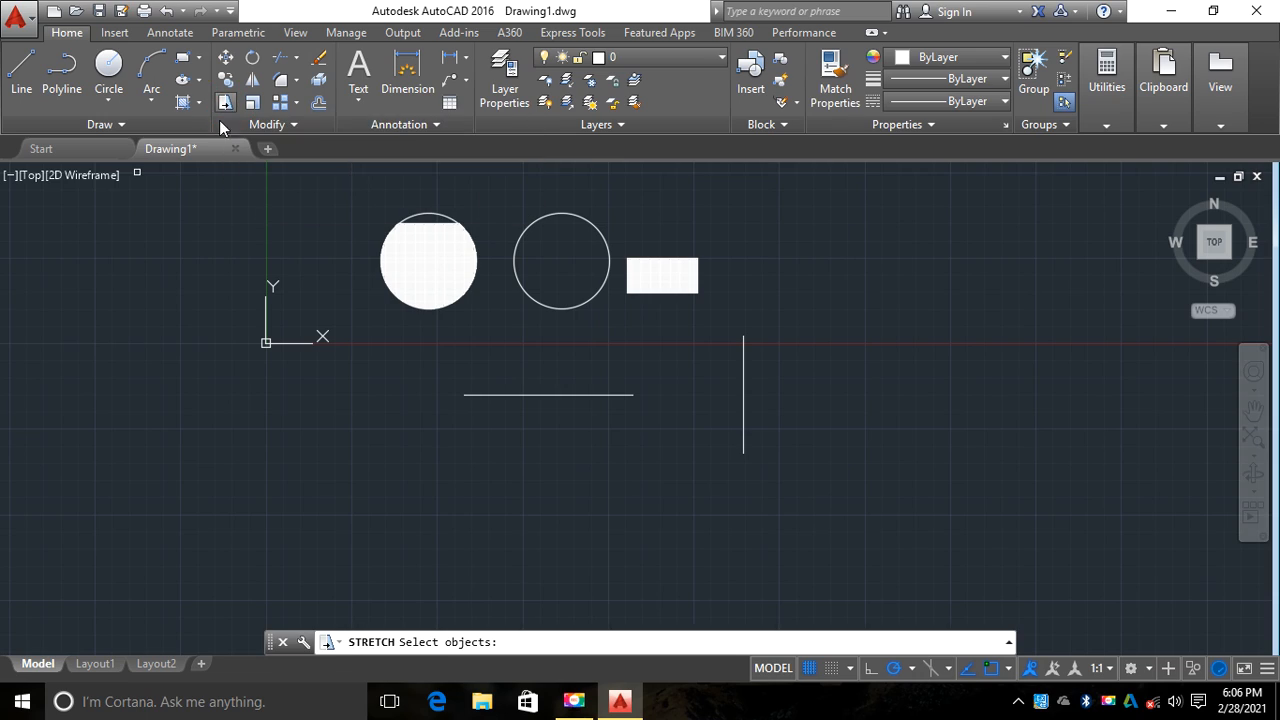
{"action": "left_click", "coordinate": [742, 368]}
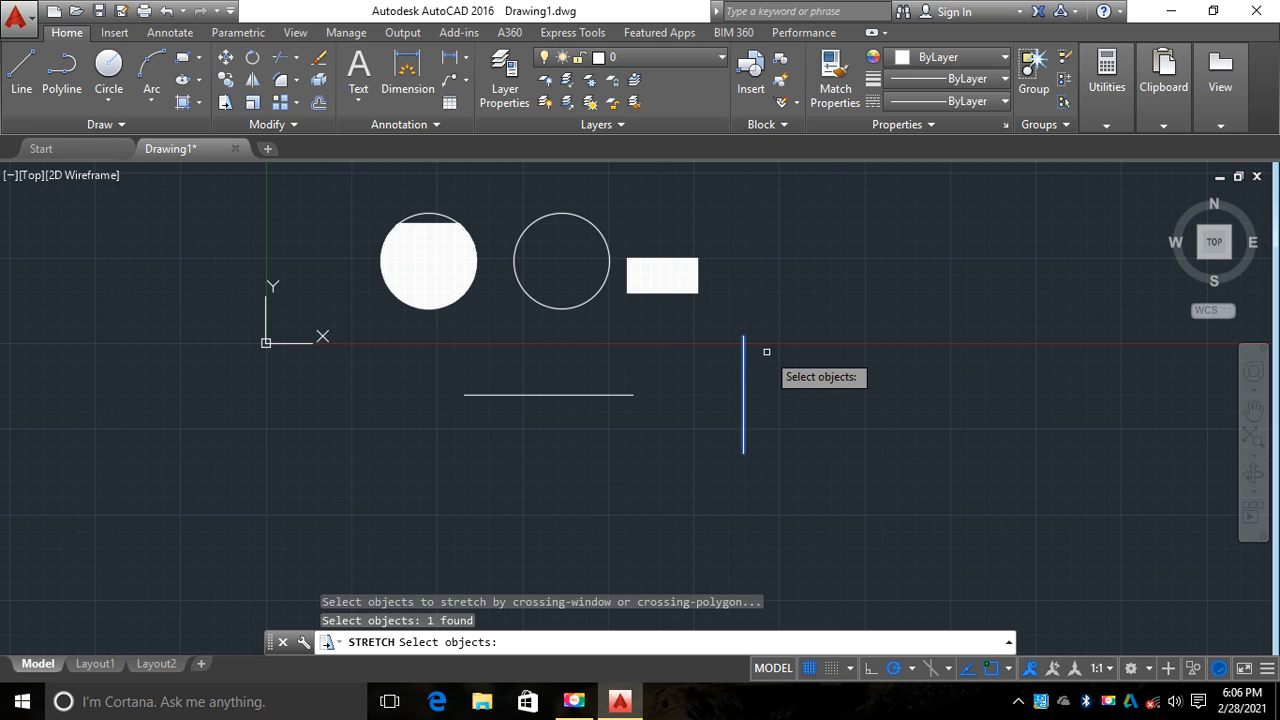
{"action": "key", "text": "Return"}
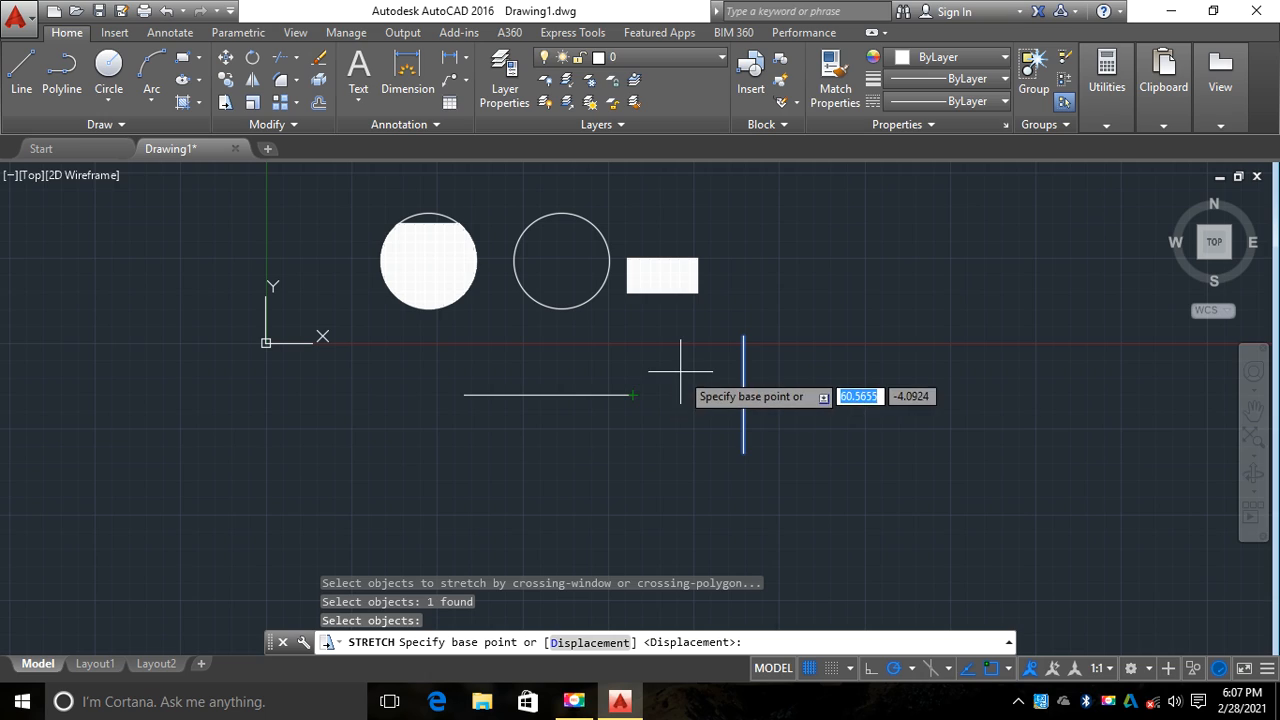
{"action": "key", "text": "Escape"}
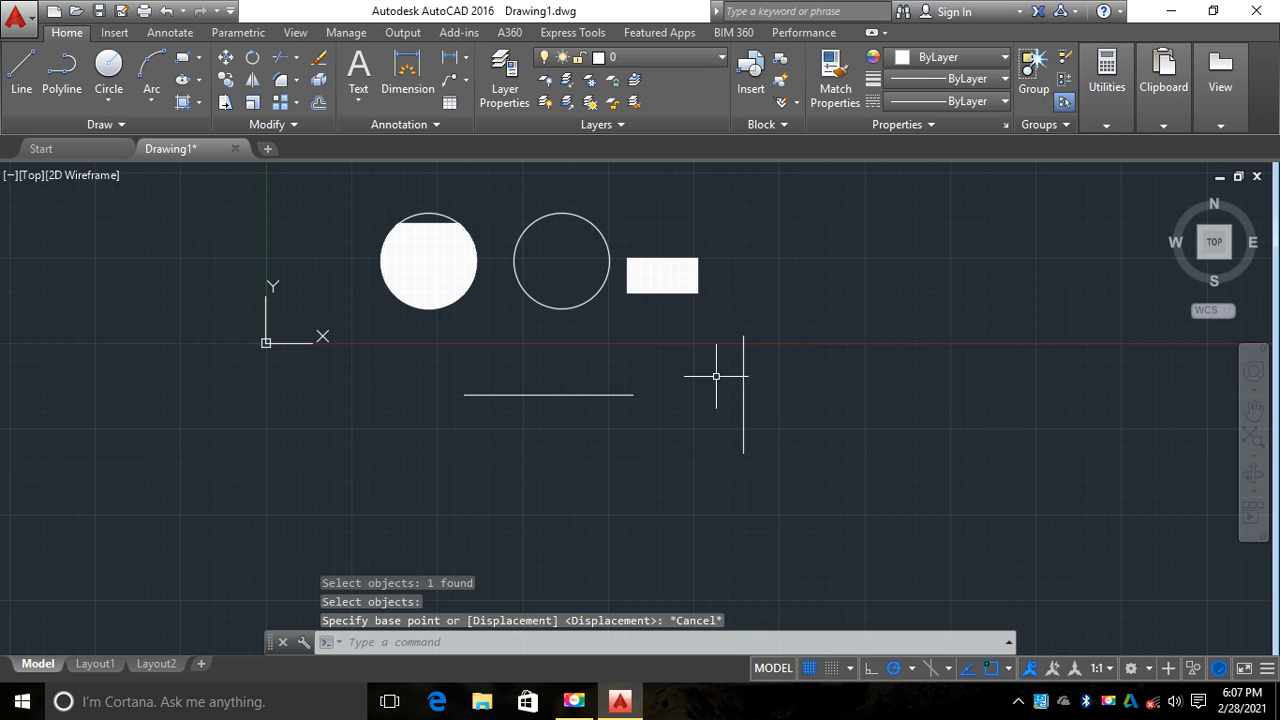
Step: Try to stretch the vertical line toward the horizontal line, using the horizontal line's right endpoint as base point
{"action": "left_click", "coordinate": [230, 104]}
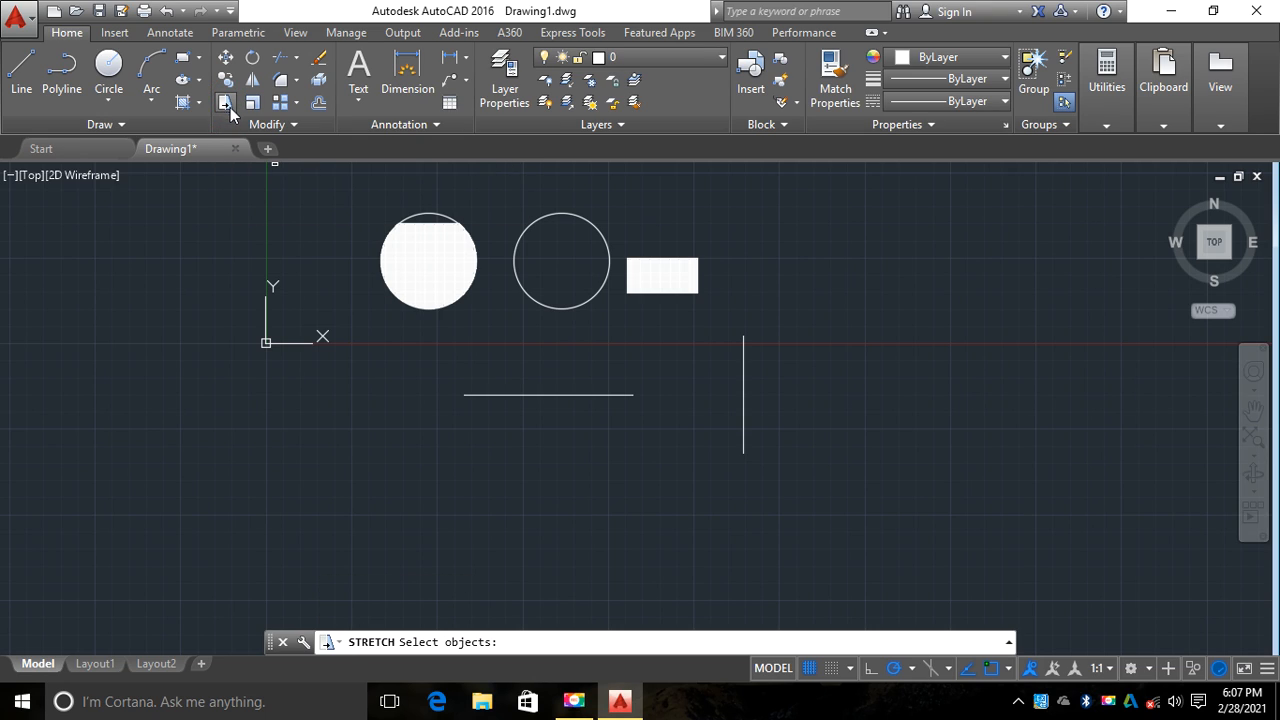
{"action": "left_click", "coordinate": [741, 393]}
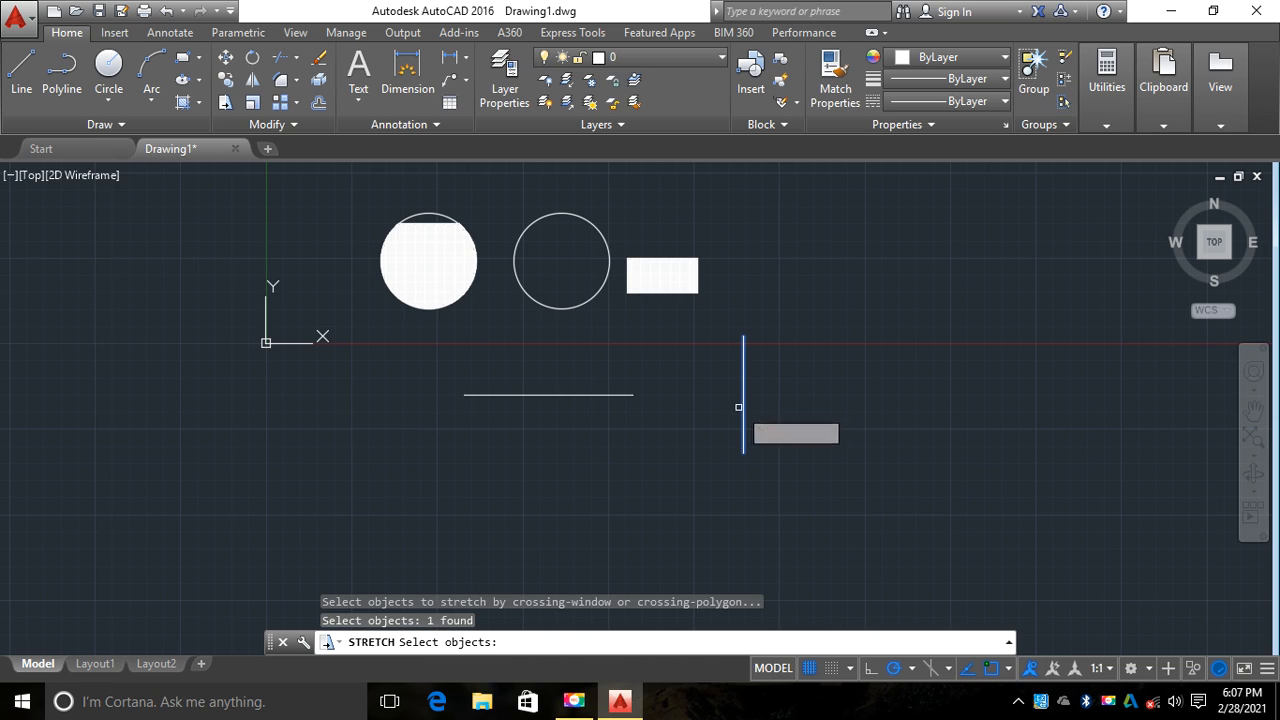
{"action": "key", "text": "Return"}
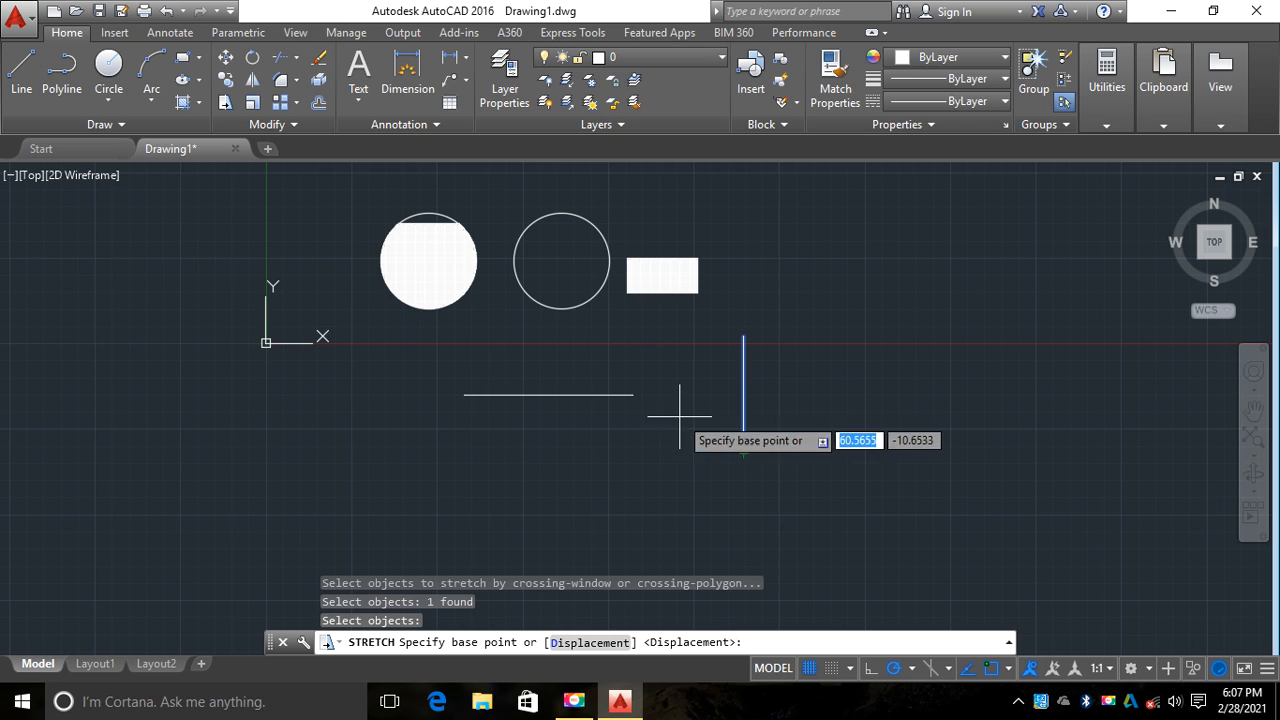
{"action": "left_click", "coordinate": [632, 394]}
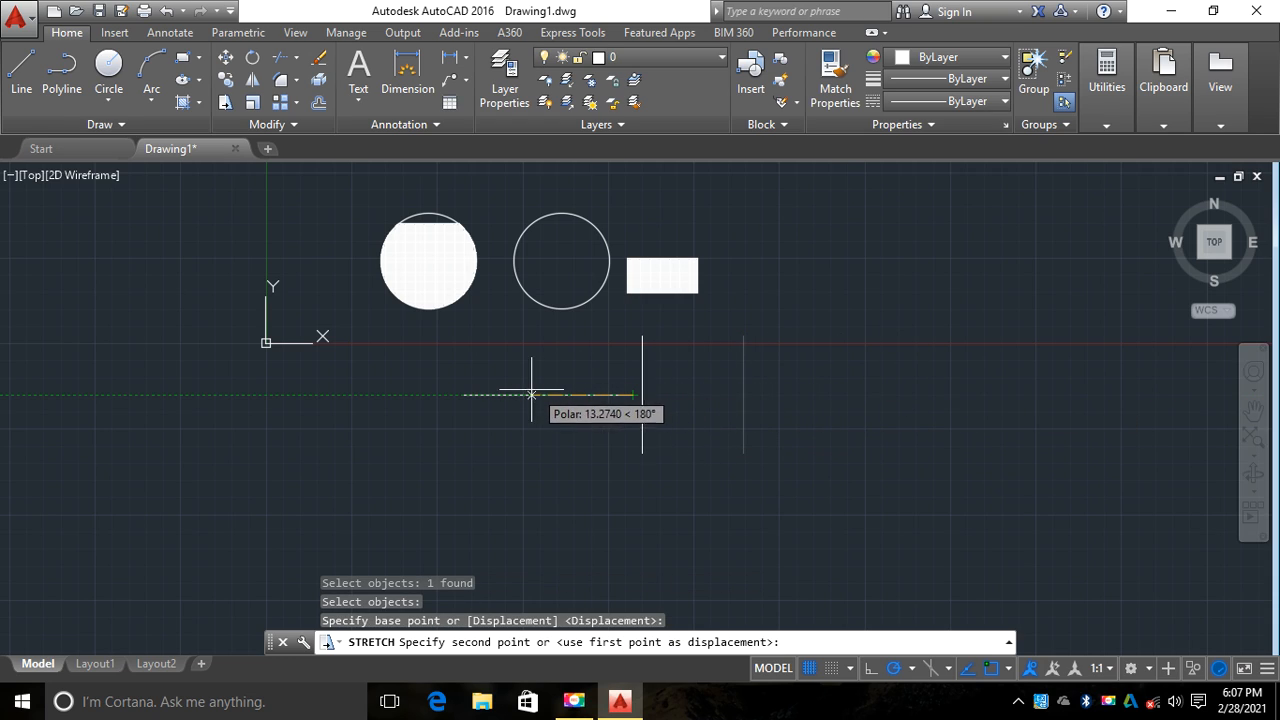
{"action": "key", "text": "Escape"}
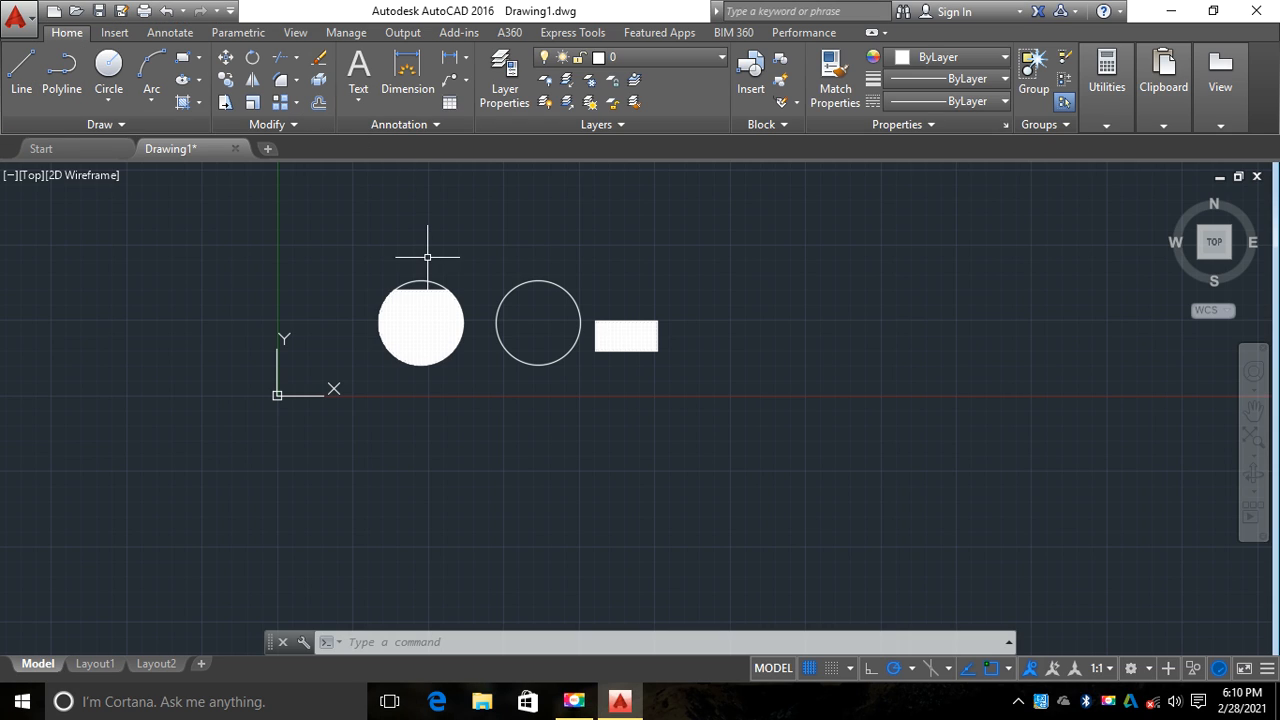
Step: Draw a single vertical line to the right of the hatched rectangle
{"action": "left_click", "coordinate": [787, 252]}
{"action": "left_click", "coordinate": [790, 398]}
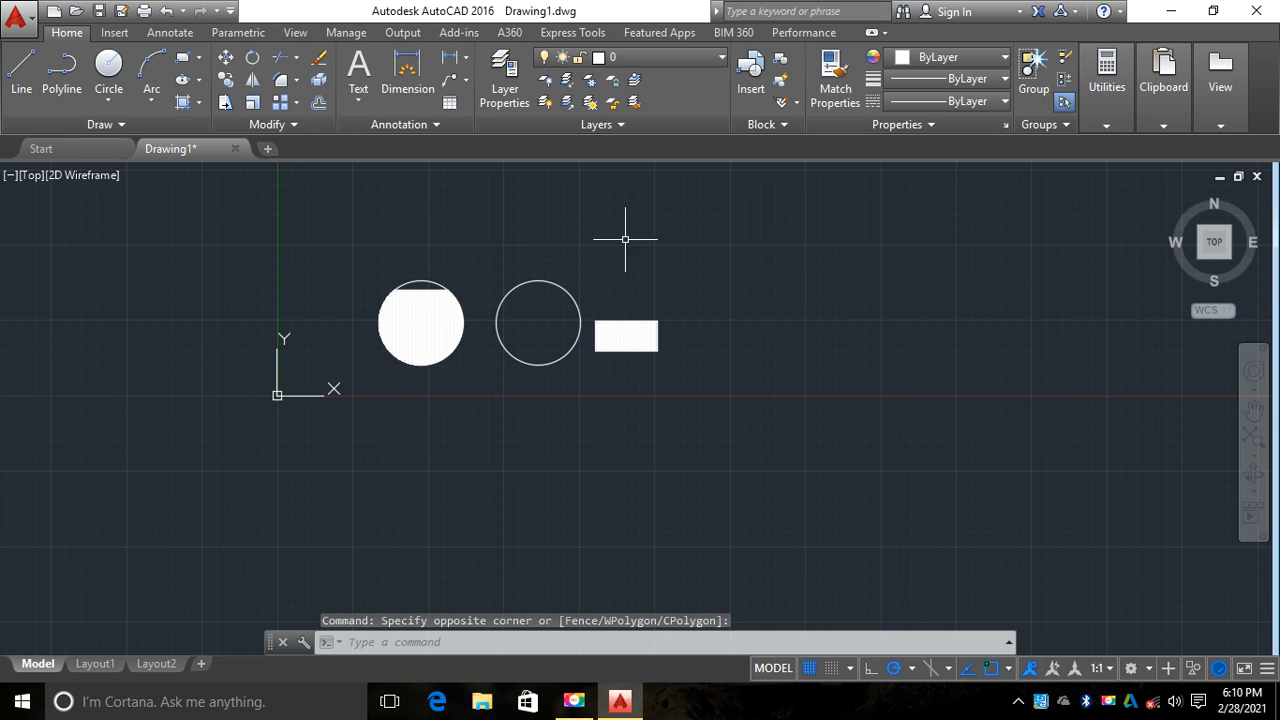
{"action": "left_click", "coordinate": [22, 75]}
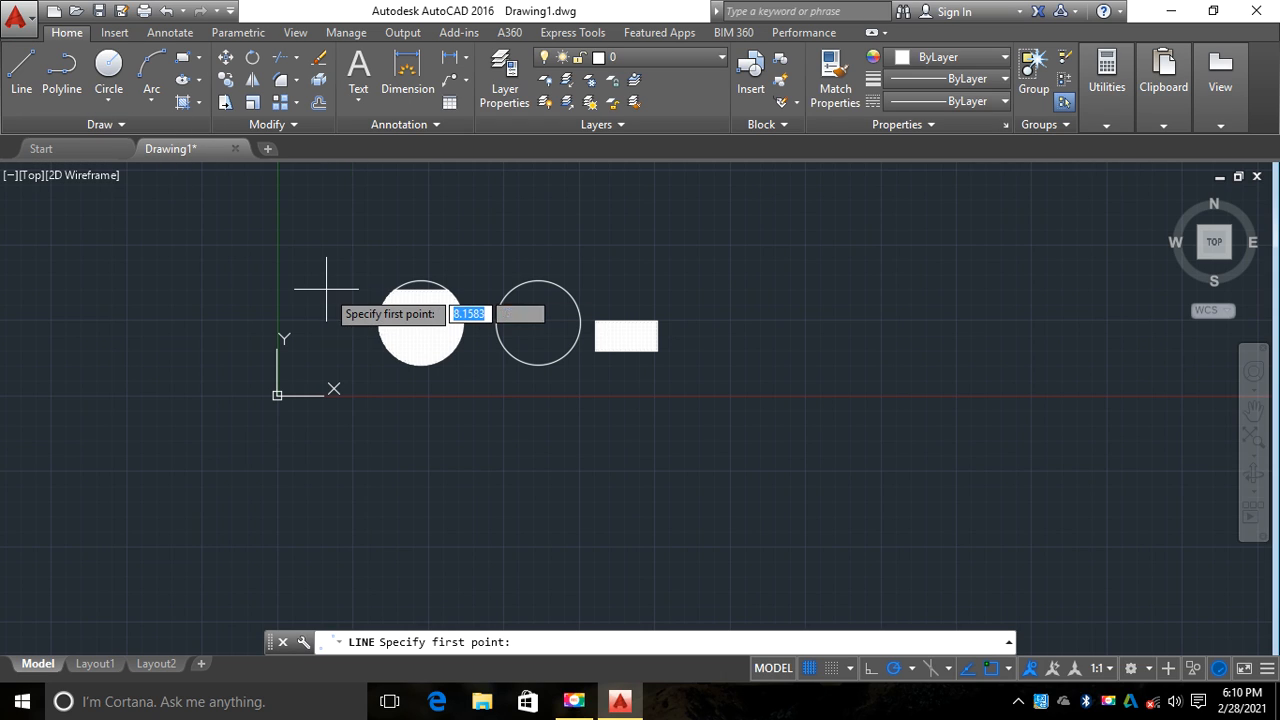
{"action": "left_click", "coordinate": [772, 260]}
{"action": "left_click", "coordinate": [772, 390]}
{"action": "right_click", "coordinate": [821, 332]}
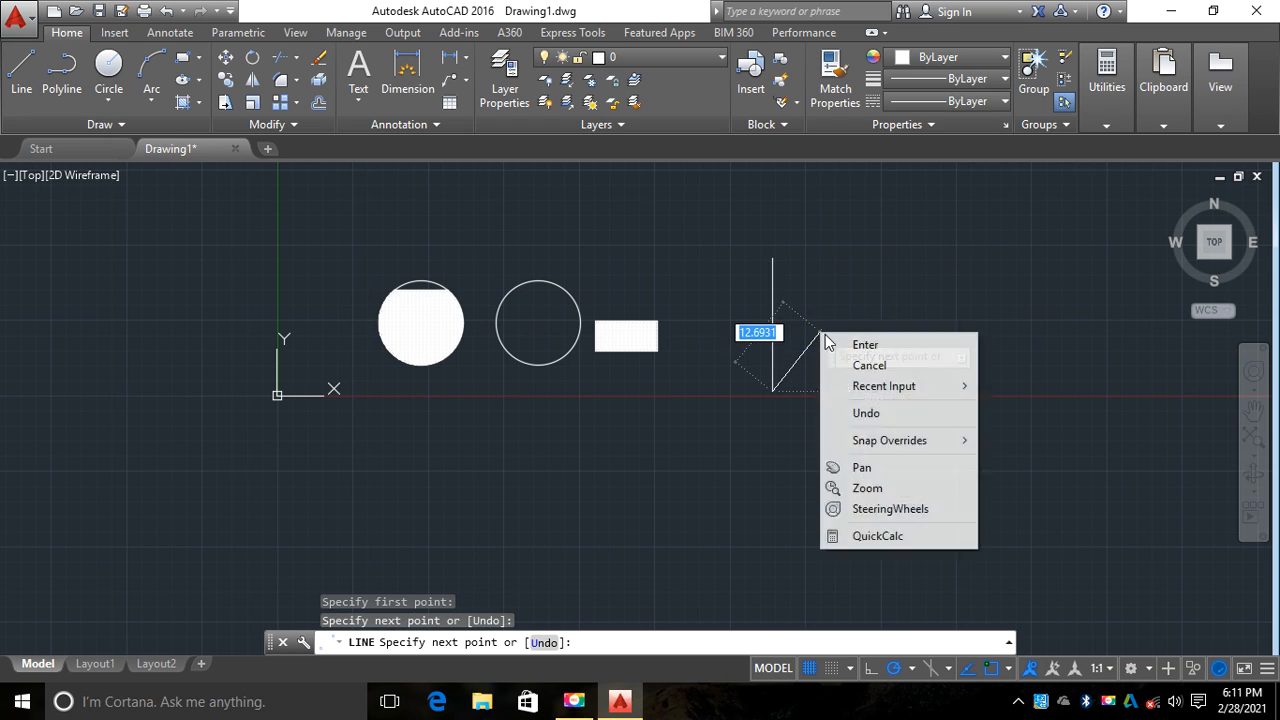
{"action": "left_click", "coordinate": [828, 339]}
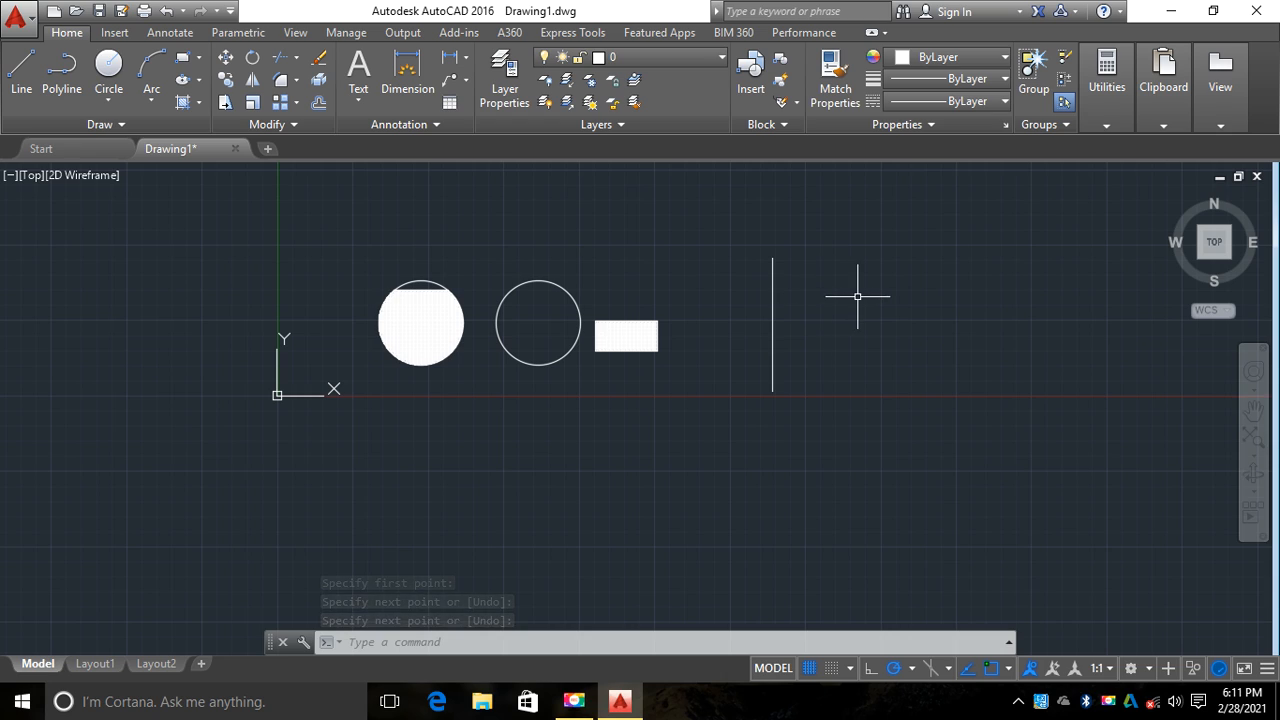
Step: Offset the vertical line by a distance of 10 to the side away from the hatched rectangle
{"action": "scroll", "coordinate": [654, 327], "scroll_direction": "down", "scroll_amount": 2}
{"action": "scroll", "coordinate": [797, 303], "scroll_direction": "up", "scroll_amount": 2}
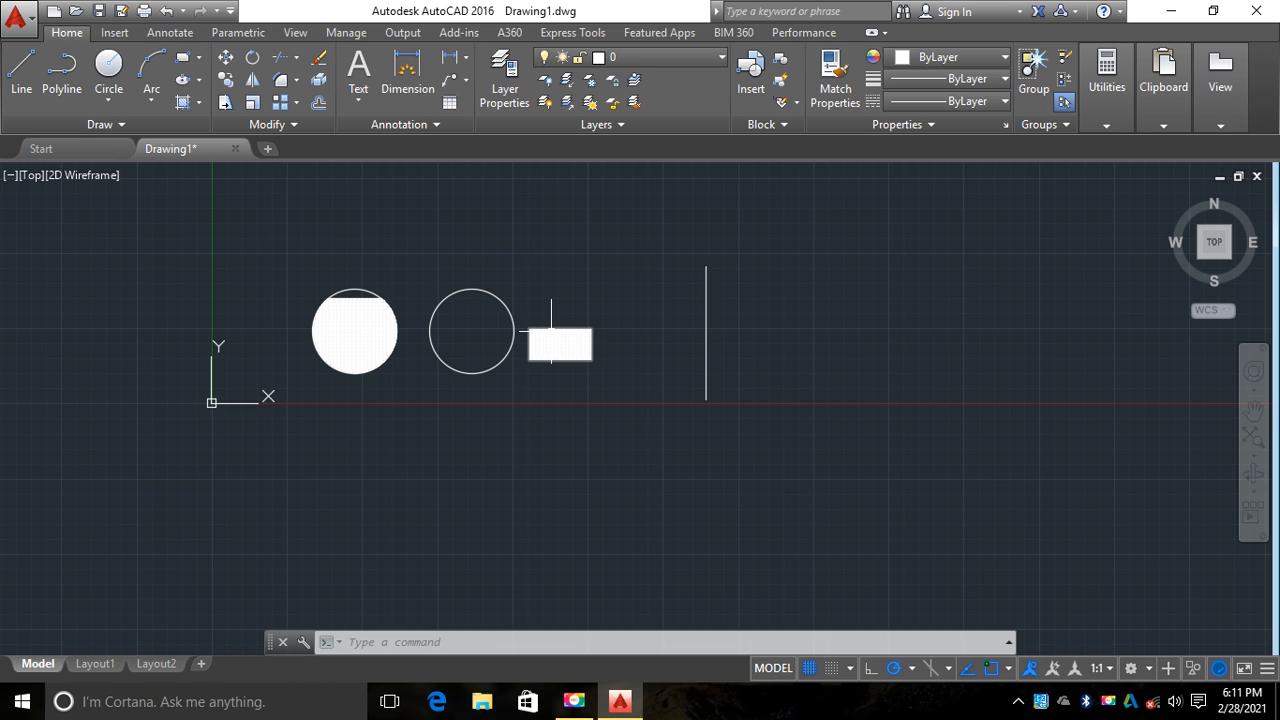
{"action": "left_click", "coordinate": [318, 102]}
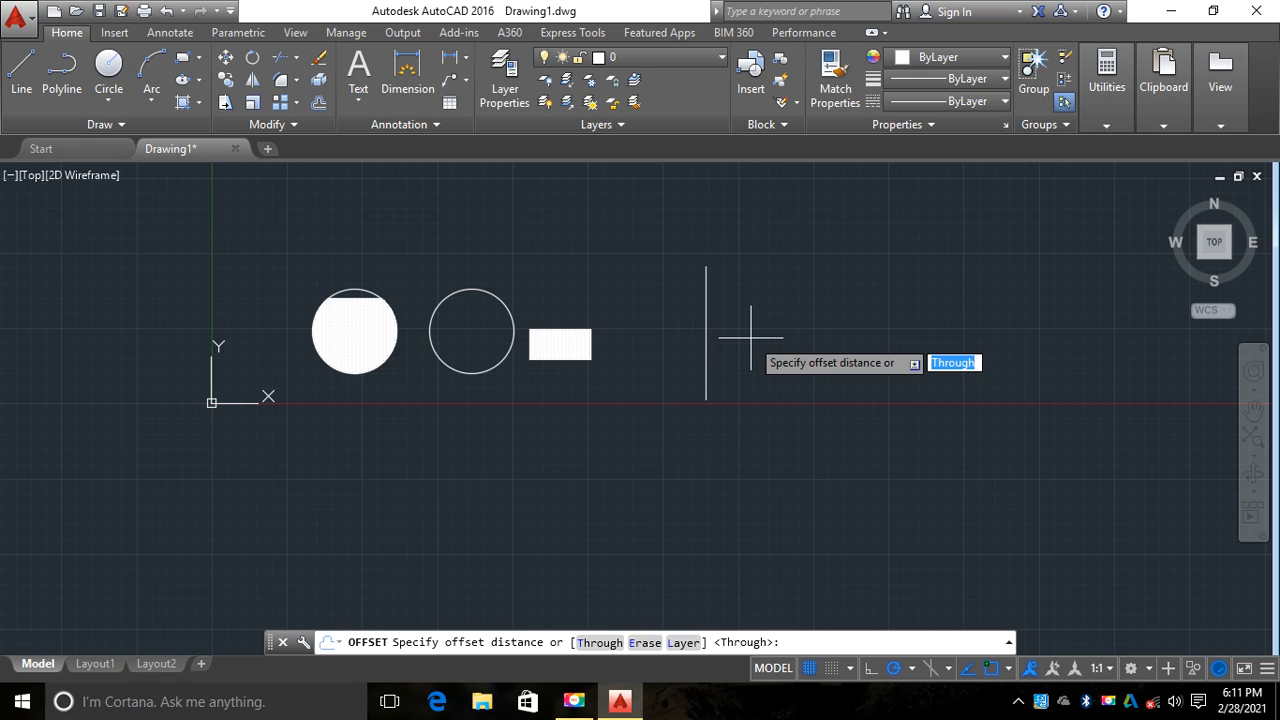
{"action": "type", "text": "10"}
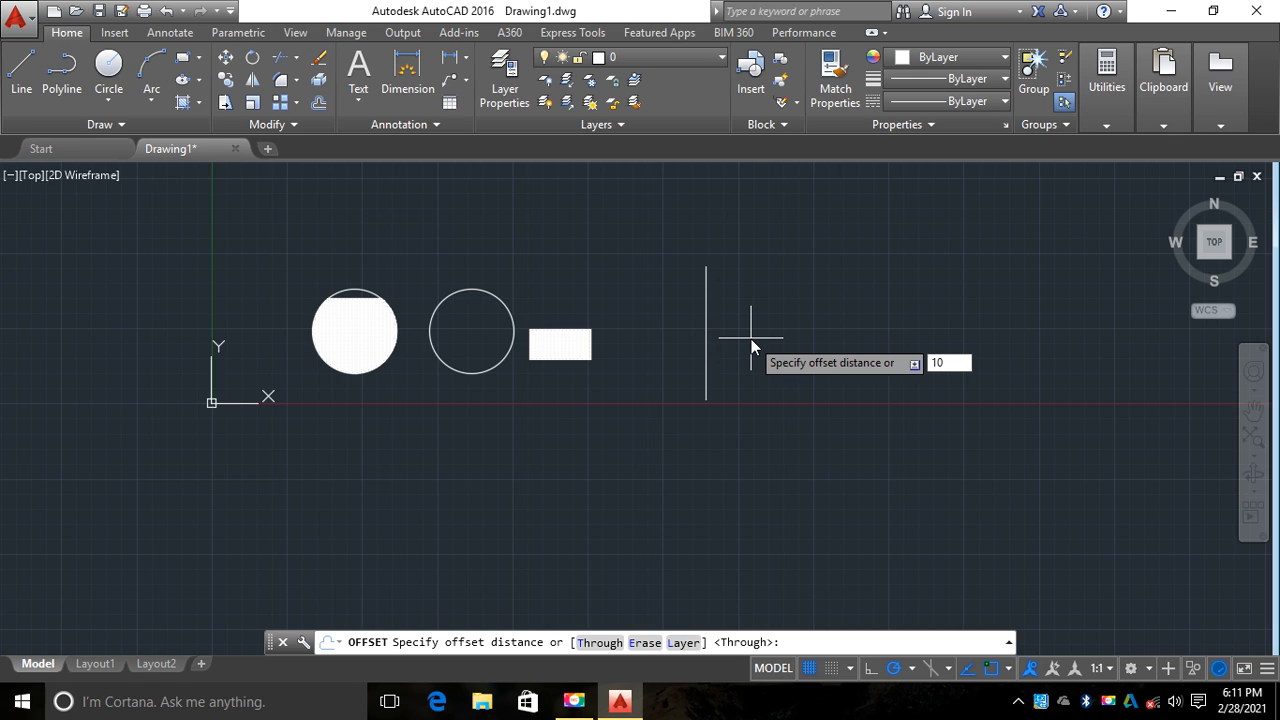
{"action": "key", "text": "Return"}
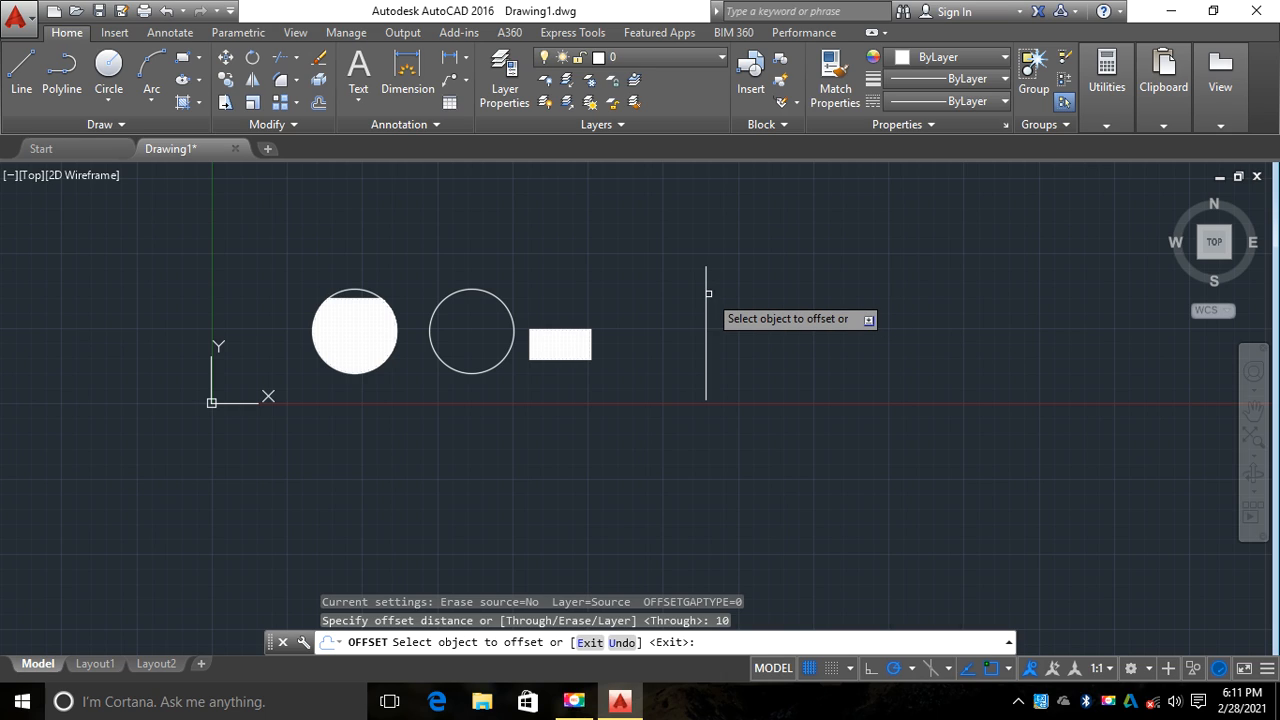
{"action": "left_click", "coordinate": [705, 297]}
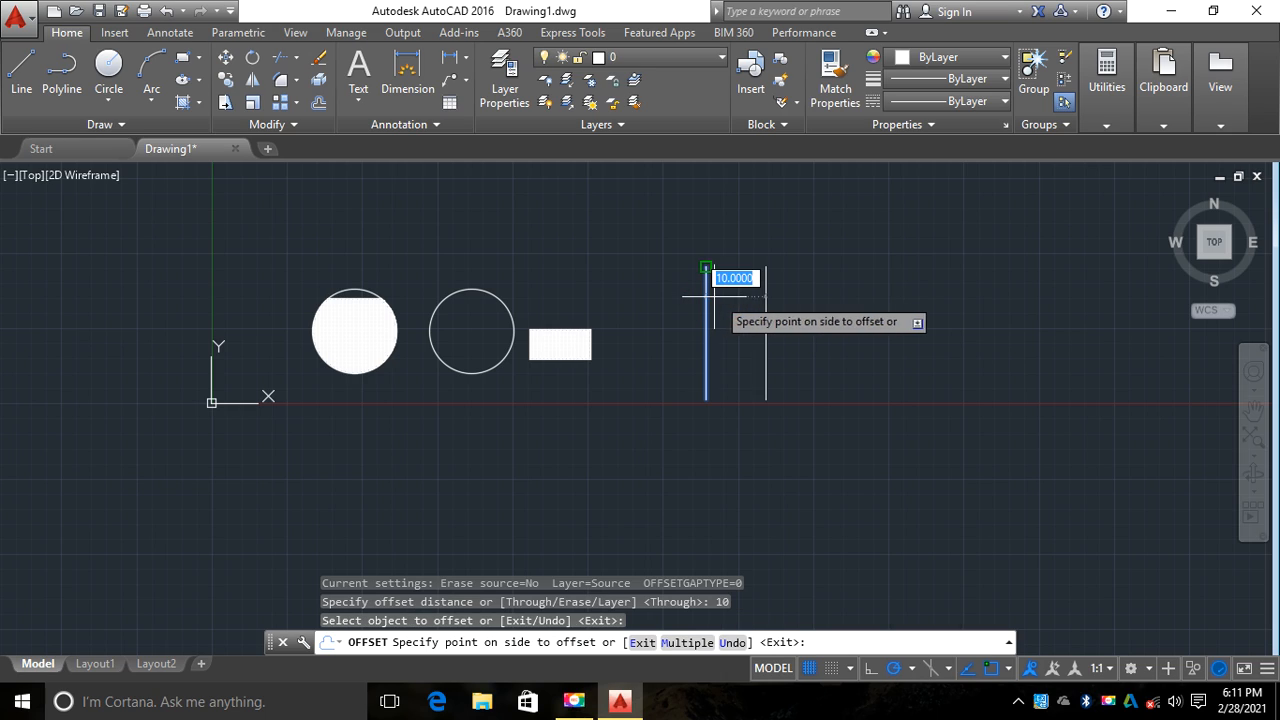
{"action": "left_click", "coordinate": [931, 306]}
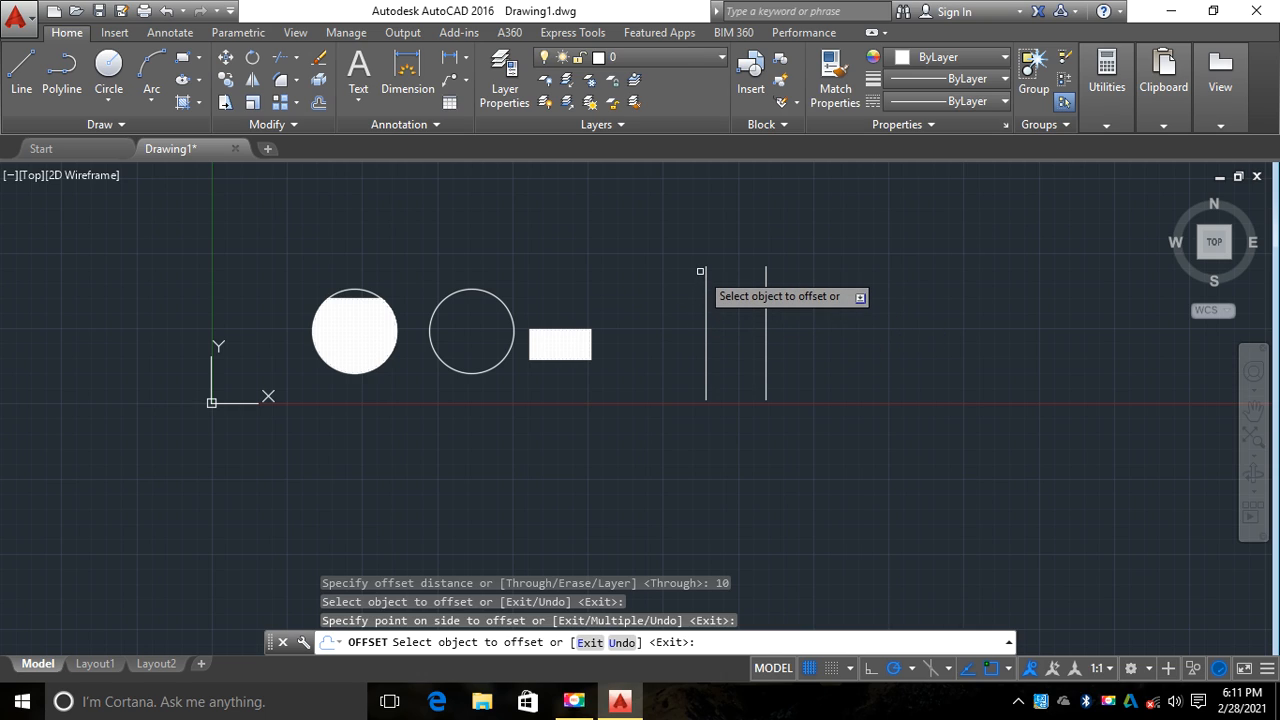
Step: Offset the newest vertical line two more times in the same direction, each copy from the previous one
{"action": "left_click", "coordinate": [766, 290]}
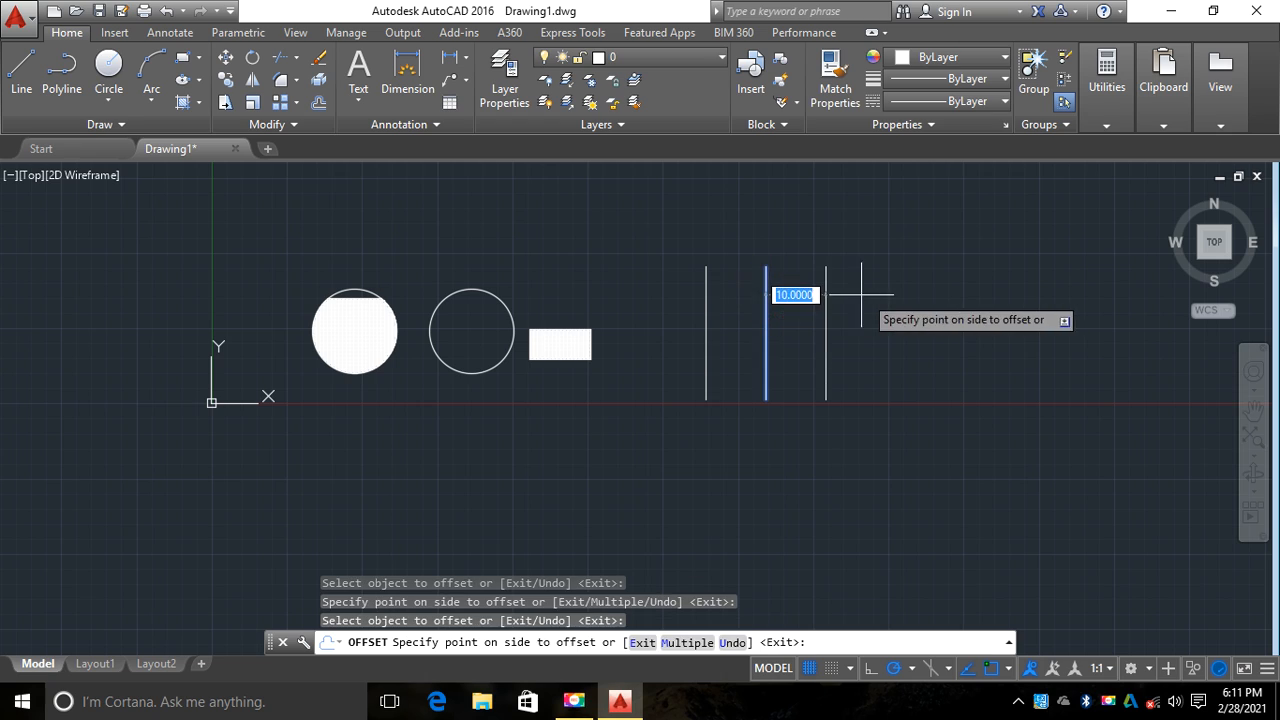
{"action": "left_click", "coordinate": [830, 296]}
{"action": "left_click", "coordinate": [826, 310]}
{"action": "left_click", "coordinate": [882, 295]}
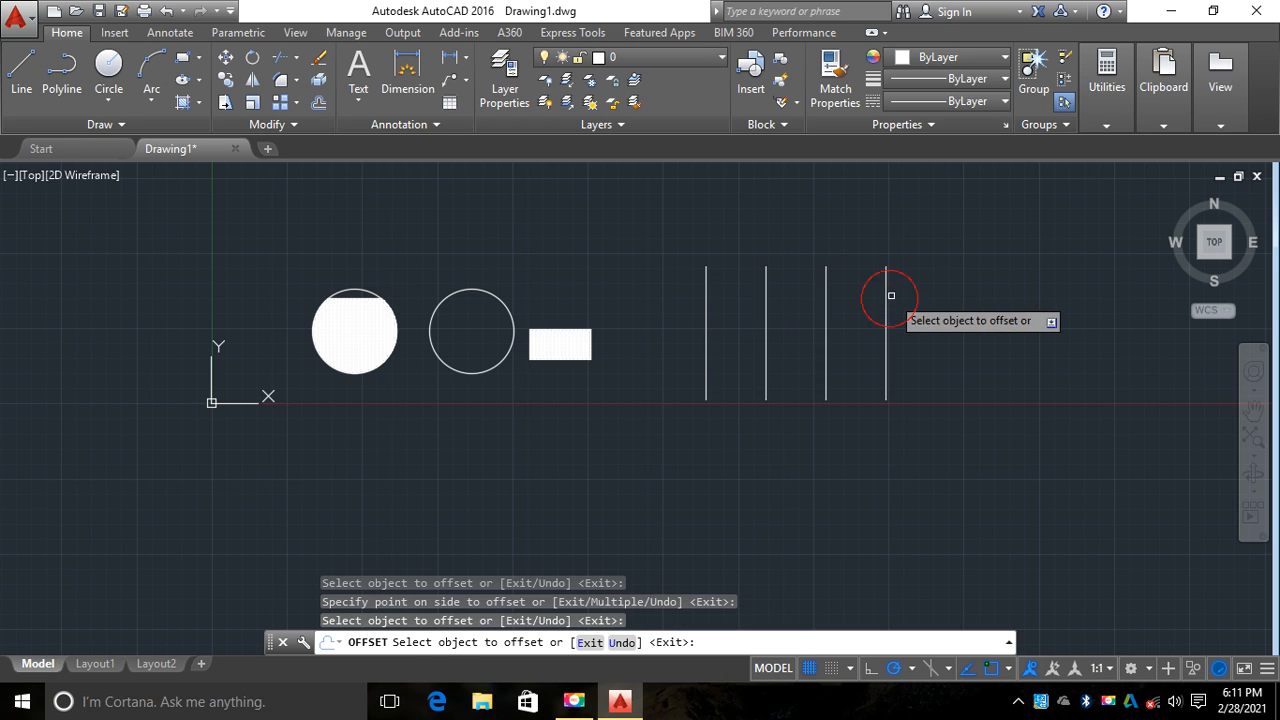
Step: Offset the outermost vertical line twice more by the same distance, away from the hatched rectangle, and end the Offset command
{"action": "left_click", "coordinate": [885, 297]}
{"action": "left_click", "coordinate": [935, 292]}
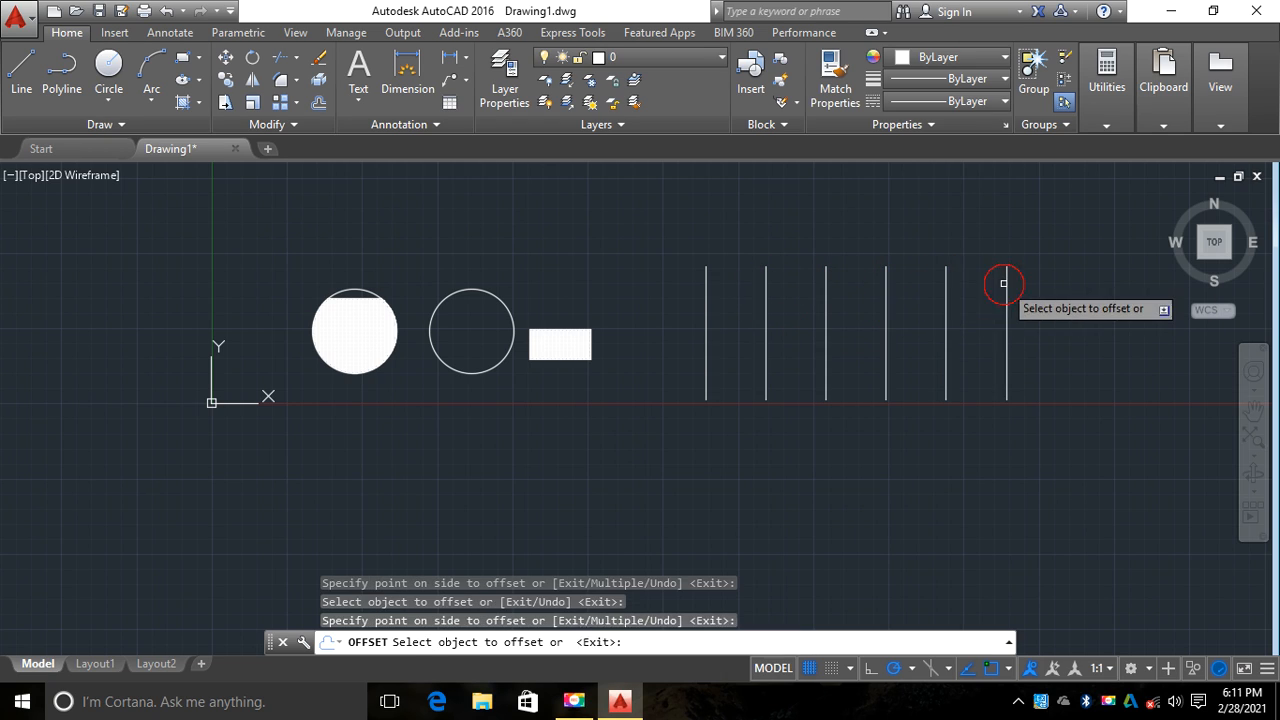
{"action": "right_click", "coordinate": [941, 252]}
{"action": "left_click", "coordinate": [985, 263]}
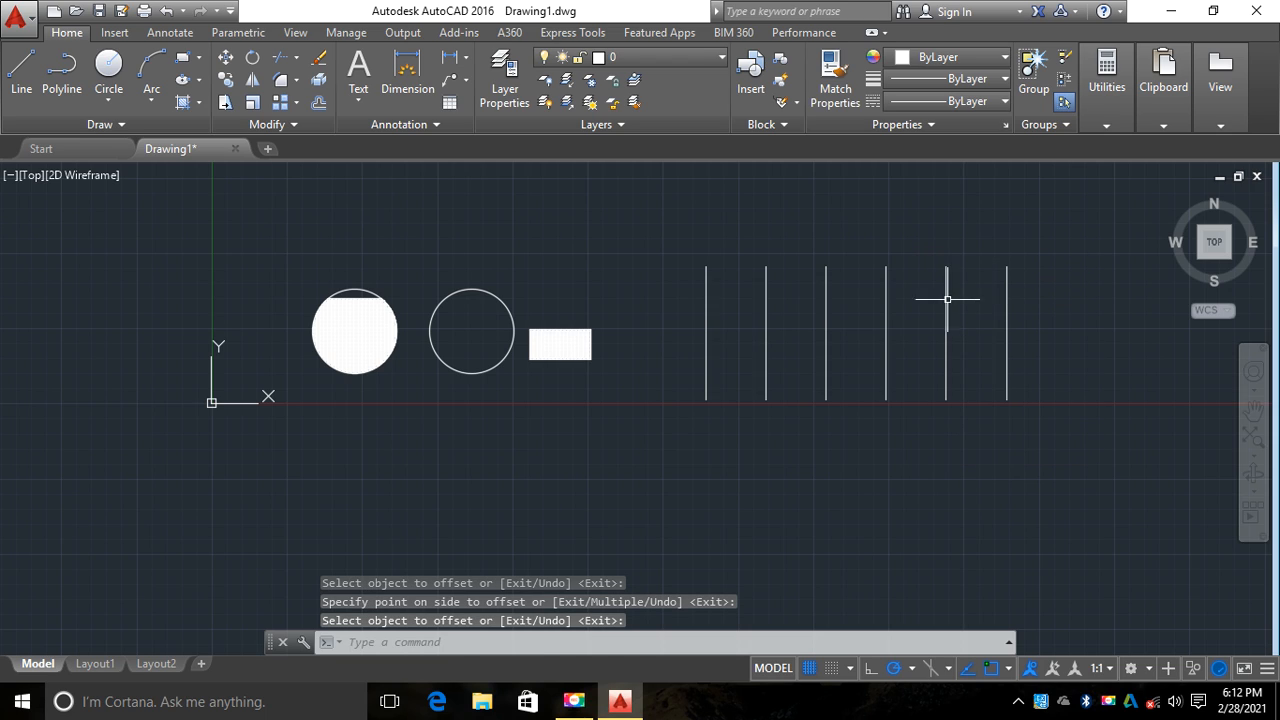
Step: Dimension the length of the first vertical line between its upper and lower endpoints, placing the dimension line between it and the hatched rectangle
{"action": "scroll", "coordinate": [680, 304], "scroll_direction": "down", "scroll_amount": 2}
{"action": "scroll", "coordinate": [891, 334], "scroll_direction": "up", "scroll_amount": 2}
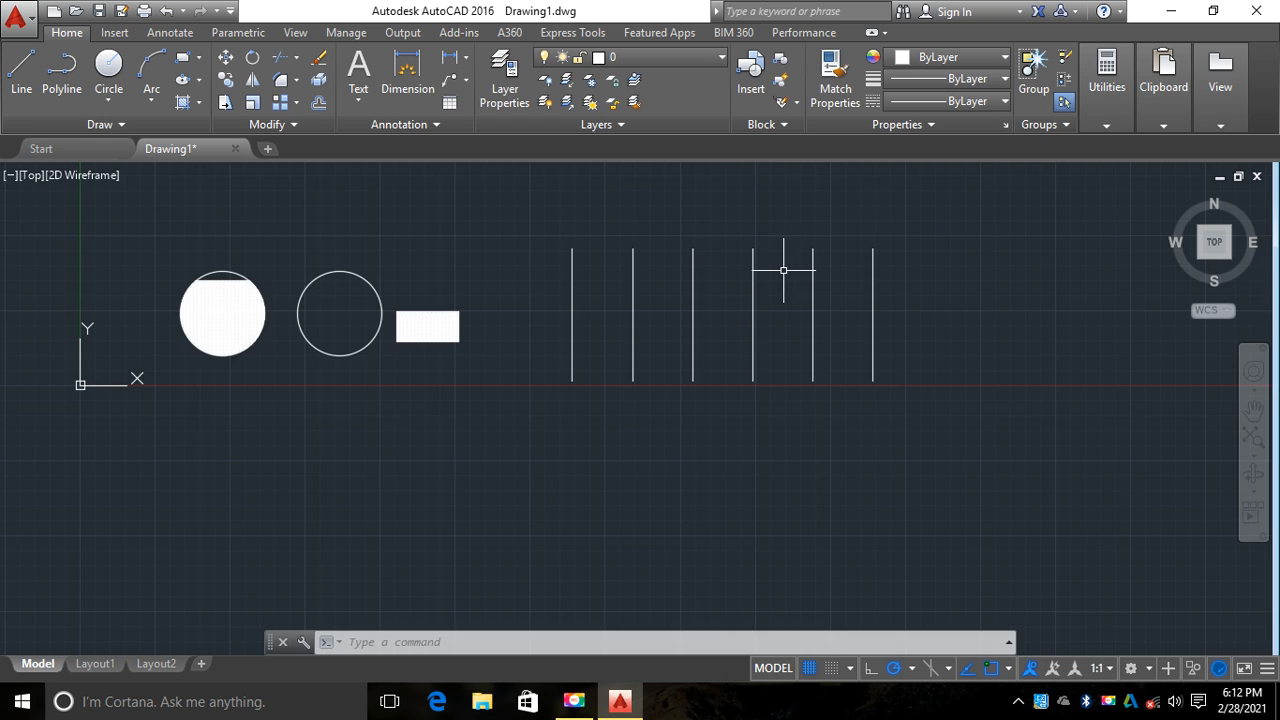
{"action": "scroll", "coordinate": [783, 270], "scroll_direction": "down", "scroll_amount": 2}
{"action": "scroll", "coordinate": [780, 271], "scroll_direction": "up", "scroll_amount": 2}
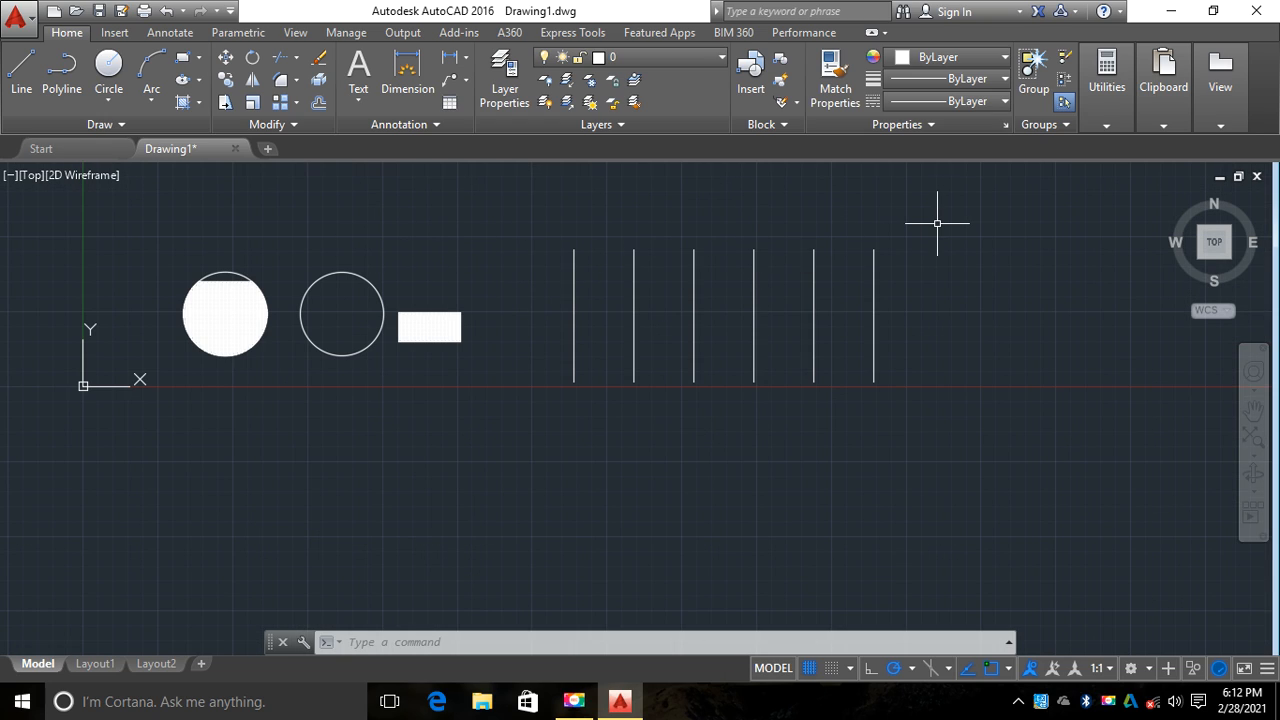
{"action": "left_click", "coordinate": [407, 82]}
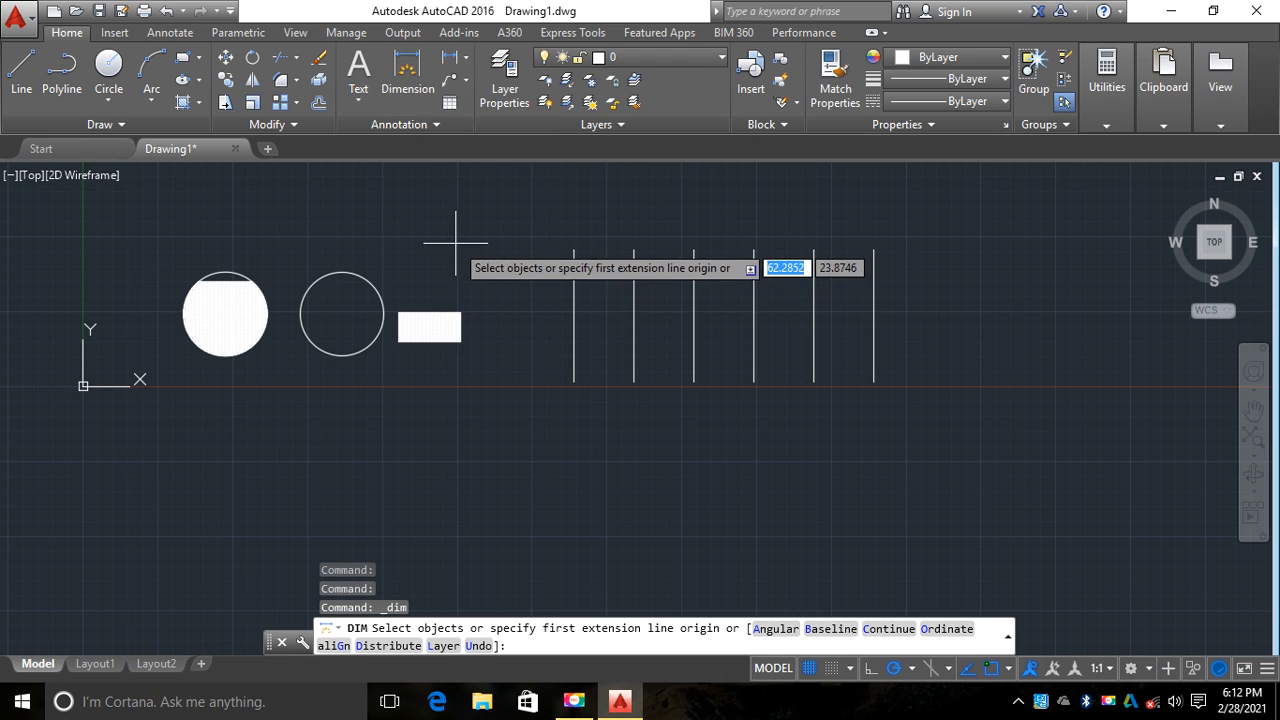
{"action": "left_click", "coordinate": [573, 250]}
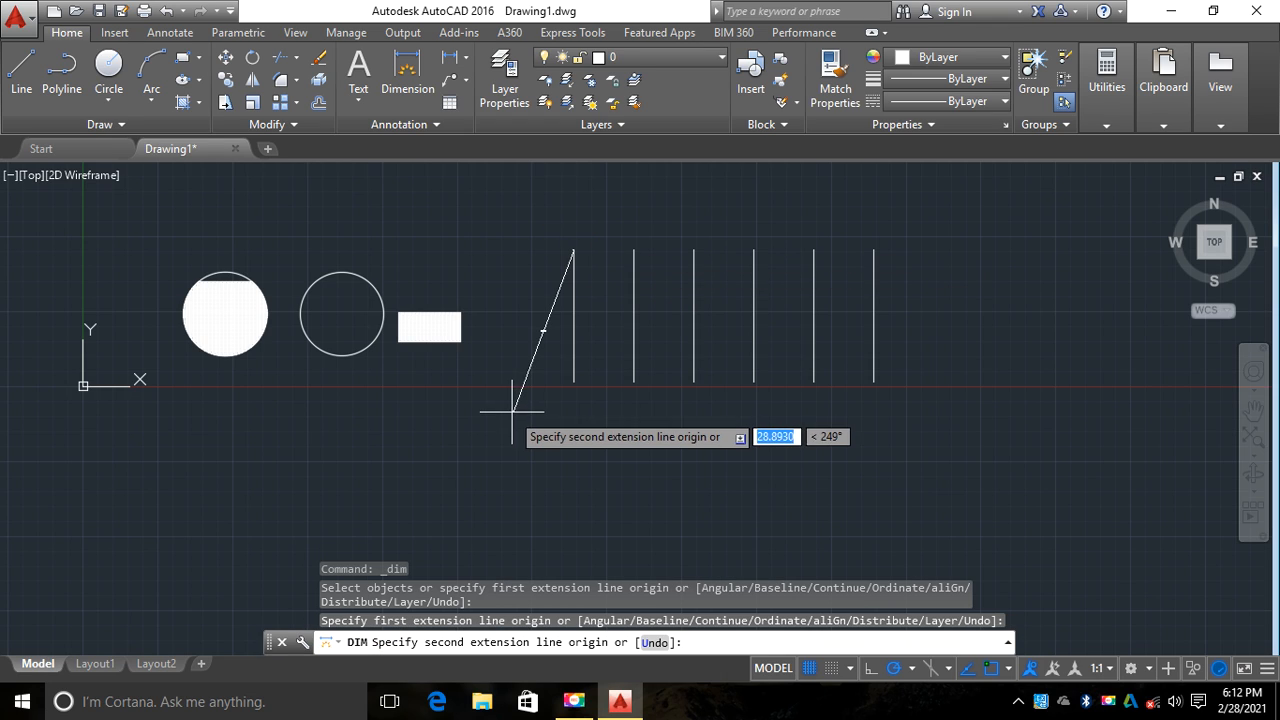
{"action": "left_click", "coordinate": [573, 381]}
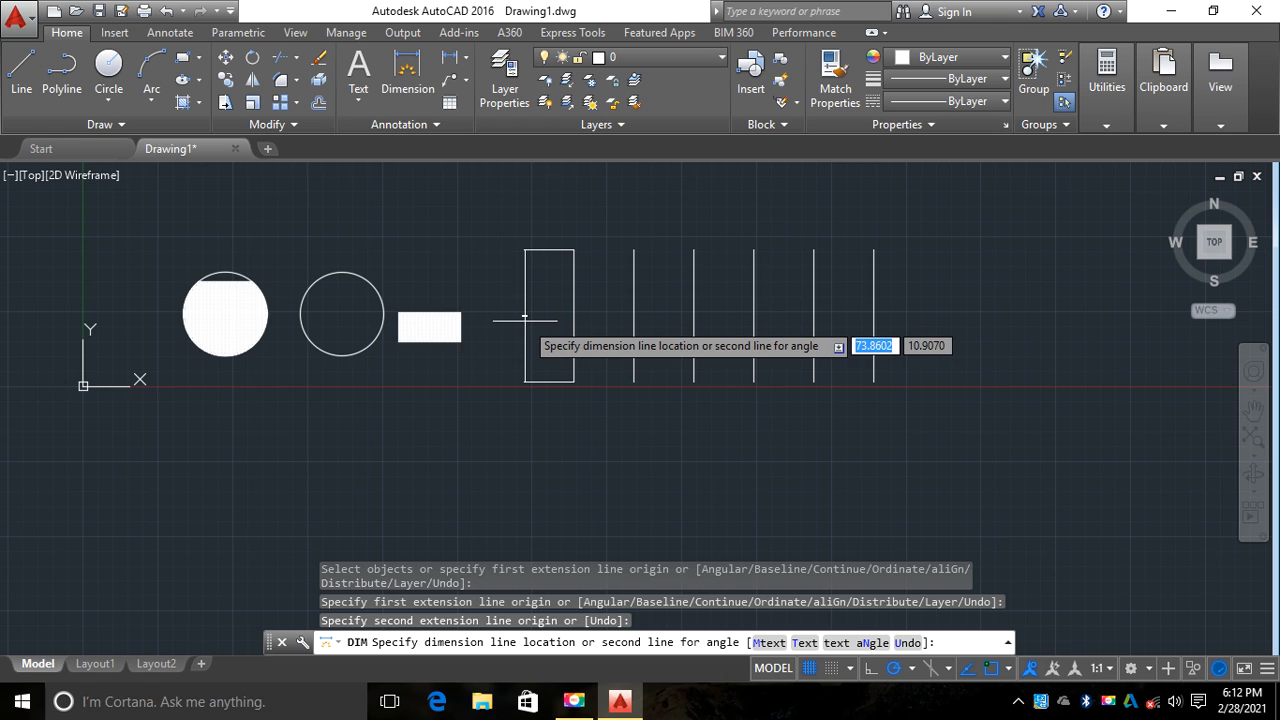
{"action": "left_click", "coordinate": [532, 314]}
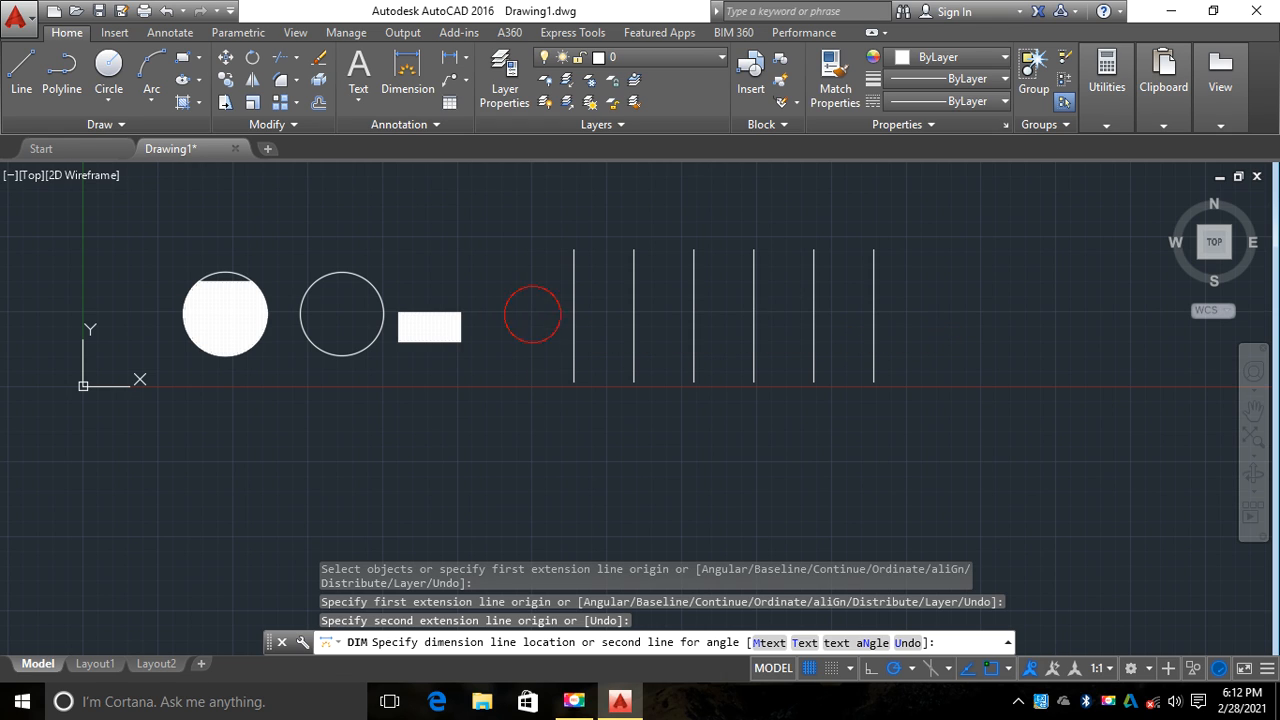
Step: Examine the text of the new length dimension beside the first vertical line up close
{"action": "scroll", "coordinate": [545, 322], "scroll_direction": "up", "scroll_amount": 6}
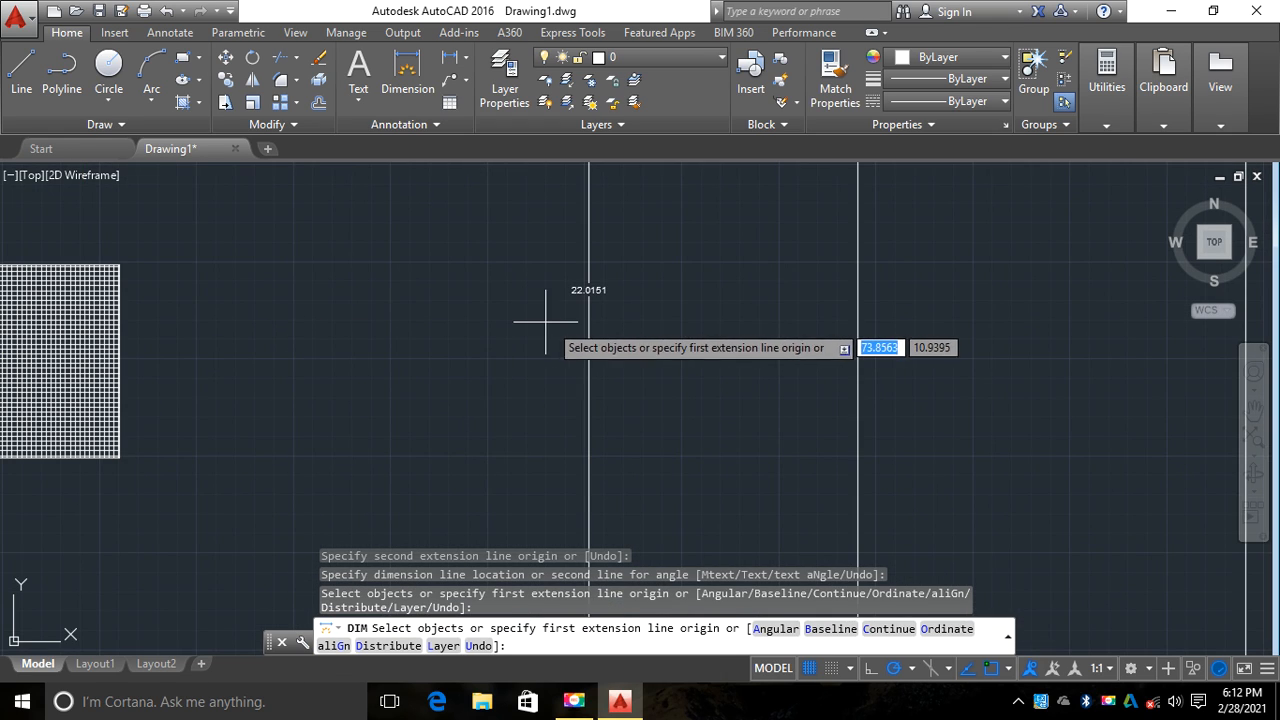
{"action": "scroll", "coordinate": [545, 322], "scroll_direction": "up", "scroll_amount": 4}
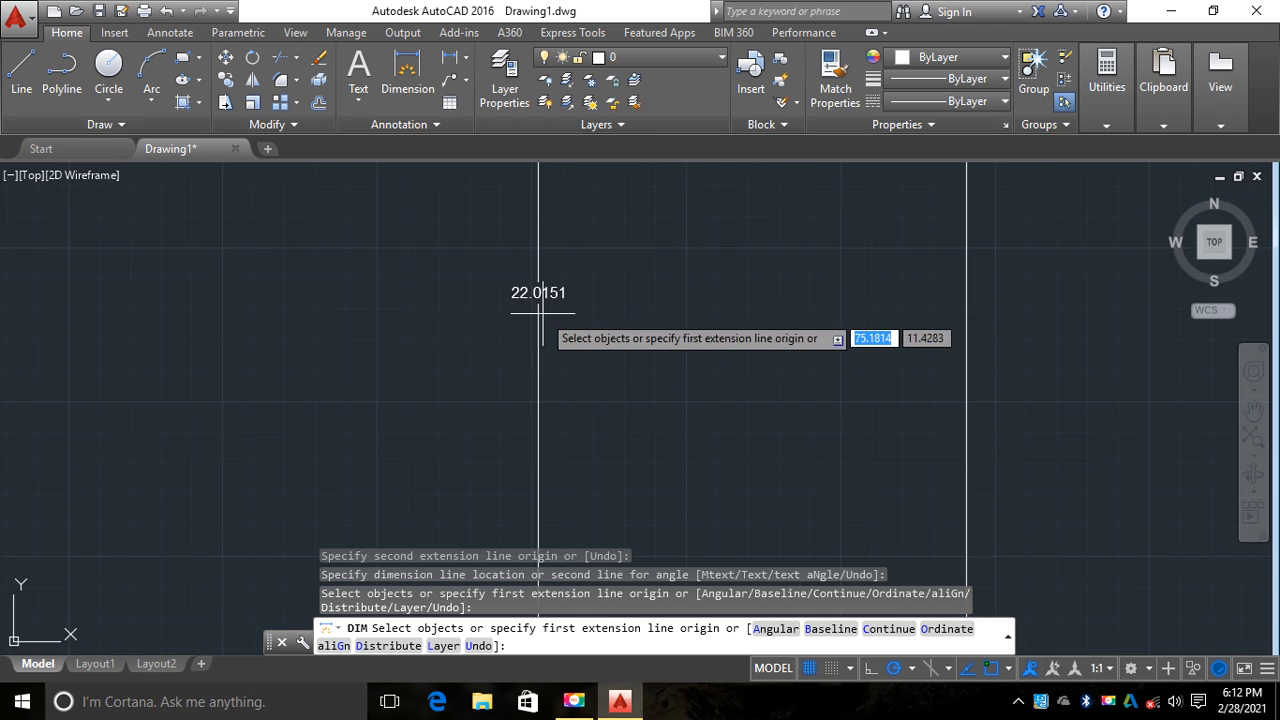
{"action": "scroll", "coordinate": [538, 315], "scroll_direction": "up", "scroll_amount": 2}
{"action": "scroll", "coordinate": [530, 305], "scroll_direction": "down", "scroll_amount": 8}
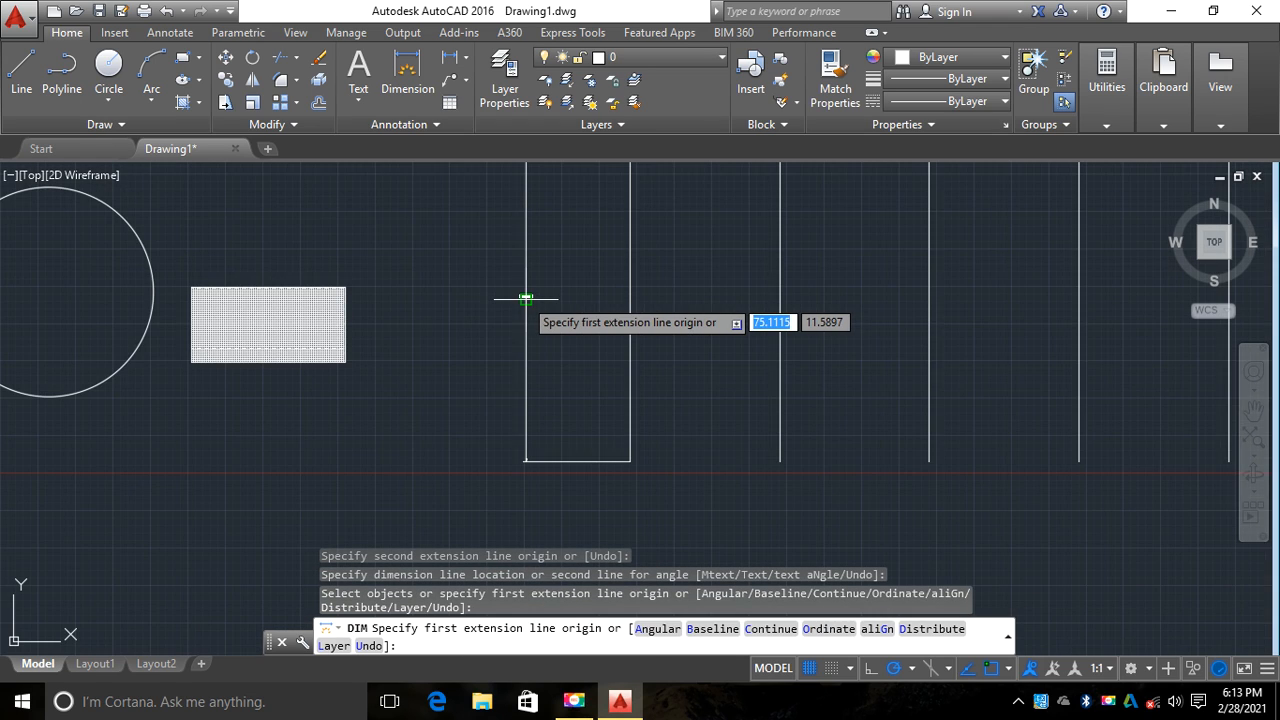
{"action": "scroll", "coordinate": [560, 270], "scroll_direction": "down", "scroll_amount": 1}
{"action": "scroll", "coordinate": [514, 300], "scroll_direction": "up", "scroll_amount": 7}
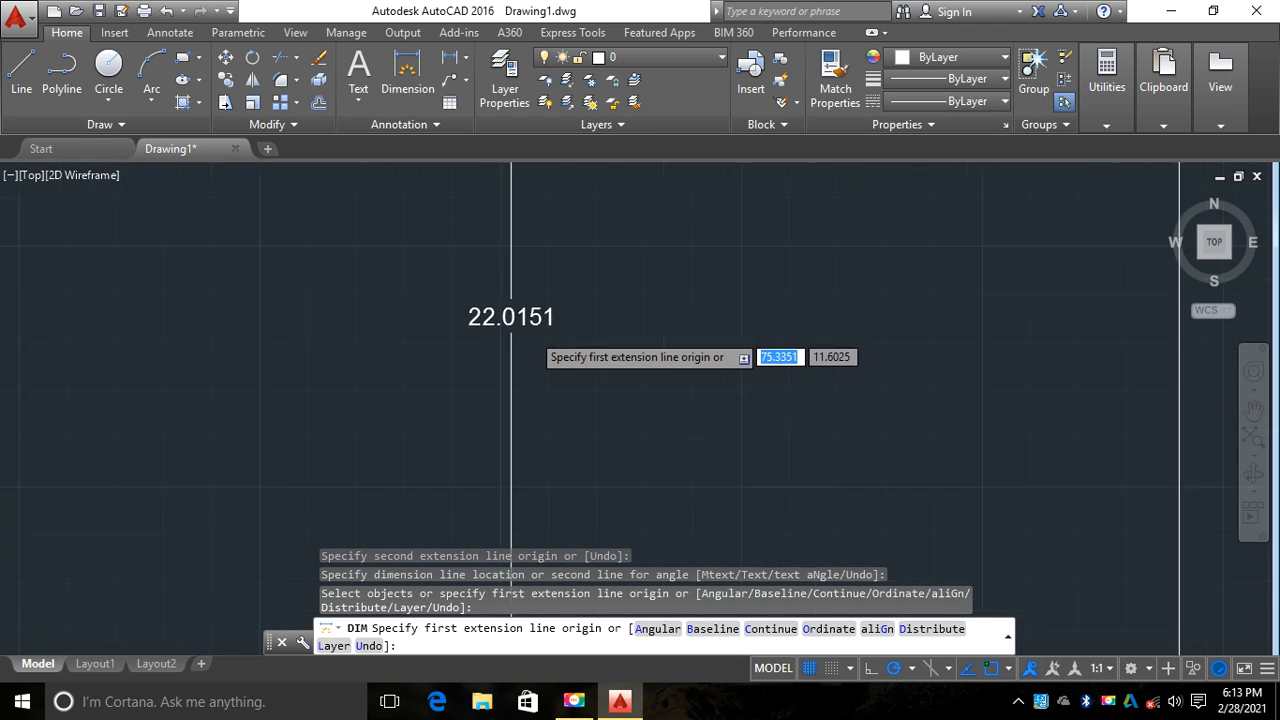
{"action": "scroll", "coordinate": [527, 332], "scroll_direction": "up", "scroll_amount": 2}
{"action": "scroll", "coordinate": [529, 300], "scroll_direction": "down", "scroll_amount": 8}
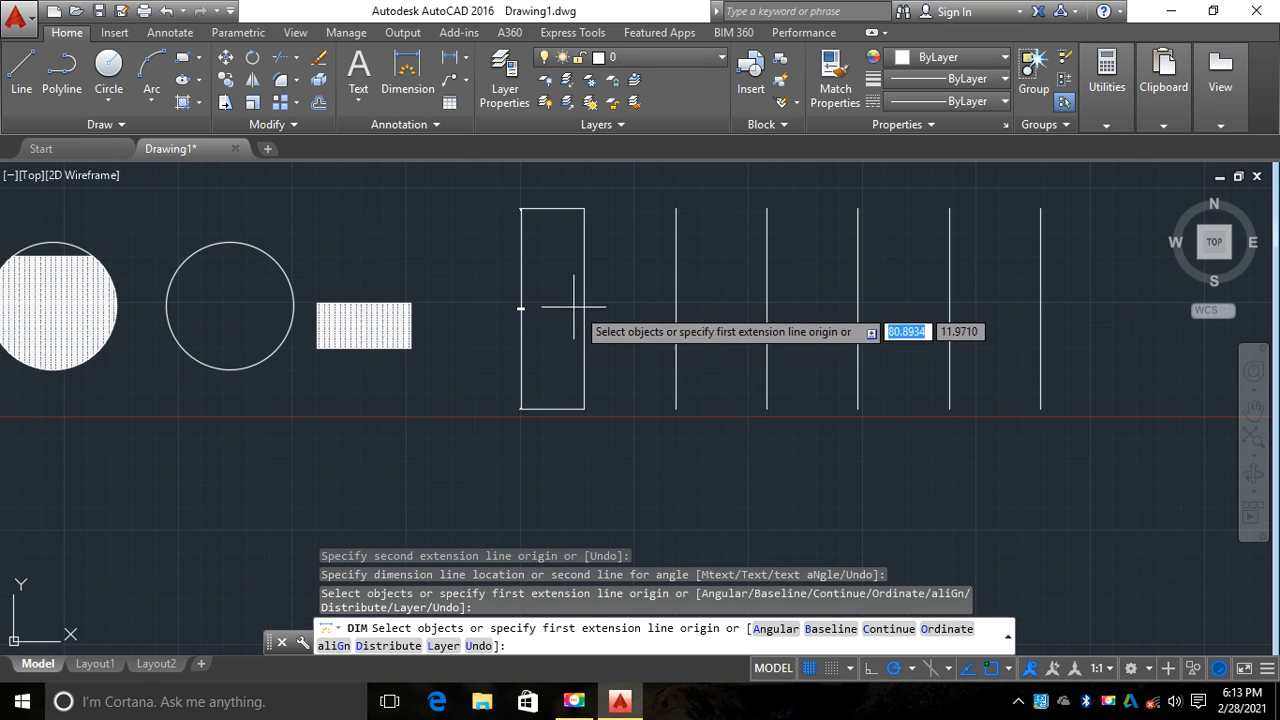
{"action": "scroll", "coordinate": [514, 306], "scroll_direction": "up", "scroll_amount": 7}
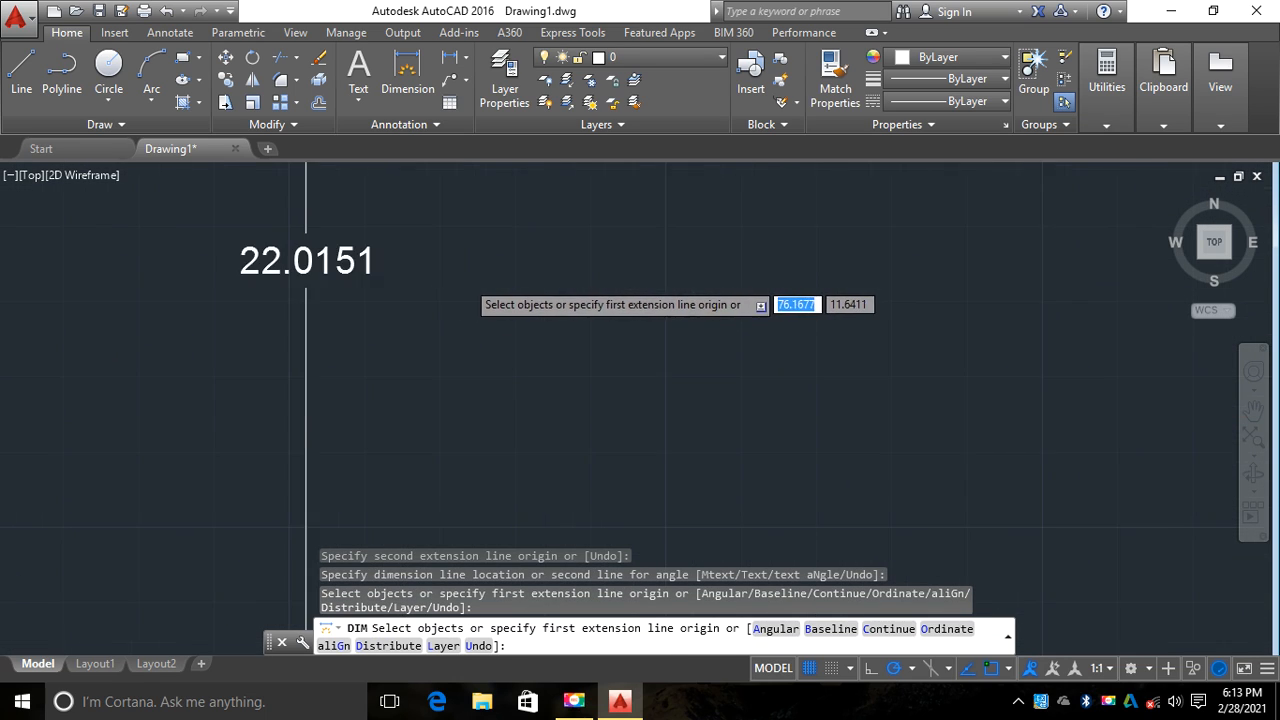
{"action": "scroll", "coordinate": [465, 279], "scroll_direction": "up", "scroll_amount": 1}
{"action": "scroll", "coordinate": [557, 312], "scroll_direction": "down", "scroll_amount": 1}
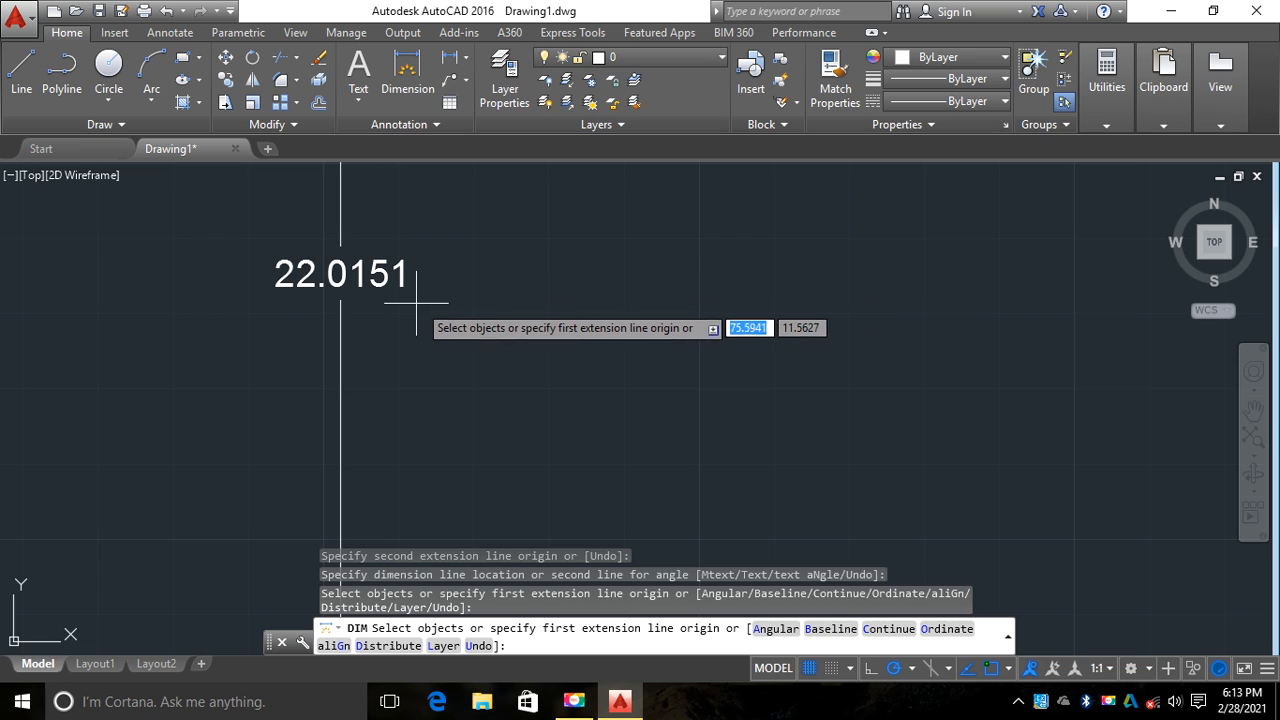
{"action": "type", "text": "c"}
{"action": "key", "text": "Return"}
{"action": "key", "text": "Escape"}
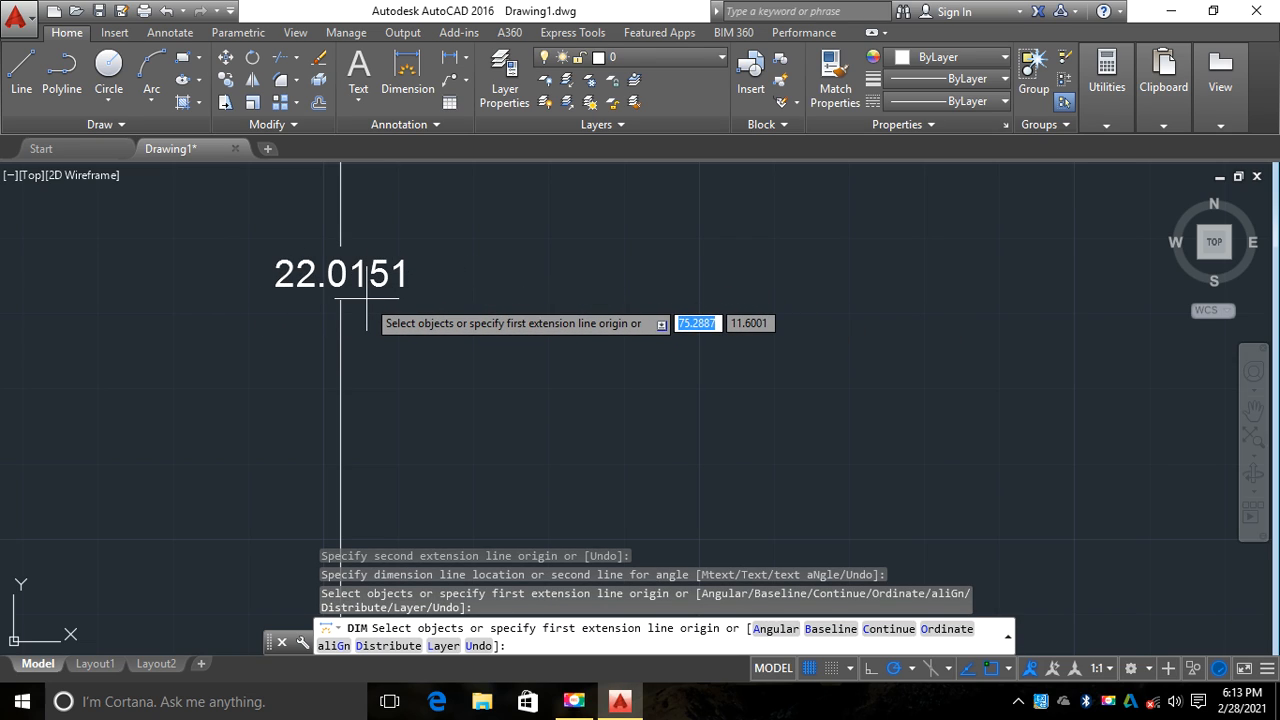
{"action": "type", "text": "c"}
{"action": "key", "text": "Return"}
{"action": "key", "text": "Escape"}
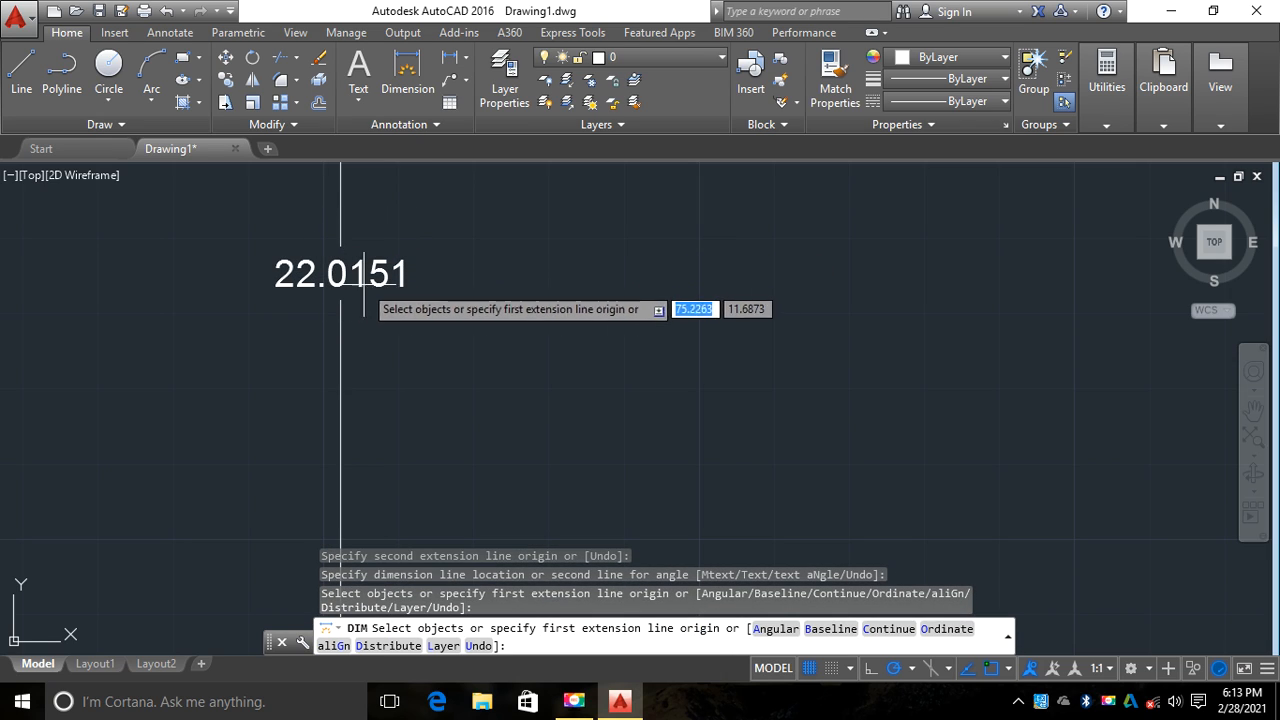
{"action": "type", "text": "c"}
{"action": "key", "text": "Return"}
{"action": "key", "text": "Escape"}
{"action": "type", "text": "c"}
{"action": "key", "text": "Return"}
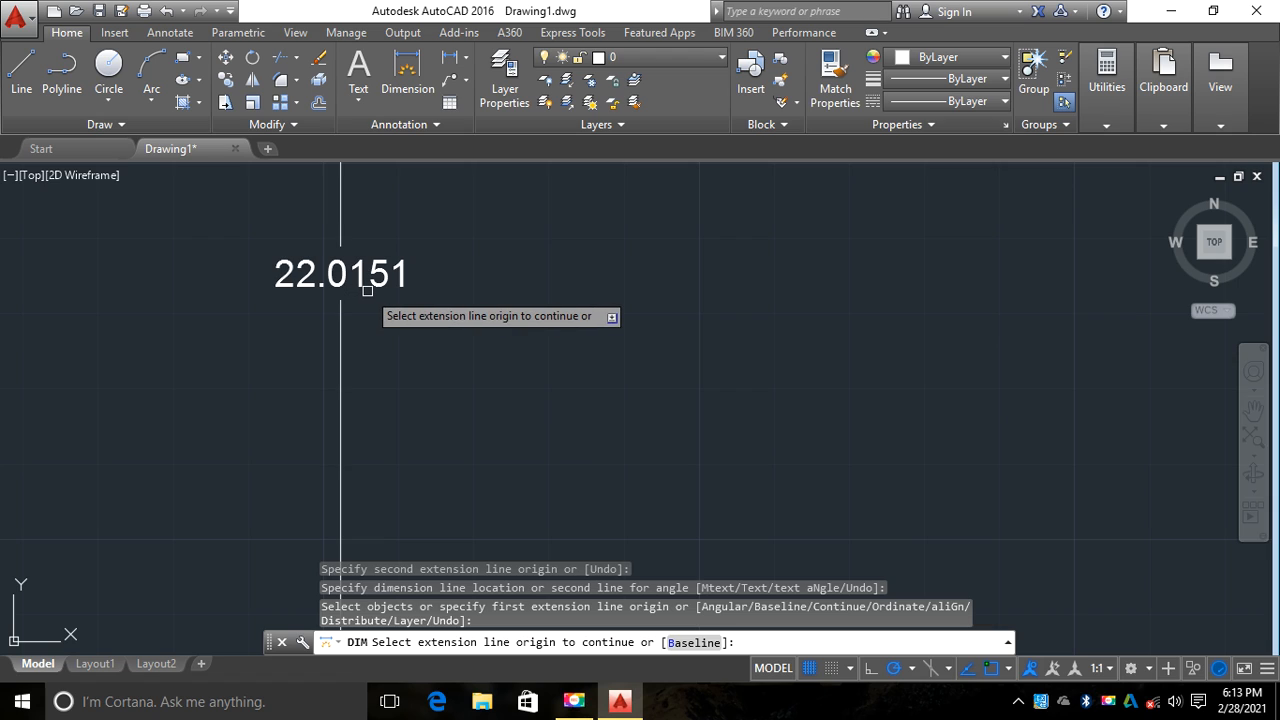
{"action": "scroll", "coordinate": [385, 288], "scroll_direction": "down", "scroll_amount": 6}
{"action": "key", "text": "Escape"}
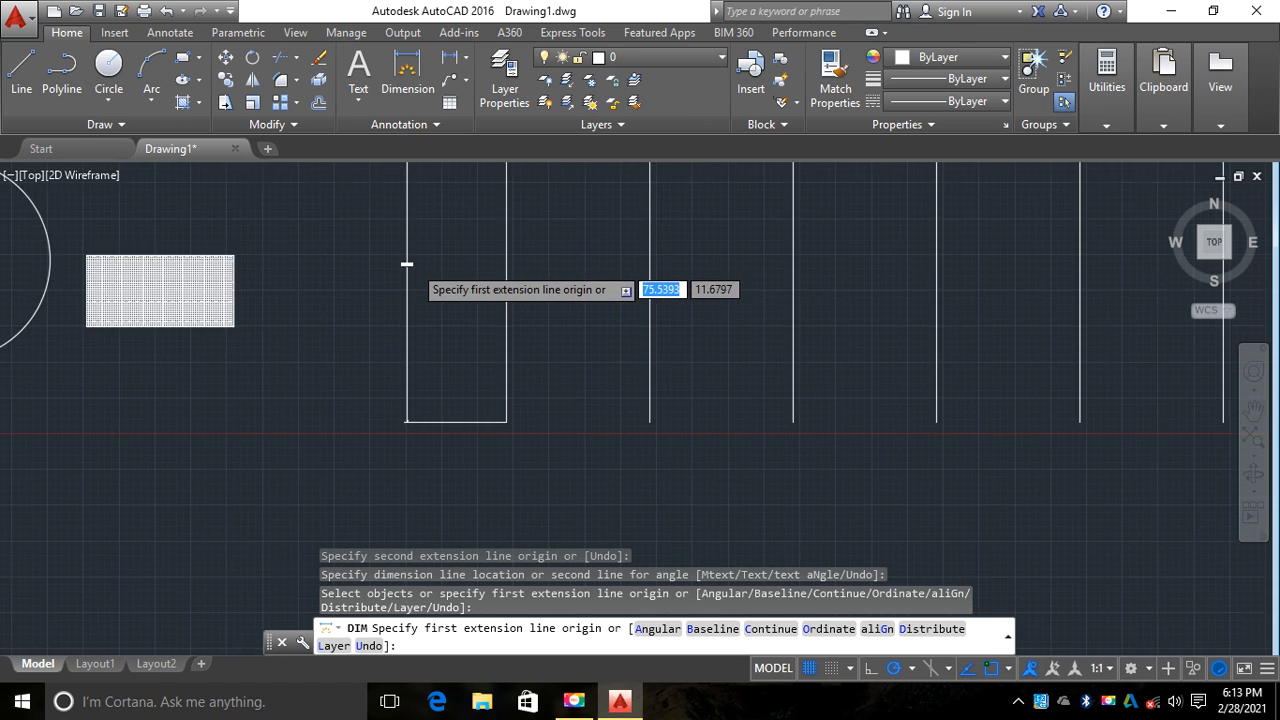
Step: Check how readable the vertical line's dimension text is at close range compared with the view of the whole drawing
{"action": "scroll", "coordinate": [404, 268], "scroll_direction": "up", "scroll_amount": 4}
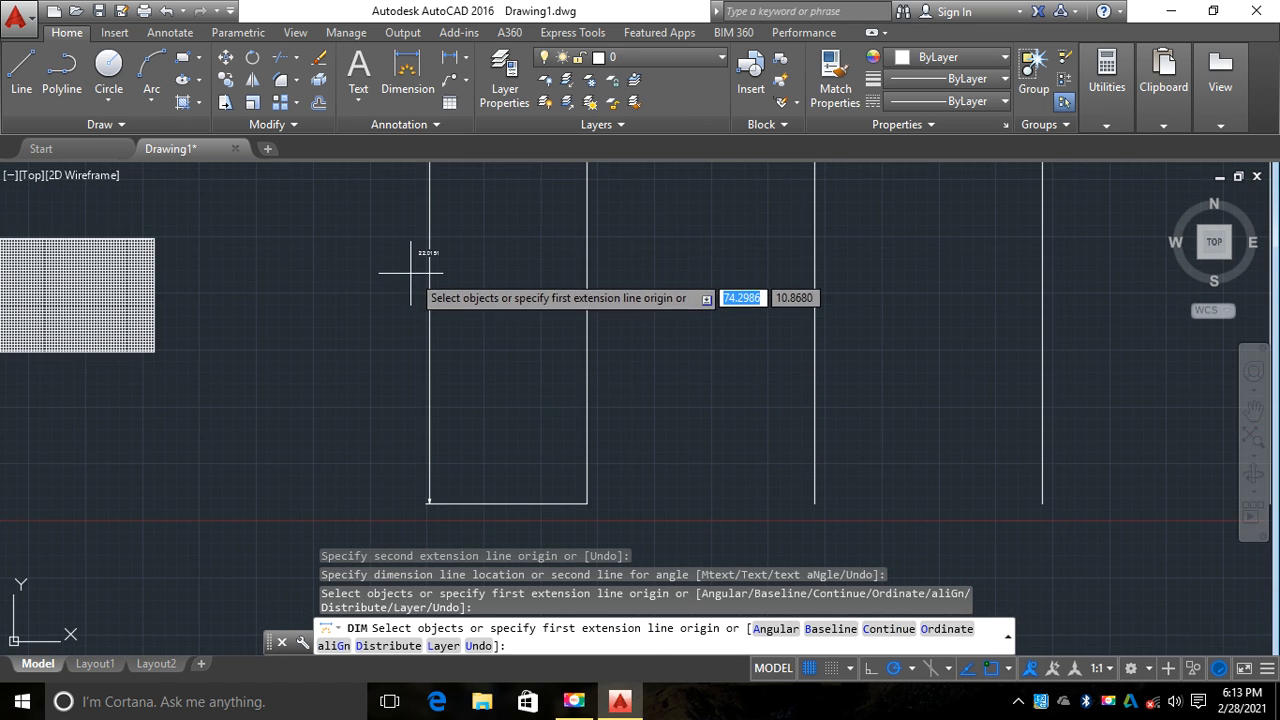
{"action": "scroll", "coordinate": [427, 269], "scroll_direction": "up", "scroll_amount": 5}
{"action": "scroll", "coordinate": [451, 265], "scroll_direction": "down", "scroll_amount": 6}
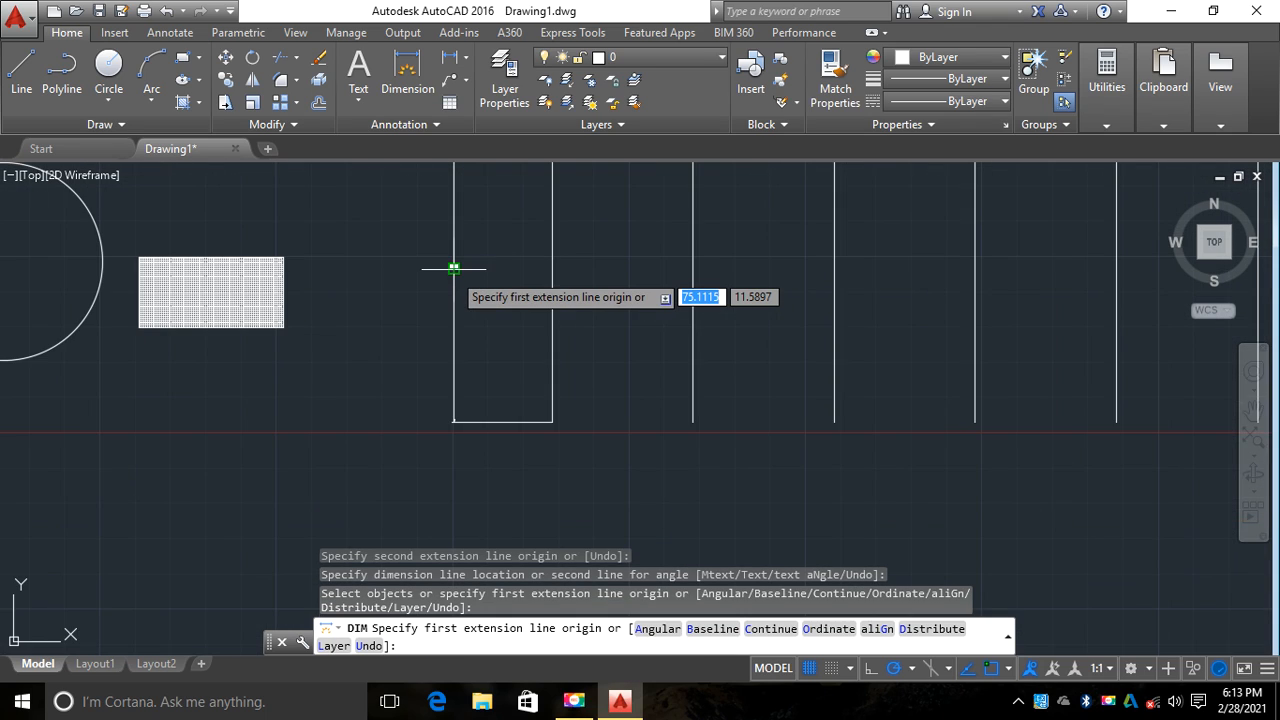
{"action": "scroll", "coordinate": [451, 280], "scroll_direction": "up", "scroll_amount": 4}
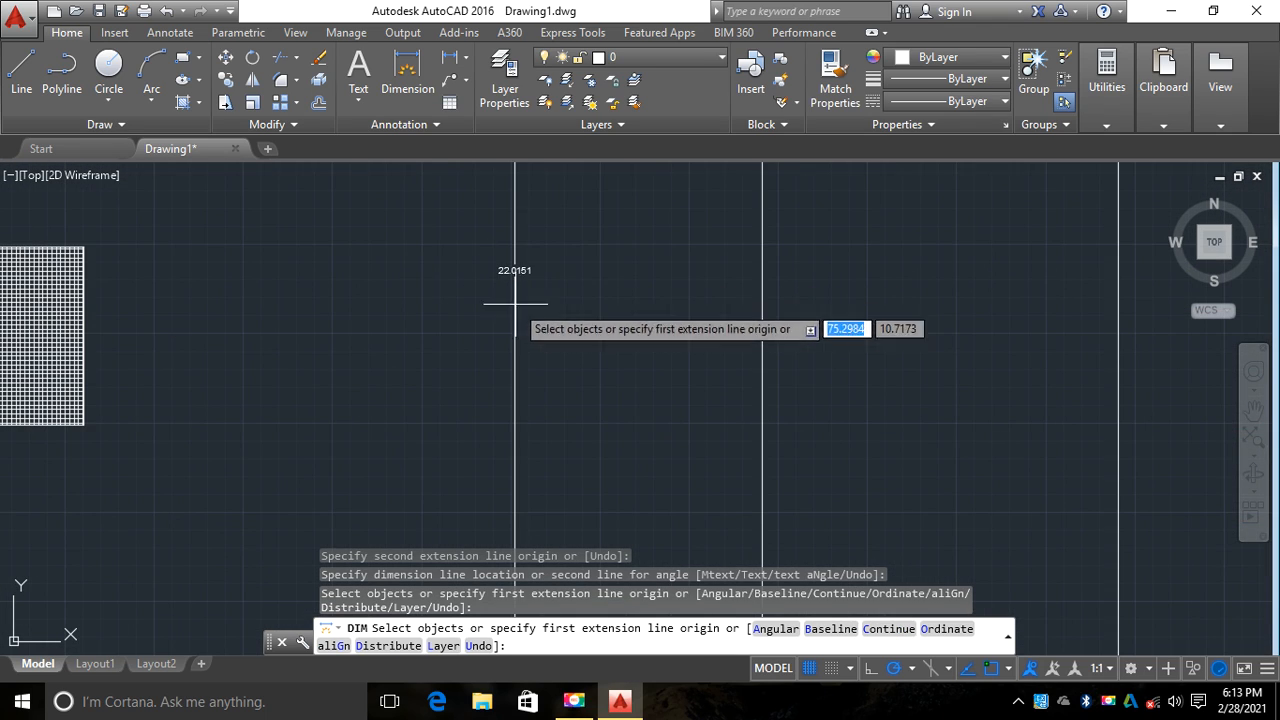
{"action": "scroll", "coordinate": [515, 303], "scroll_direction": "down", "scroll_amount": 5}
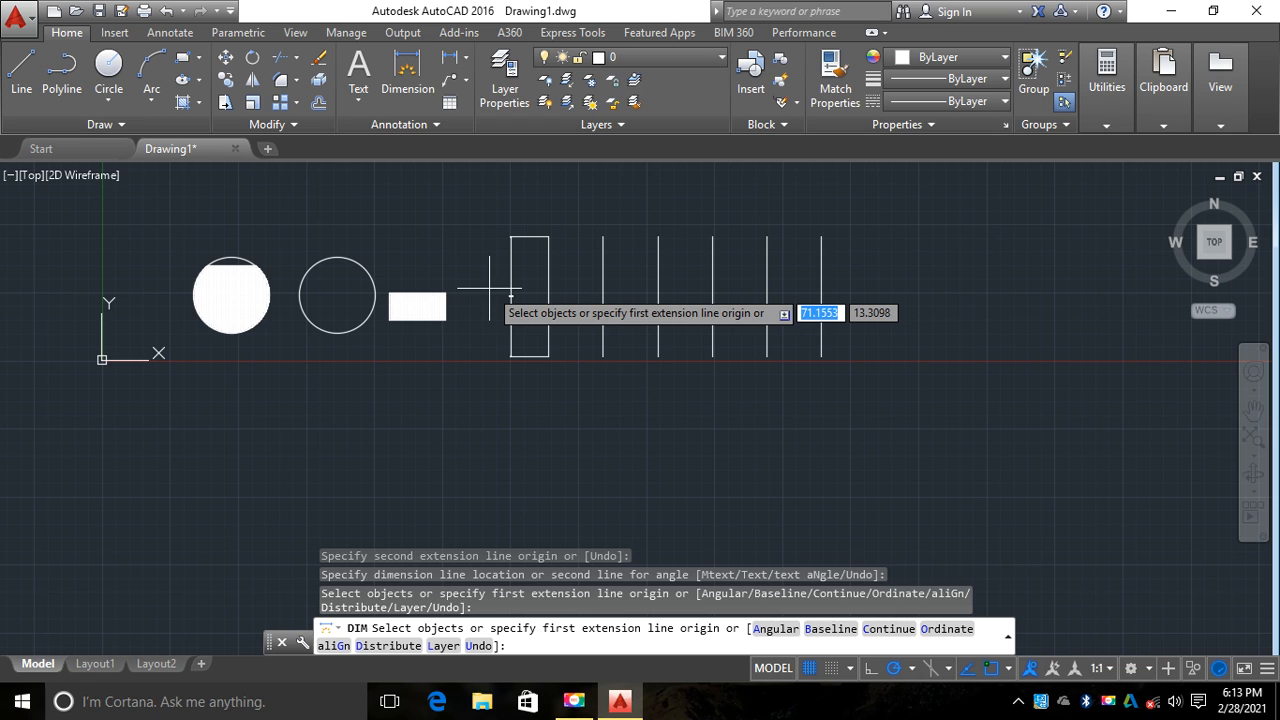
{"action": "scroll", "coordinate": [489, 289], "scroll_direction": "up", "scroll_amount": 5}
{"action": "scroll", "coordinate": [545, 295], "scroll_direction": "up", "scroll_amount": 6}
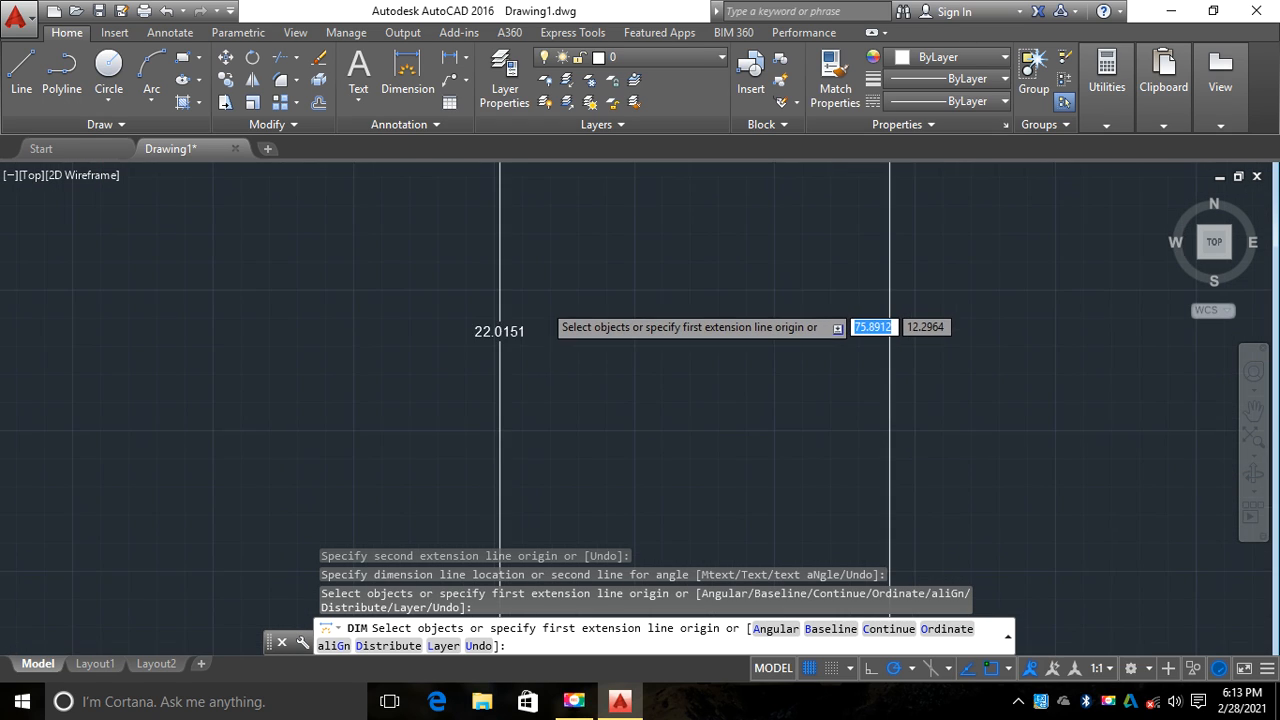
{"action": "scroll", "coordinate": [509, 306], "scroll_direction": "down", "scroll_amount": 8}
{"action": "scroll", "coordinate": [525, 309], "scroll_direction": "up", "scroll_amount": 7}
{"action": "scroll", "coordinate": [556, 313], "scroll_direction": "down", "scroll_amount": 7}
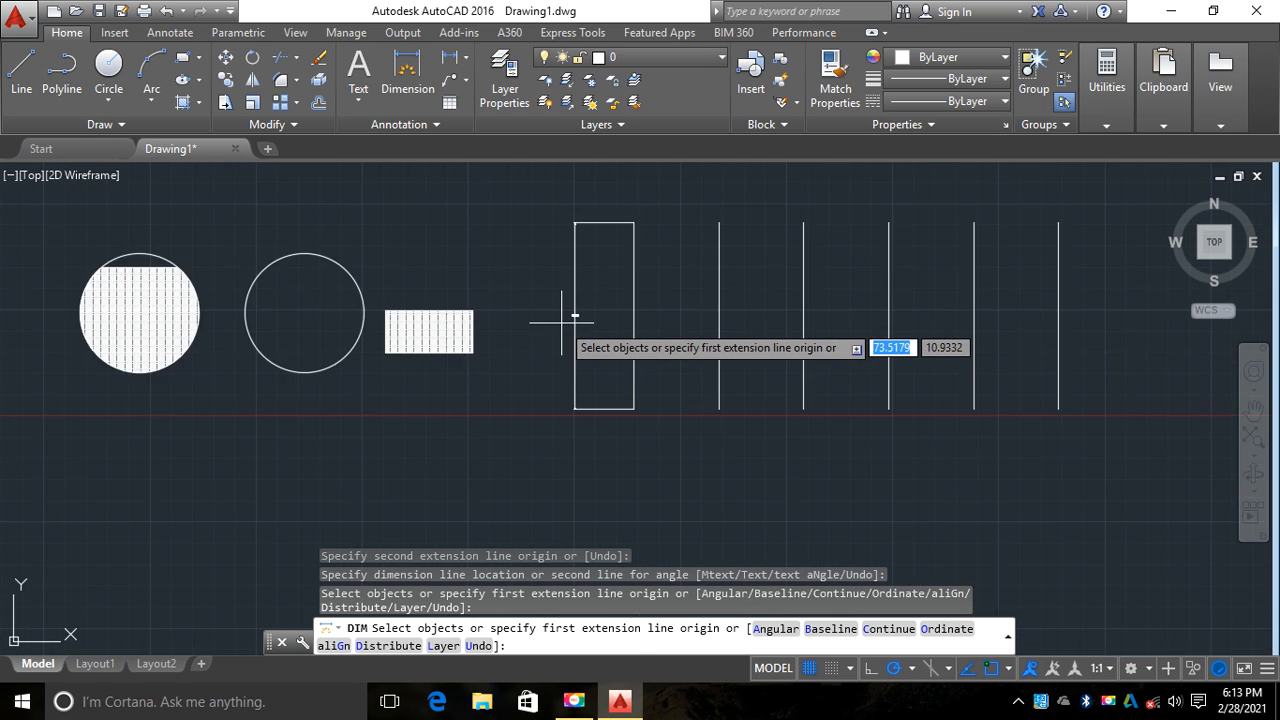
{"action": "scroll", "coordinate": [570, 322], "scroll_direction": "up", "scroll_amount": 9}
{"action": "scroll", "coordinate": [581, 320], "scroll_direction": "up", "scroll_amount": 5}
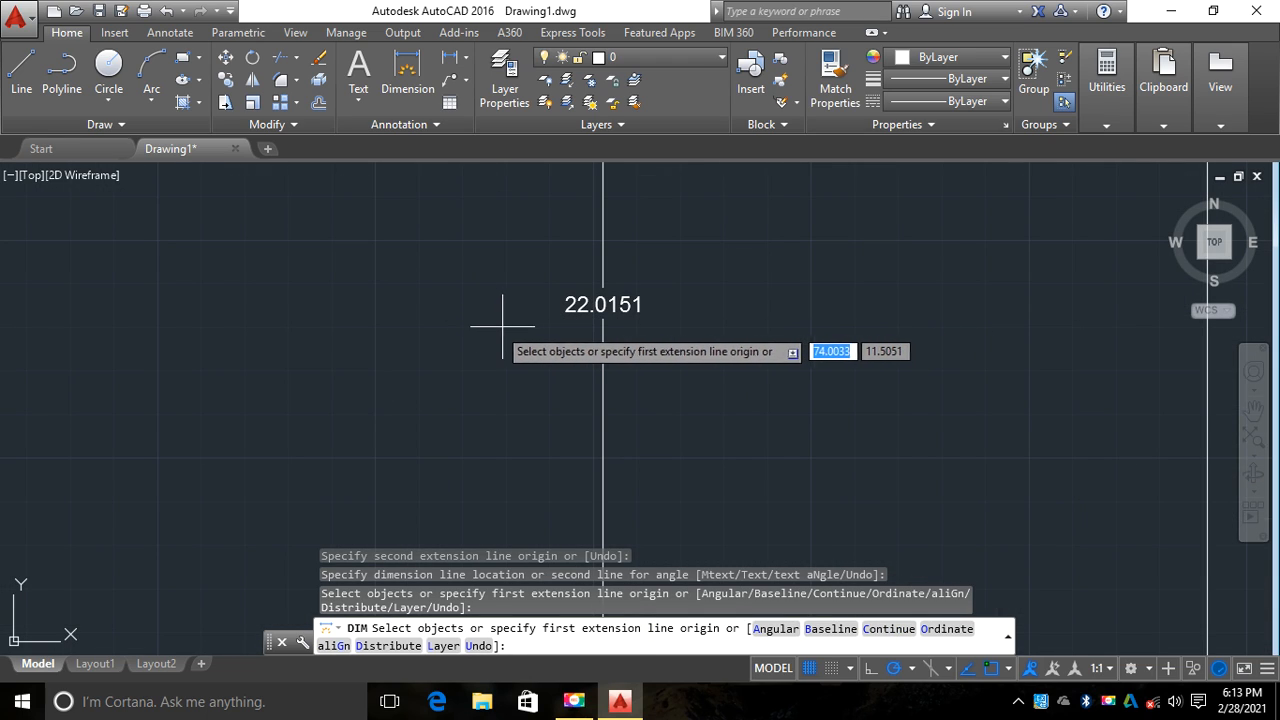
{"action": "scroll", "coordinate": [506, 318], "scroll_direction": "down", "scroll_amount": 4}
{"action": "scroll", "coordinate": [501, 316], "scroll_direction": "up", "scroll_amount": 5}
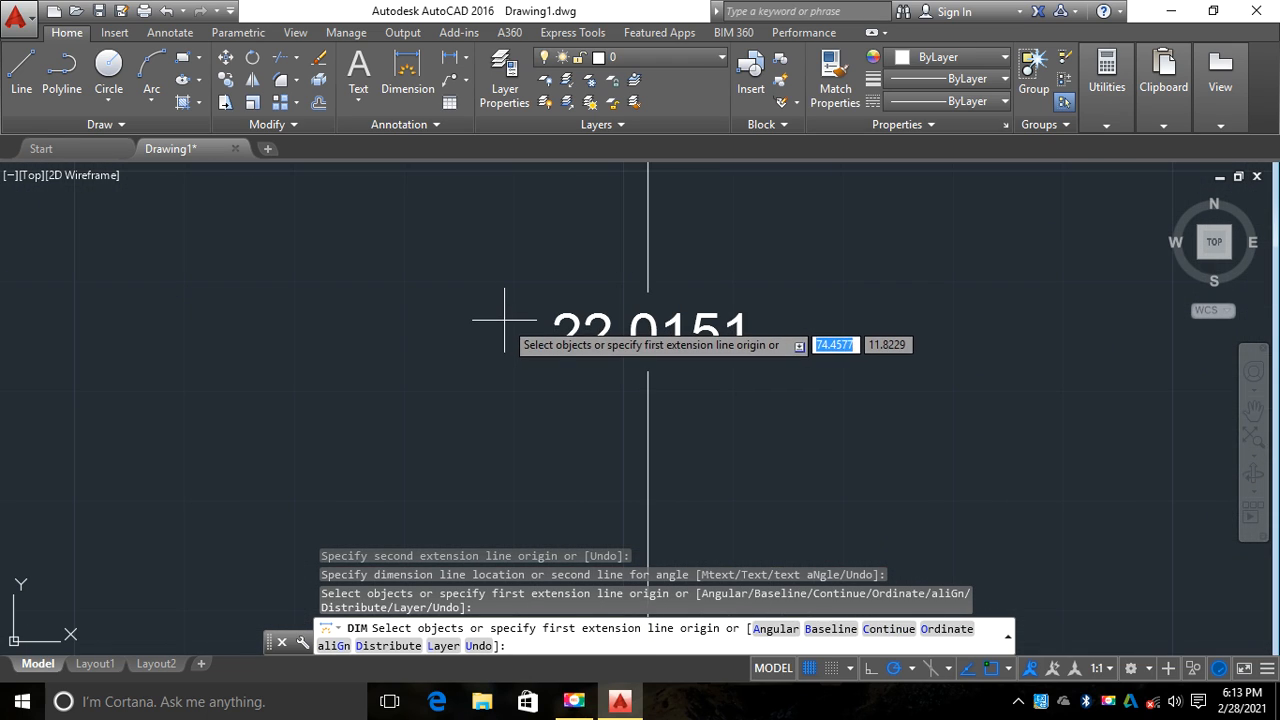
{"action": "scroll", "coordinate": [500, 330], "scroll_direction": "down", "scroll_amount": 4}
{"action": "scroll", "coordinate": [480, 345], "scroll_direction": "up", "scroll_amount": 4}
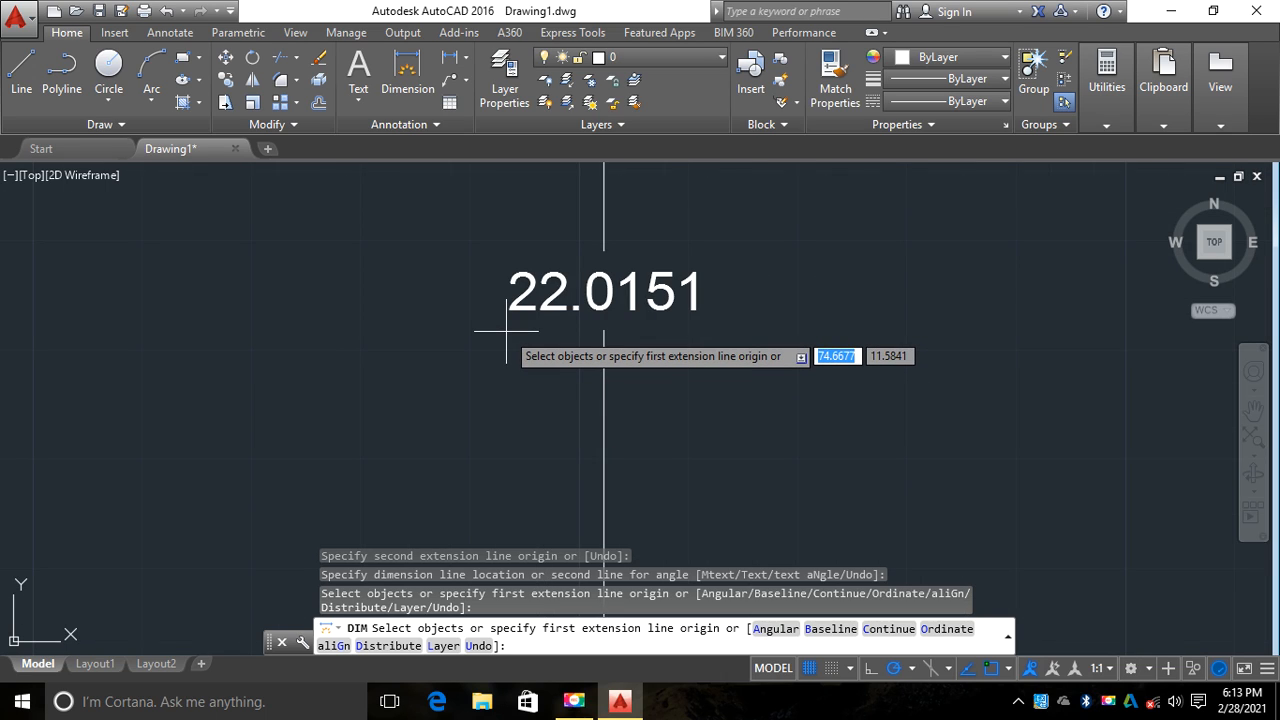
{"action": "scroll", "coordinate": [506, 331], "scroll_direction": "down", "scroll_amount": 1}
{"action": "scroll", "coordinate": [529, 320], "scroll_direction": "up", "scroll_amount": 3}
{"action": "scroll", "coordinate": [535, 321], "scroll_direction": "down", "scroll_amount": 5}
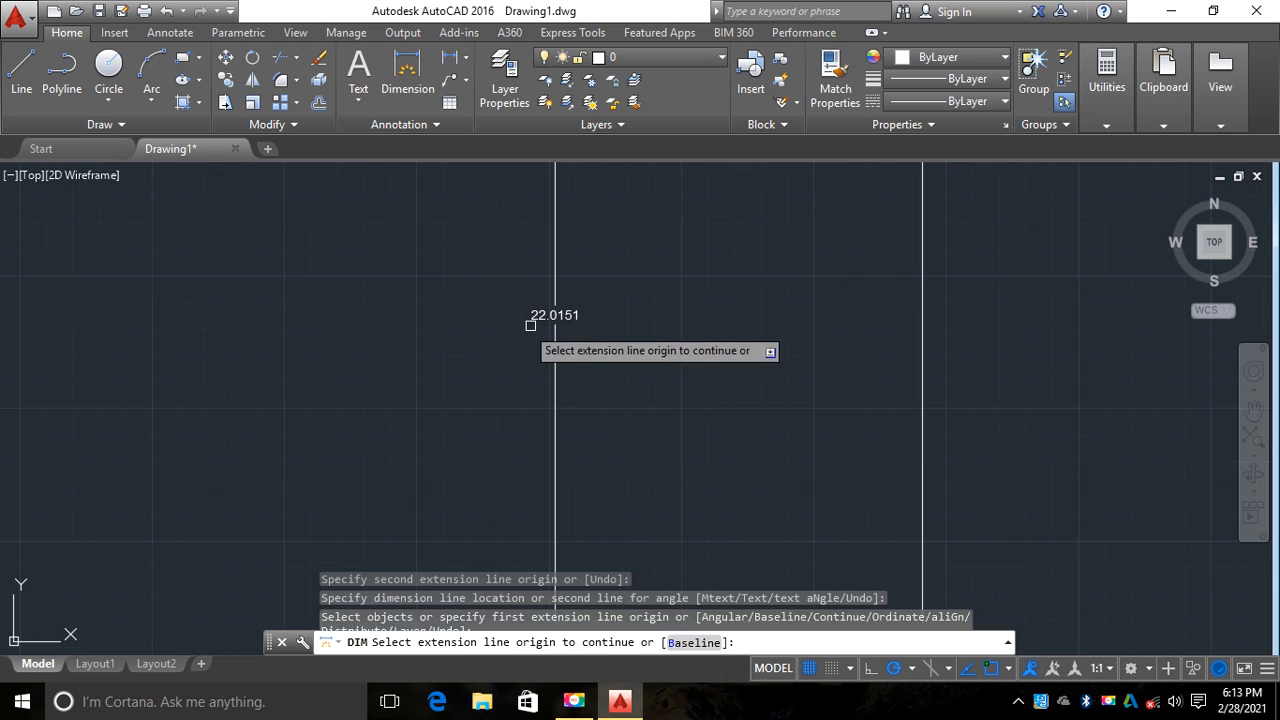
{"action": "key", "text": "Return"}
{"action": "scroll", "coordinate": [495, 312], "scroll_direction": "up", "scroll_amount": 2}
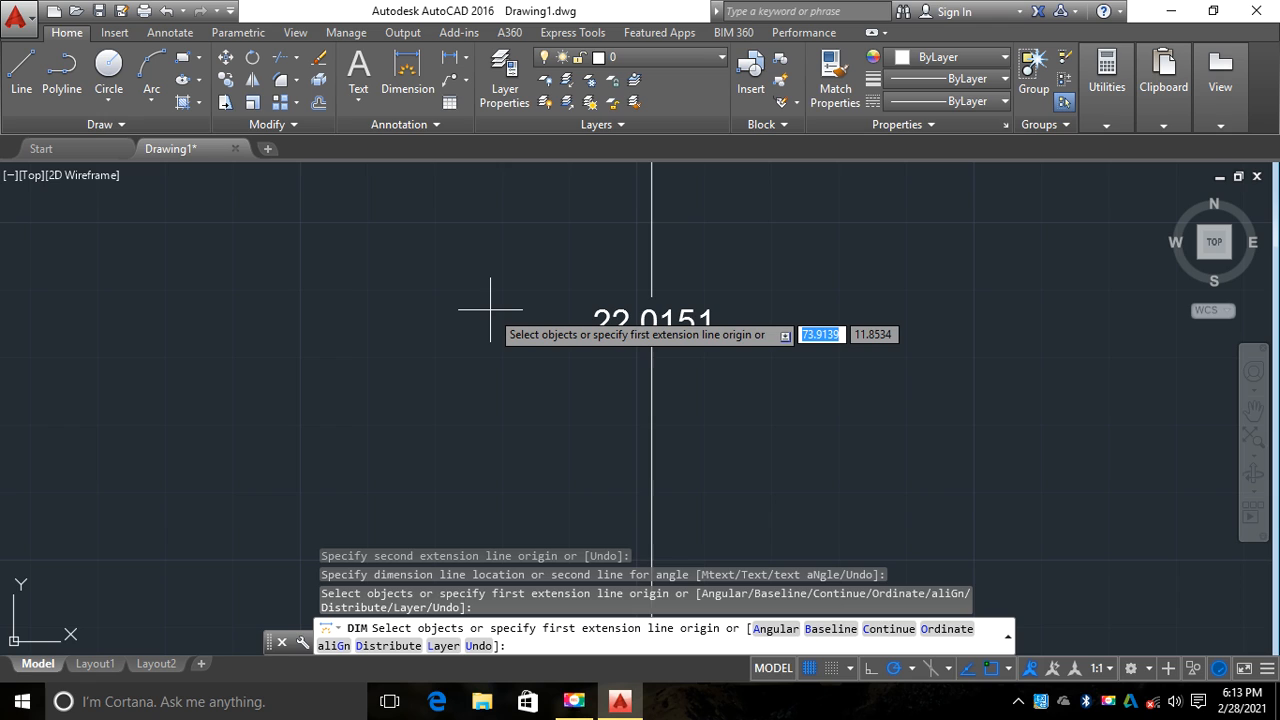
{"action": "scroll", "coordinate": [490, 310], "scroll_direction": "down", "scroll_amount": 5}
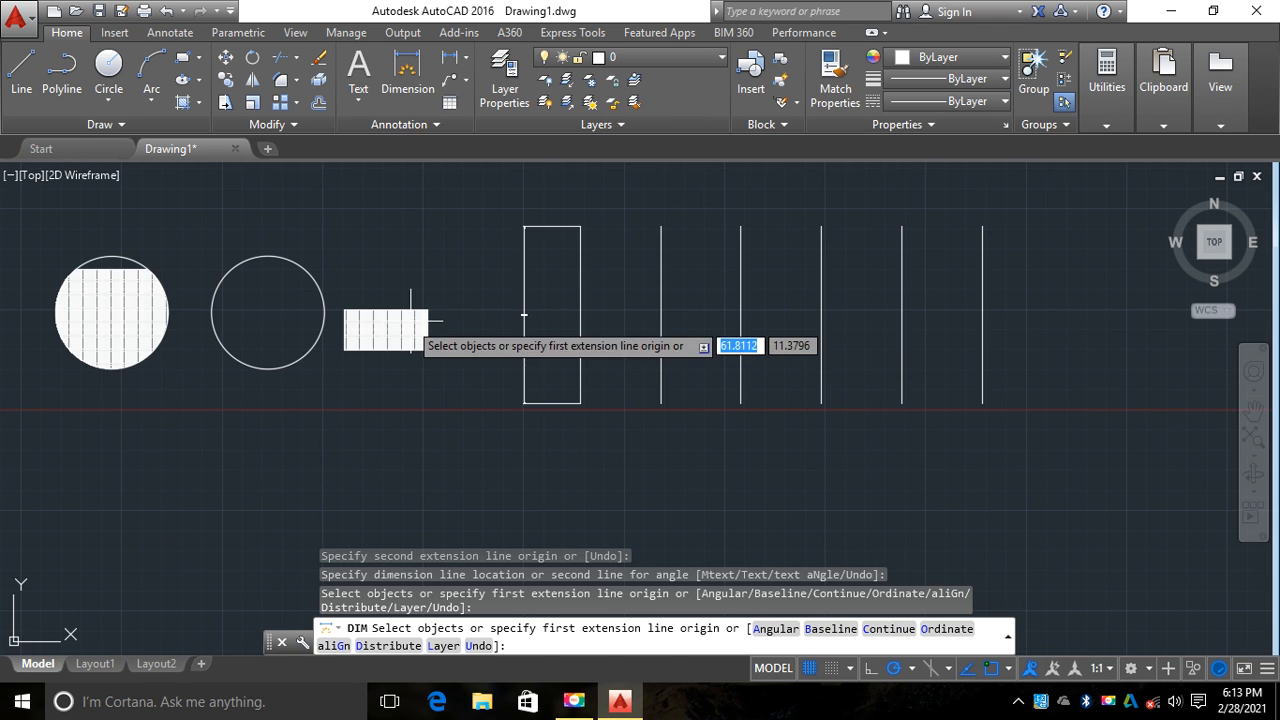
{"action": "scroll", "coordinate": [461, 322], "scroll_direction": "up", "scroll_amount": 4}
{"action": "scroll", "coordinate": [629, 302], "scroll_direction": "down", "scroll_amount": 6}
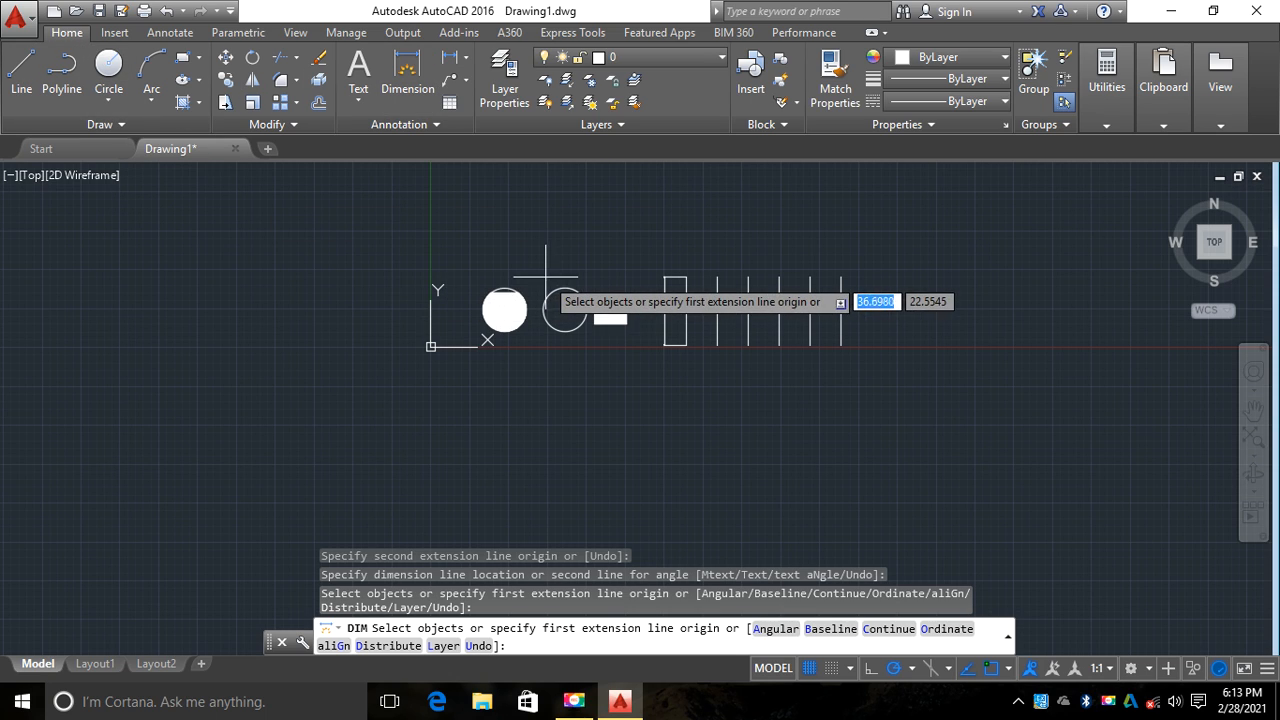
{"action": "scroll", "coordinate": [547, 280], "scroll_direction": "up", "scroll_amount": 2}
{"action": "scroll", "coordinate": [545, 278], "scroll_direction": "up", "scroll_amount": 4}
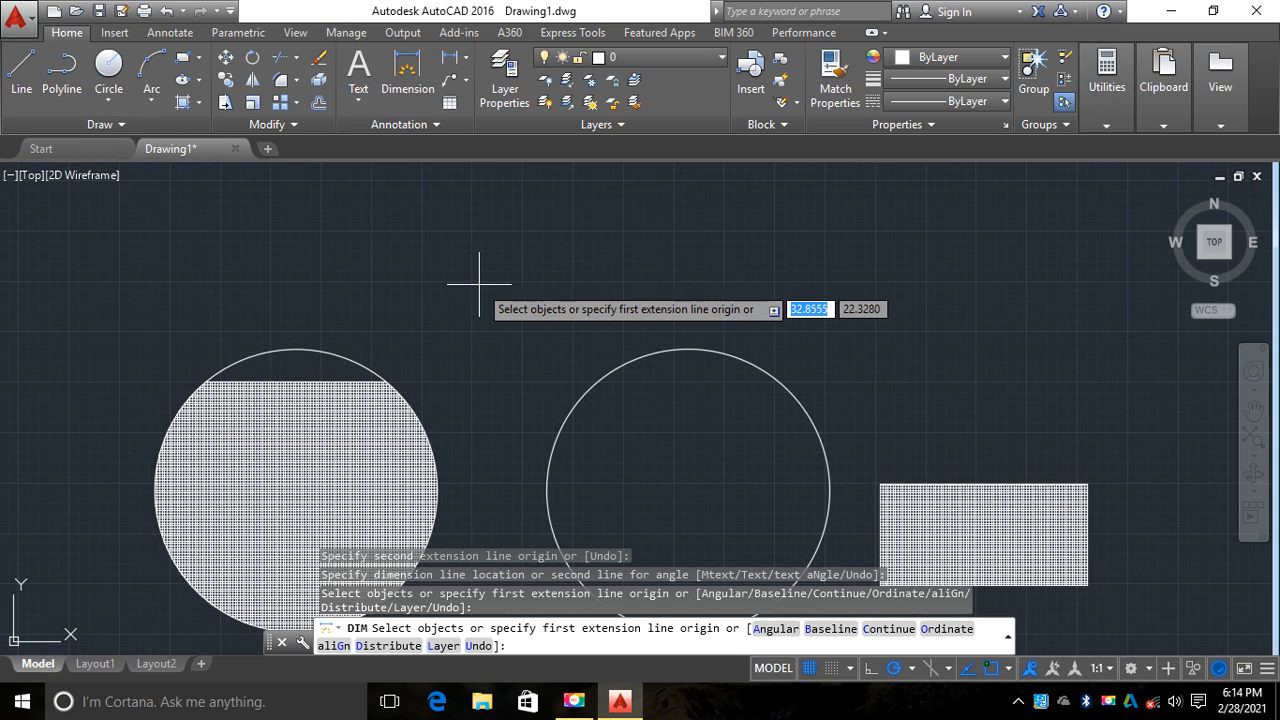
{"action": "scroll", "coordinate": [469, 271], "scroll_direction": "up", "scroll_amount": 2}
{"action": "scroll", "coordinate": [500, 275], "scroll_direction": "down", "scroll_amount": 6}
{"action": "scroll", "coordinate": [505, 265], "scroll_direction": "up", "scroll_amount": 5}
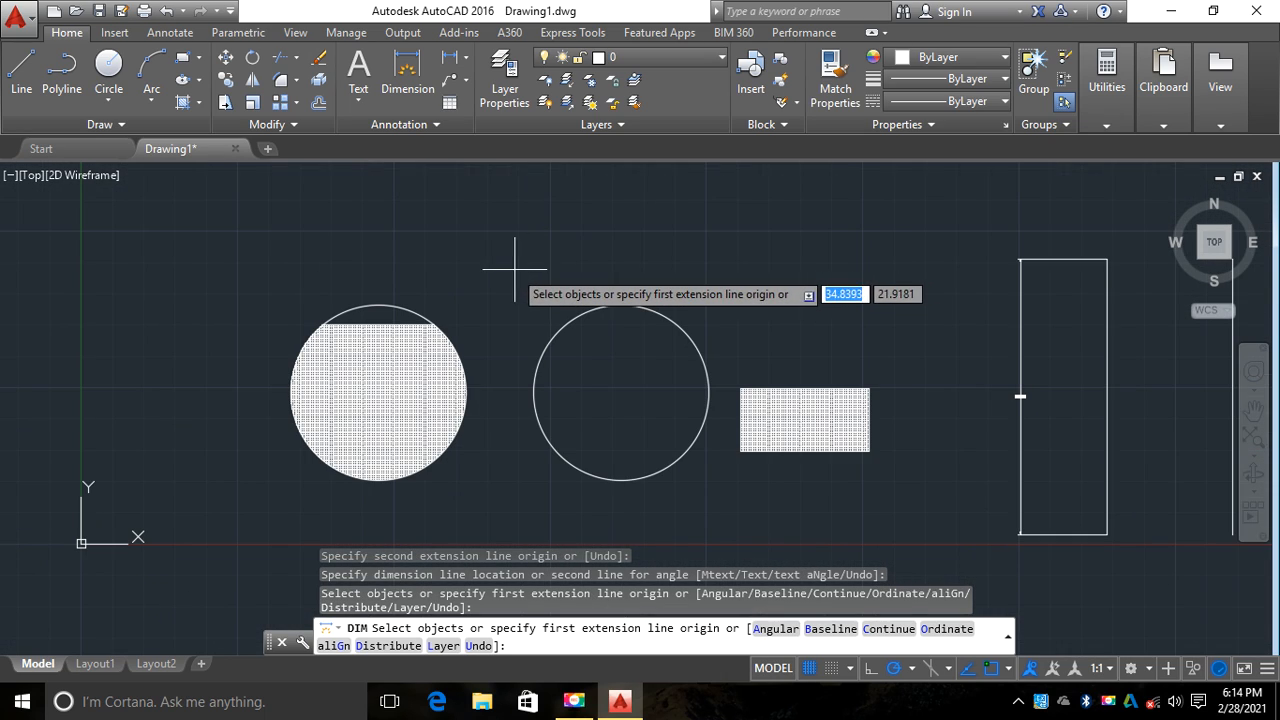
{"action": "scroll", "coordinate": [499, 256], "scroll_direction": "down", "scroll_amount": 3}
{"action": "scroll", "coordinate": [500, 257], "scroll_direction": "up", "scroll_amount": 3}
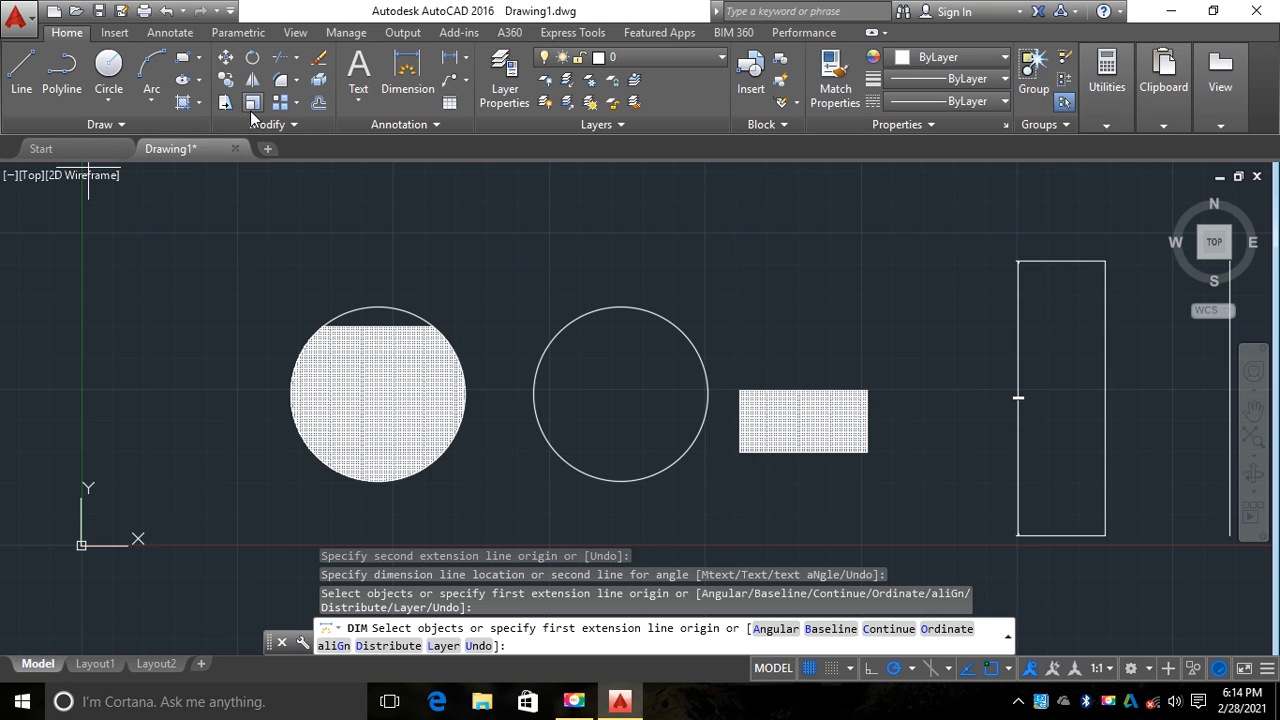
{"action": "scroll", "coordinate": [540, 240], "scroll_direction": "down", "scroll_amount": 3}
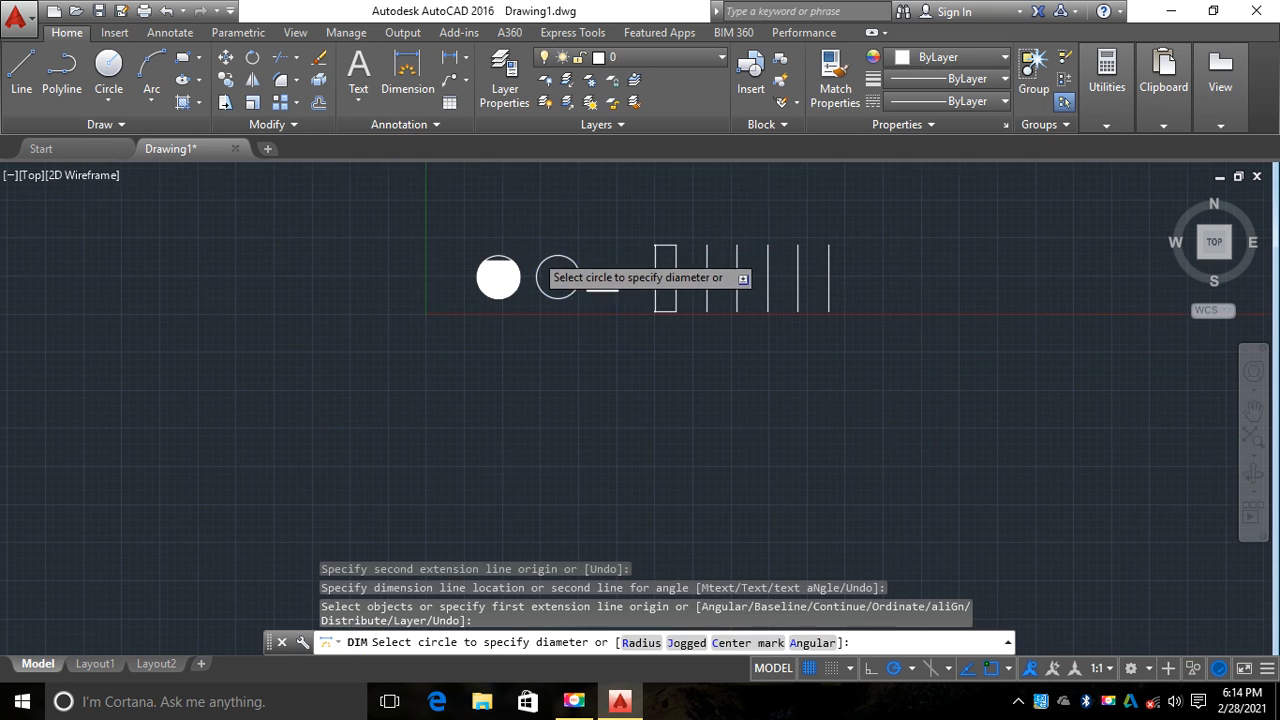
{"action": "scroll", "coordinate": [514, 243], "scroll_direction": "up", "scroll_amount": 5}
{"action": "scroll", "coordinate": [474, 218], "scroll_direction": "down", "scroll_amount": 3}
{"action": "scroll", "coordinate": [474, 218], "scroll_direction": "up", "scroll_amount": 4}
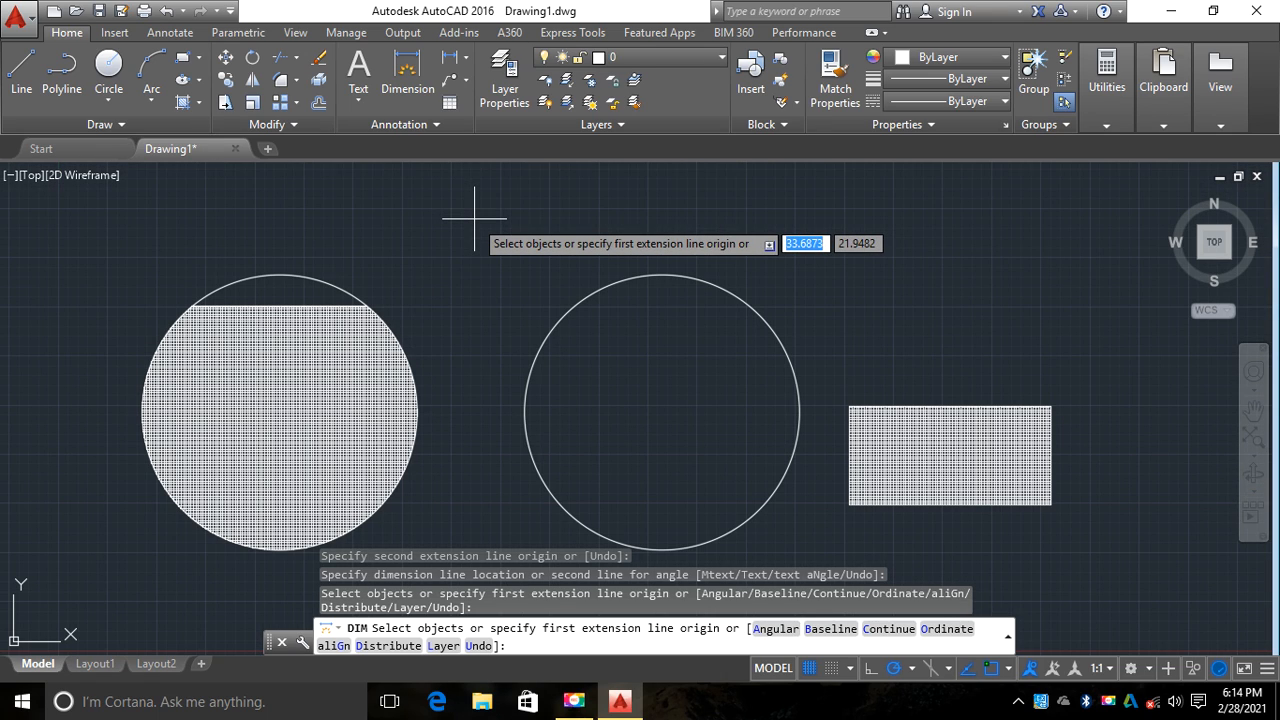
{"action": "scroll", "coordinate": [474, 218], "scroll_direction": "down", "scroll_amount": 4}
{"action": "scroll", "coordinate": [470, 208], "scroll_direction": "up", "scroll_amount": 2}
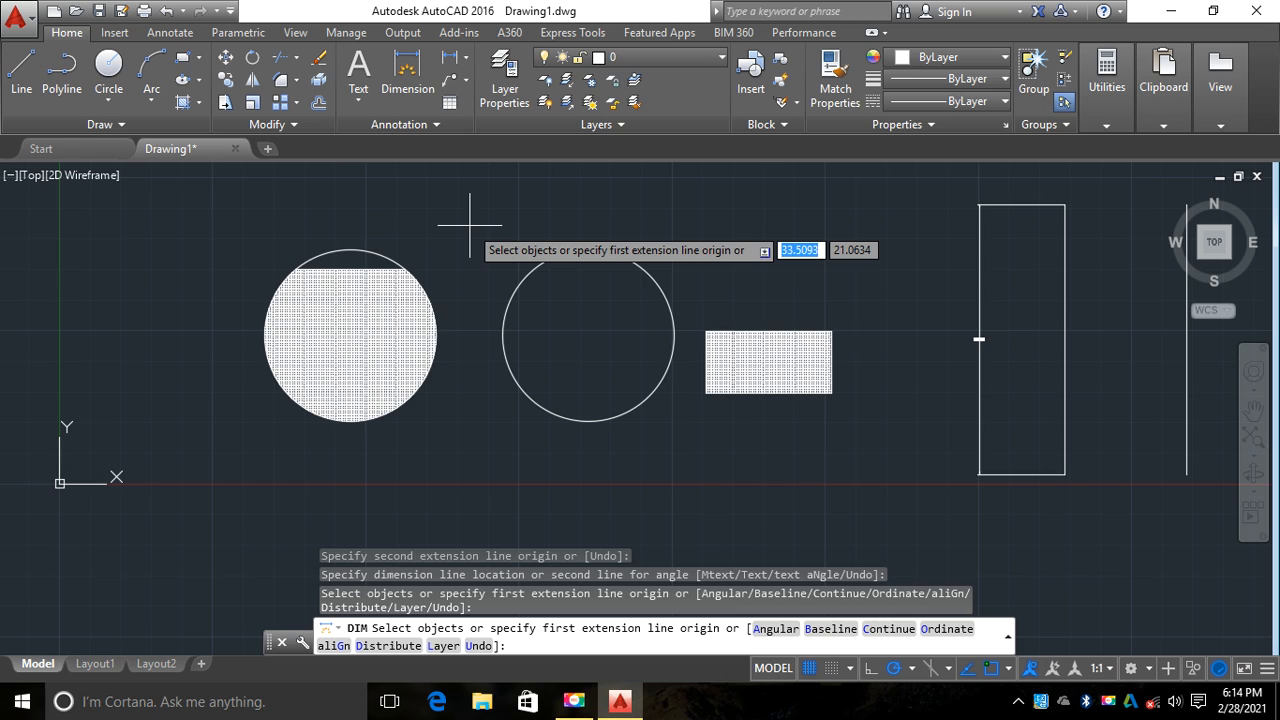
{"action": "scroll", "coordinate": [470, 225], "scroll_direction": "down", "scroll_amount": 5}
{"action": "scroll", "coordinate": [466, 229], "scroll_direction": "up", "scroll_amount": 7}
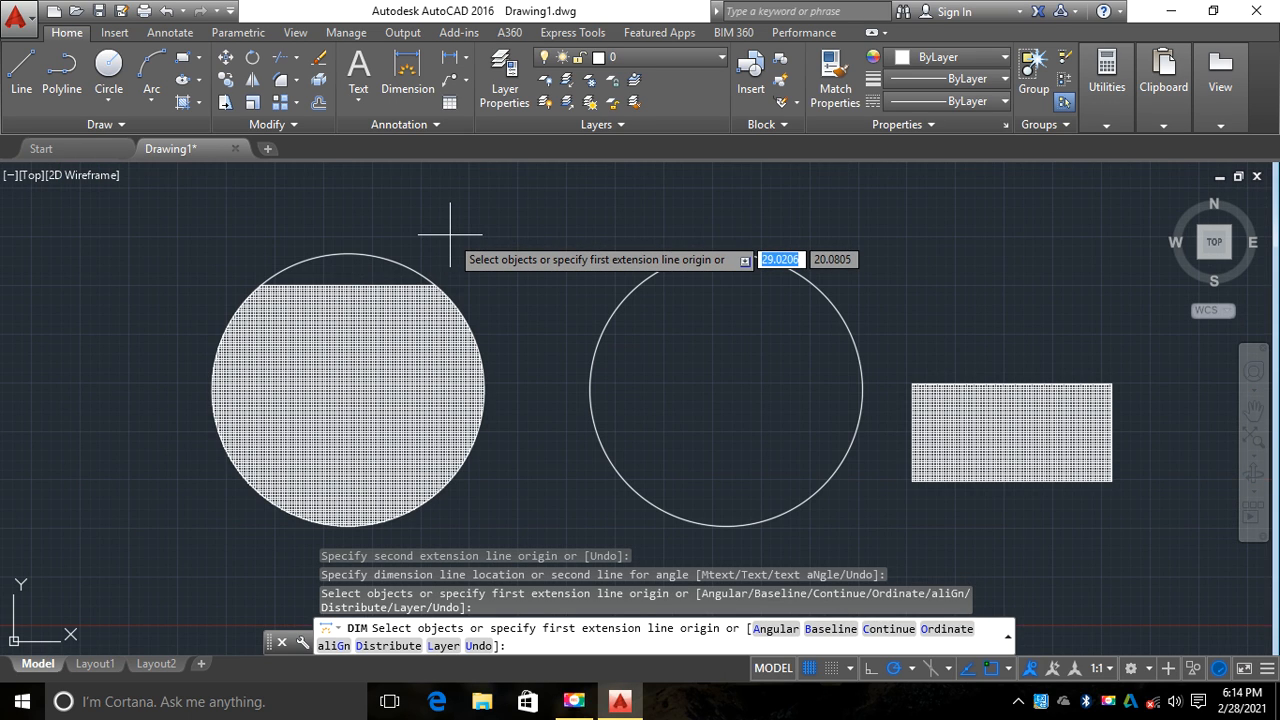
{"action": "scroll", "coordinate": [505, 226], "scroll_direction": "down", "scroll_amount": 4}
{"action": "scroll", "coordinate": [495, 230], "scroll_direction": "up", "scroll_amount": 6}
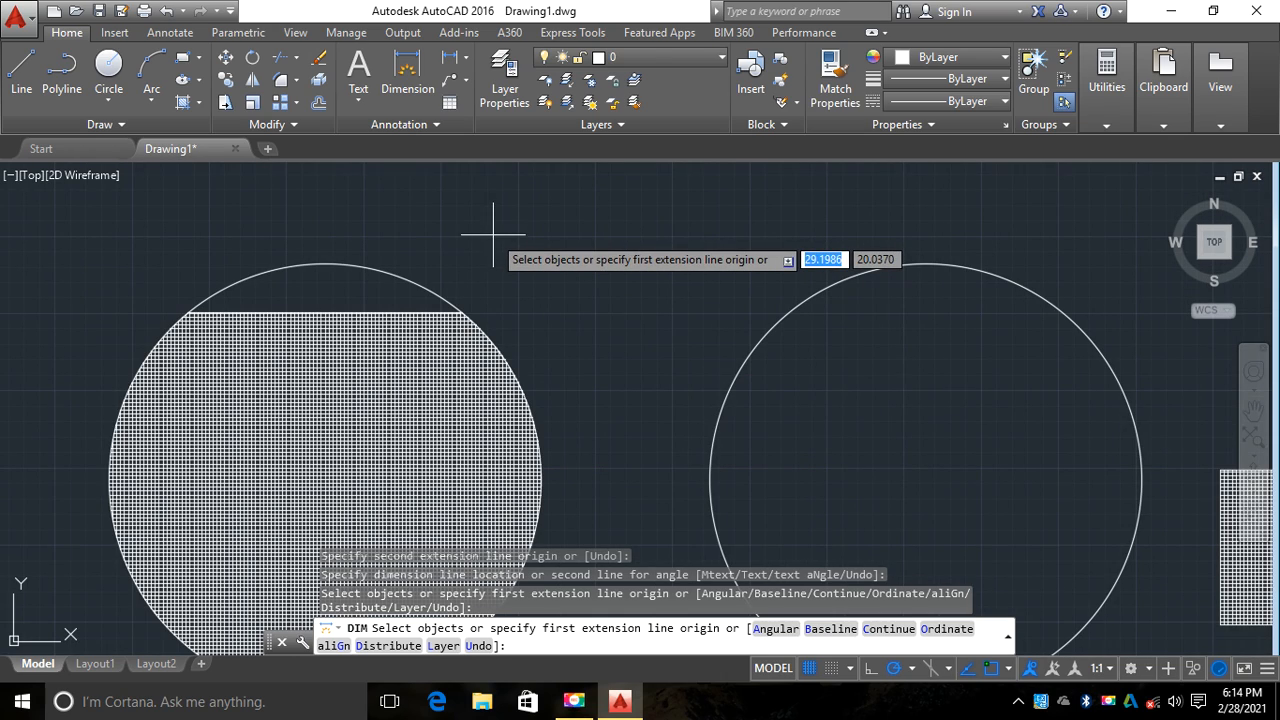
{"action": "scroll", "coordinate": [495, 228], "scroll_direction": "down", "scroll_amount": 3}
{"action": "scroll", "coordinate": [503, 223], "scroll_direction": "up", "scroll_amount": 3}
{"action": "scroll", "coordinate": [540, 250], "scroll_direction": "down", "scroll_amount": 3}
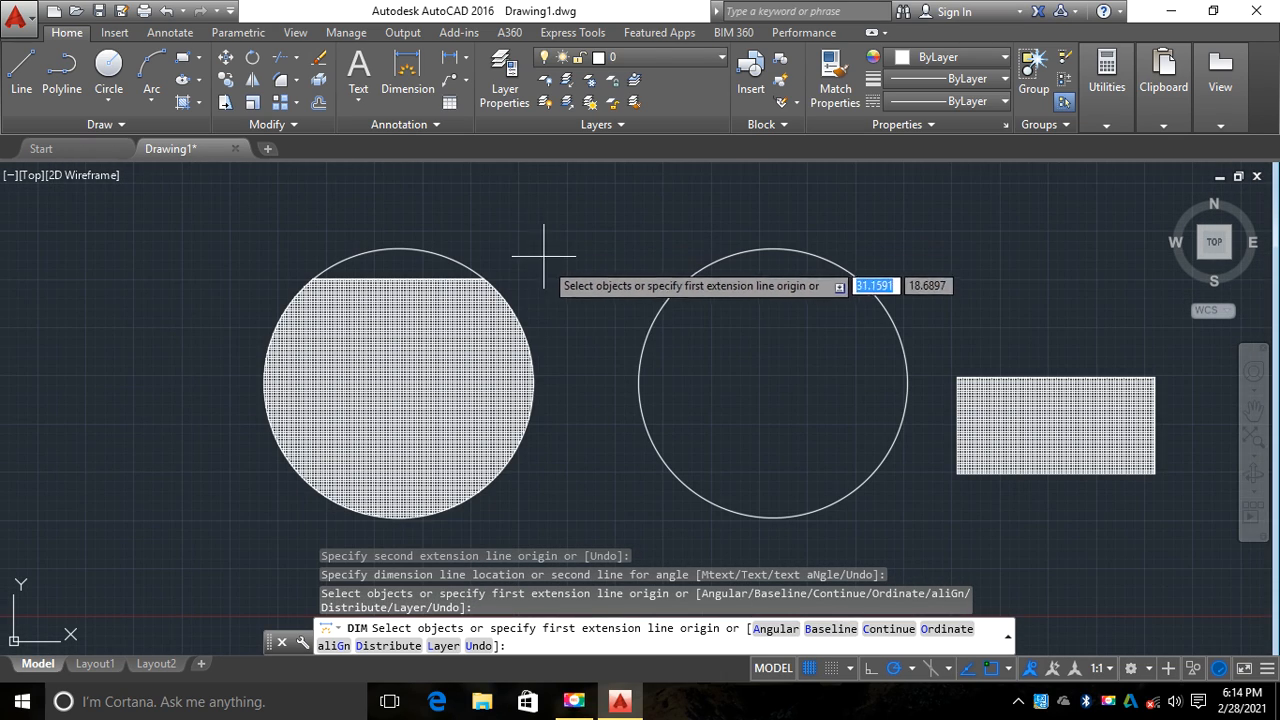
{"action": "scroll", "coordinate": [530, 262], "scroll_direction": "down", "scroll_amount": 1}
{"action": "scroll", "coordinate": [560, 380], "scroll_direction": "up", "scroll_amount": 3}
{"action": "scroll", "coordinate": [565, 345], "scroll_direction": "down", "scroll_amount": 2}
{"action": "scroll", "coordinate": [540, 300], "scroll_direction": "up", "scroll_amount": 2}
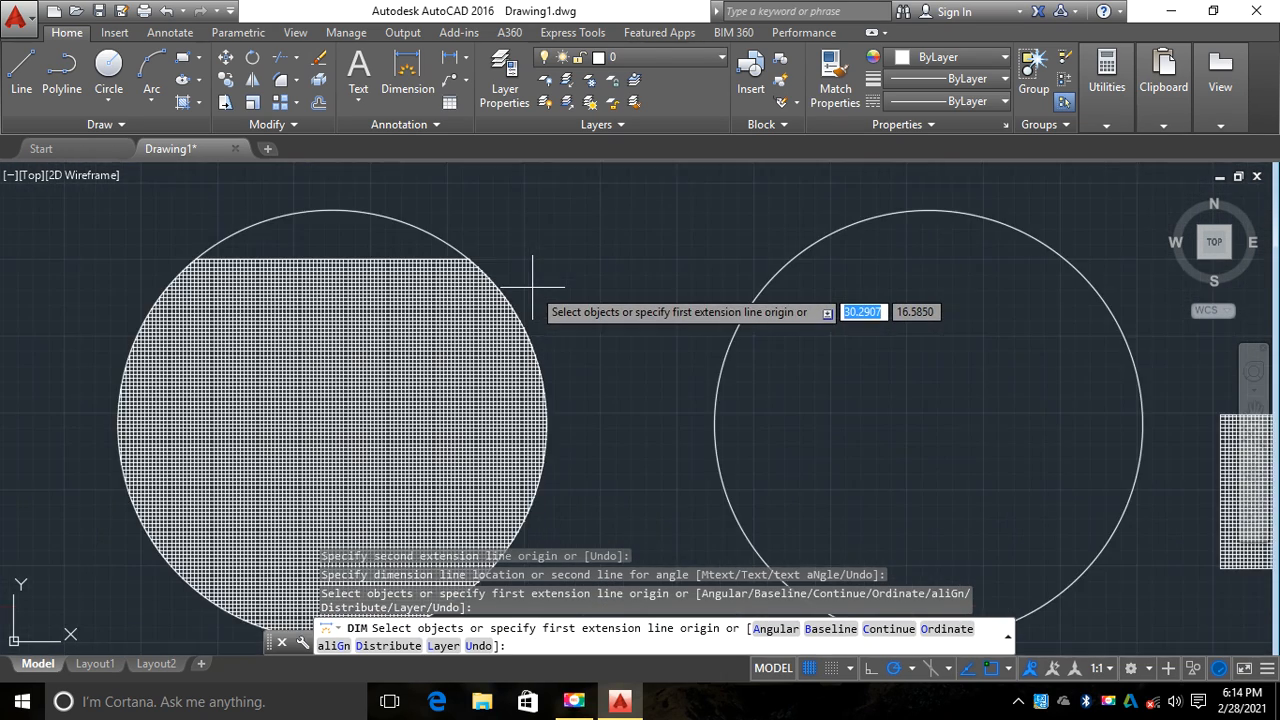
{"action": "scroll", "coordinate": [520, 262], "scroll_direction": "up", "scroll_amount": 3}
{"action": "scroll", "coordinate": [531, 289], "scroll_direction": "down", "scroll_amount": 5}
{"action": "scroll", "coordinate": [540, 290], "scroll_direction": "up", "scroll_amount": 2}
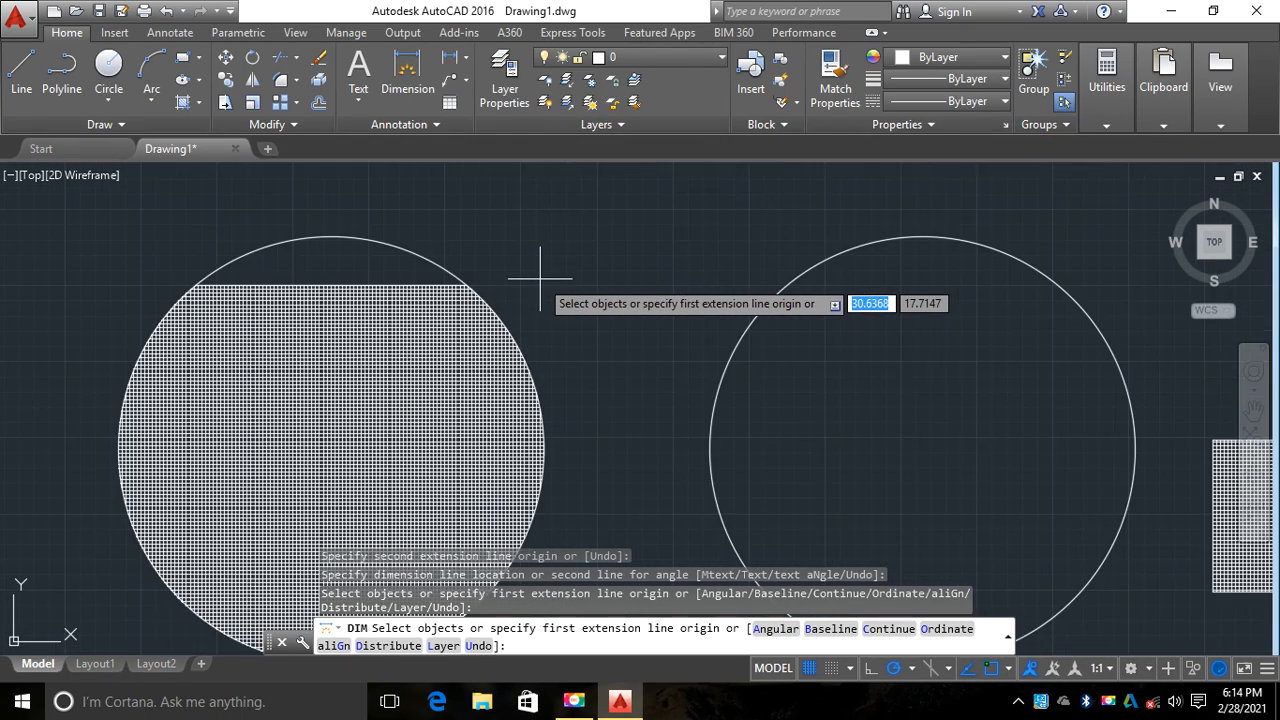
{"action": "scroll", "coordinate": [545, 280], "scroll_direction": "up", "scroll_amount": 3}
{"action": "scroll", "coordinate": [529, 272], "scroll_direction": "down", "scroll_amount": 3}
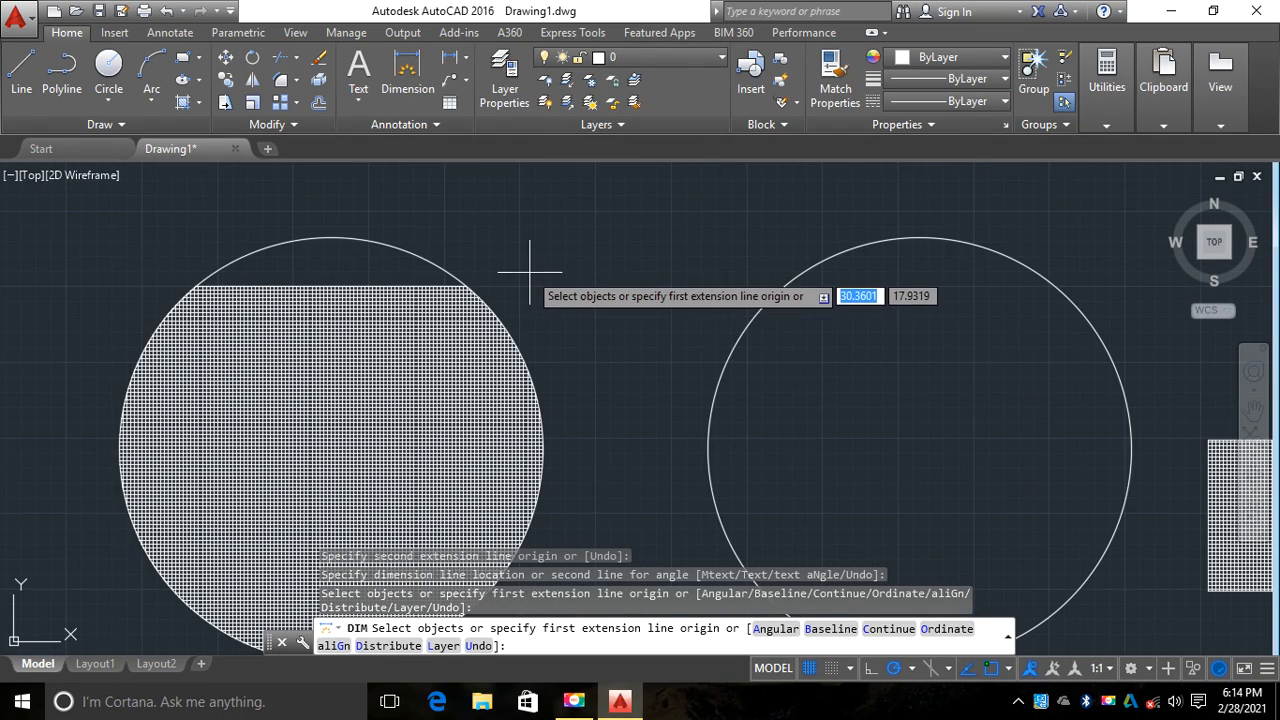
{"action": "scroll", "coordinate": [530, 270], "scroll_direction": "up", "scroll_amount": 3}
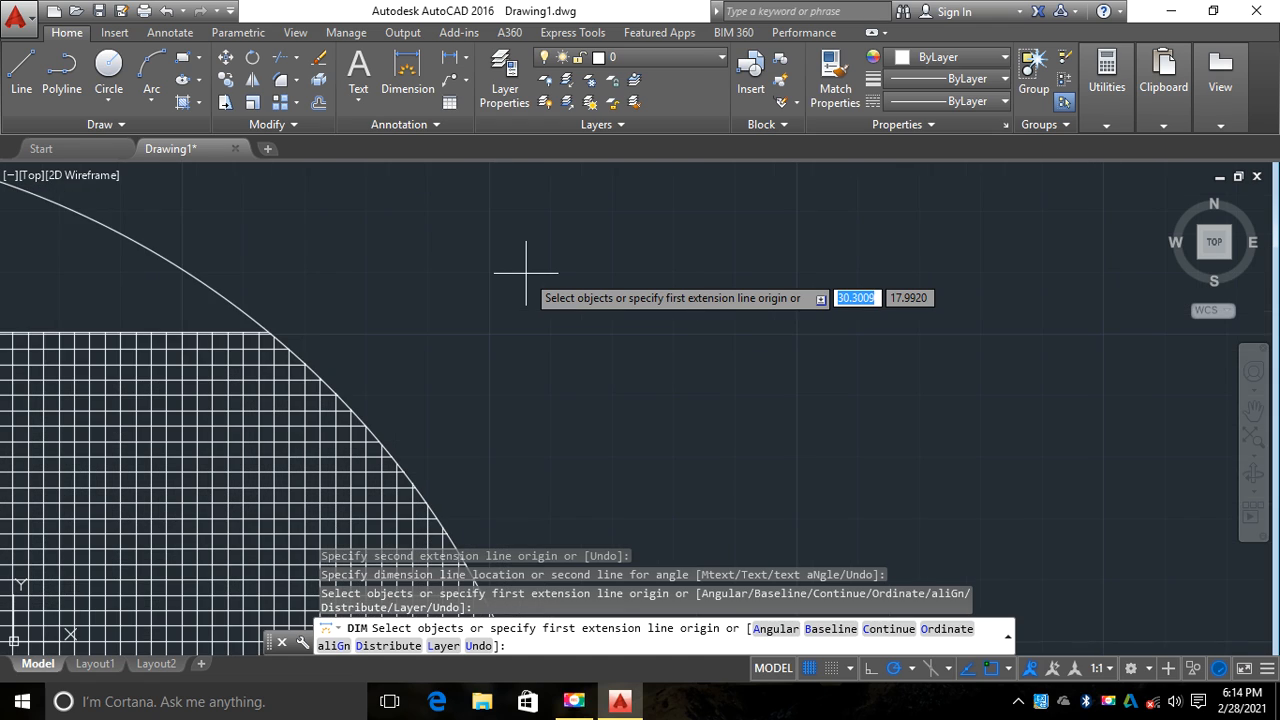
{"action": "scroll", "coordinate": [525, 272], "scroll_direction": "down", "scroll_amount": 4}
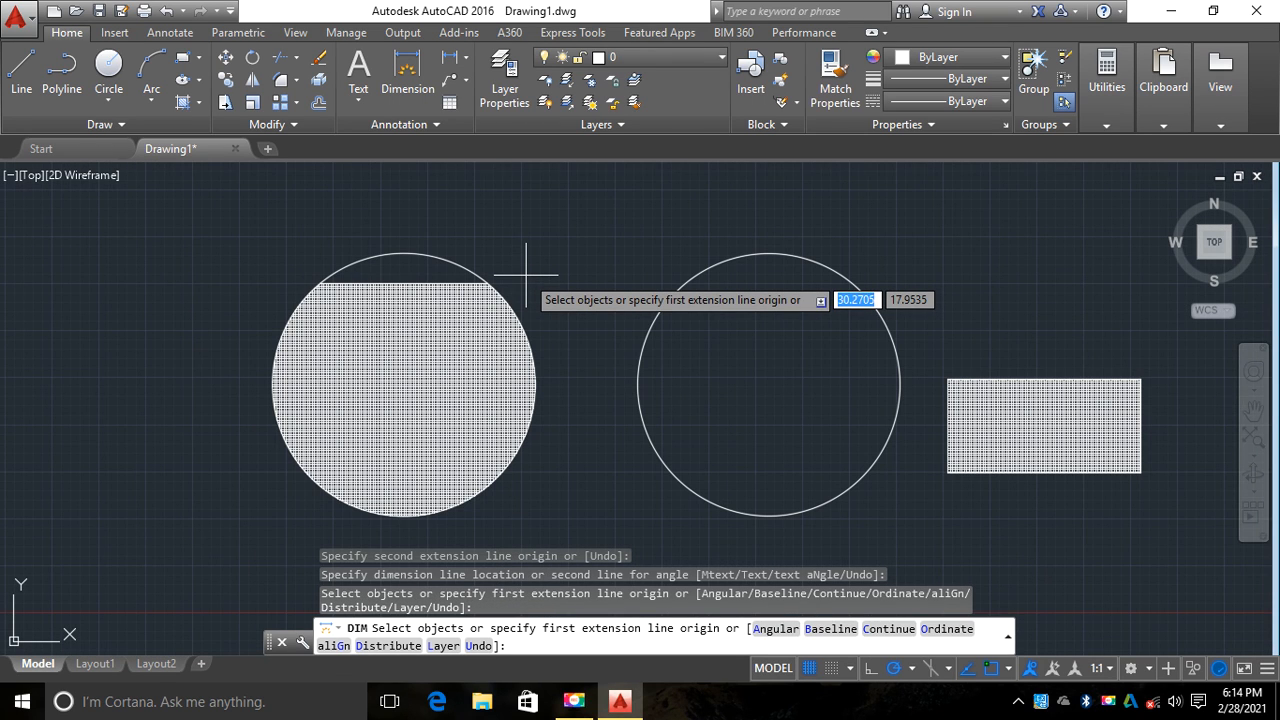
{"action": "scroll", "coordinate": [525, 272], "scroll_direction": "up", "scroll_amount": 2}
{"action": "scroll", "coordinate": [526, 272], "scroll_direction": "down", "scroll_amount": 3}
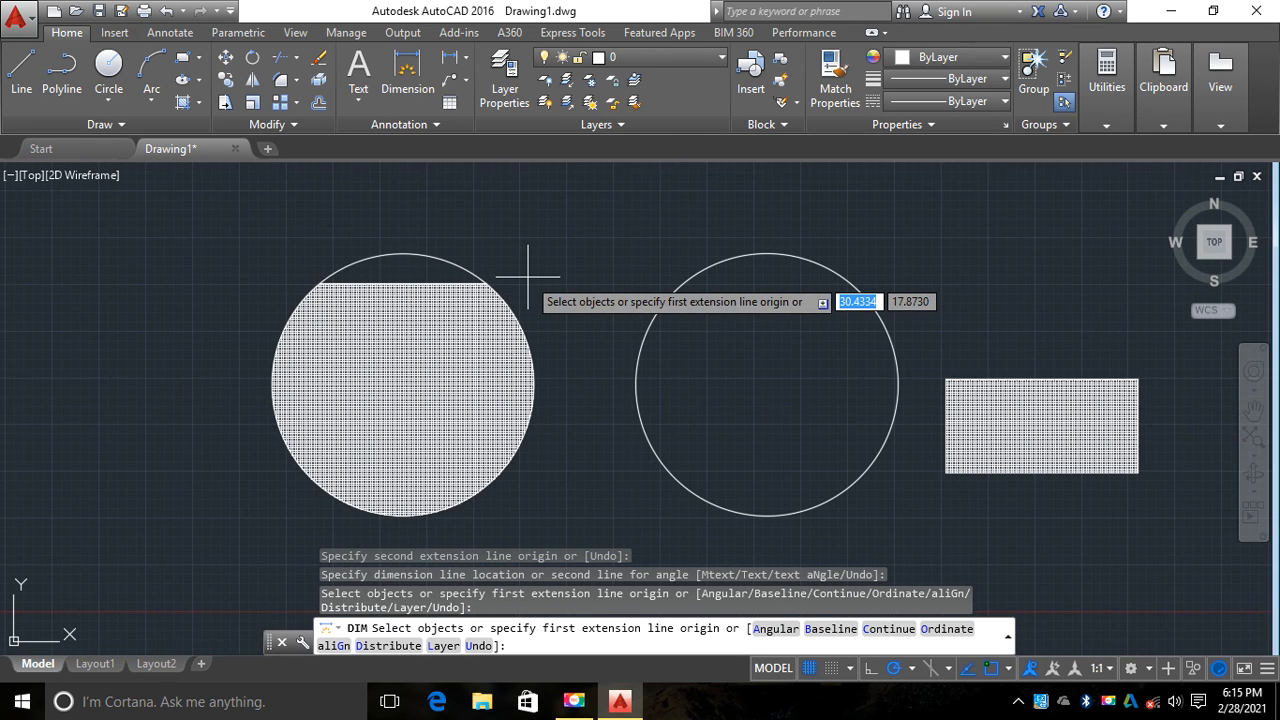
{"action": "scroll", "coordinate": [527, 275], "scroll_direction": "up", "scroll_amount": 5}
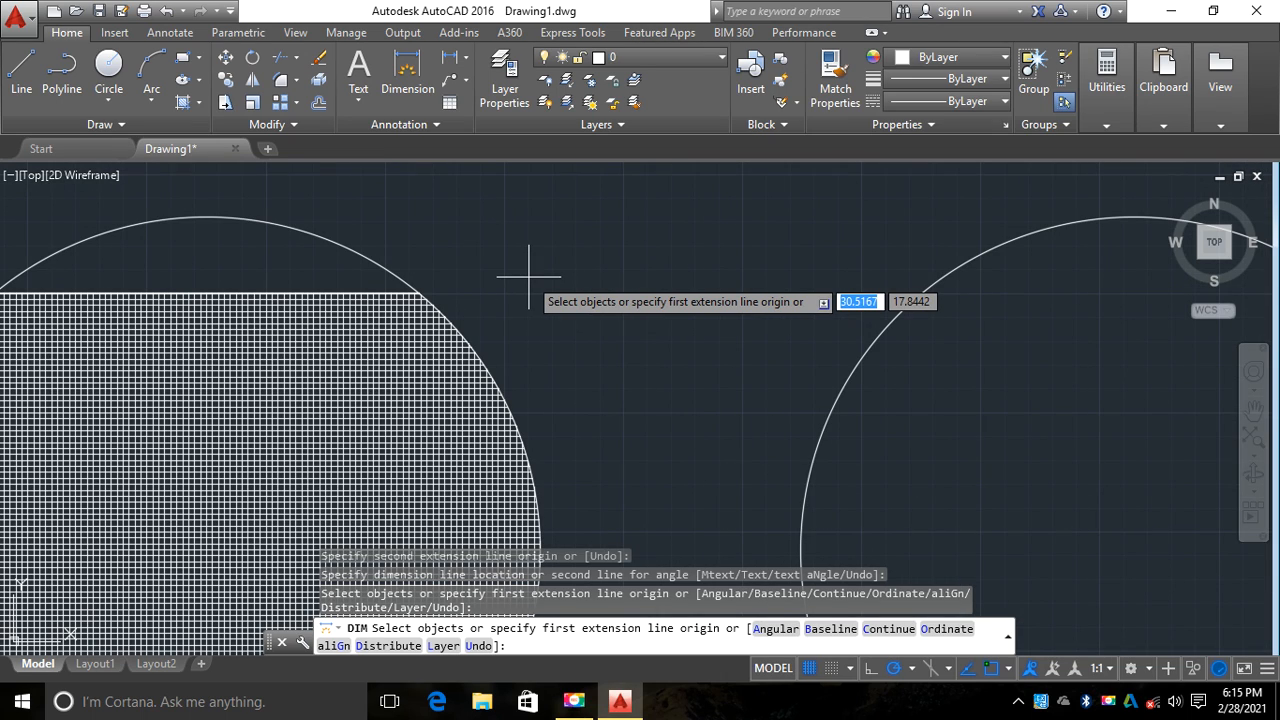
{"action": "scroll", "coordinate": [527, 275], "scroll_direction": "down", "scroll_amount": 3}
{"action": "scroll", "coordinate": [515, 276], "scroll_direction": "up", "scroll_amount": 4}
{"action": "scroll", "coordinate": [490, 270], "scroll_direction": "up", "scroll_amount": 1}
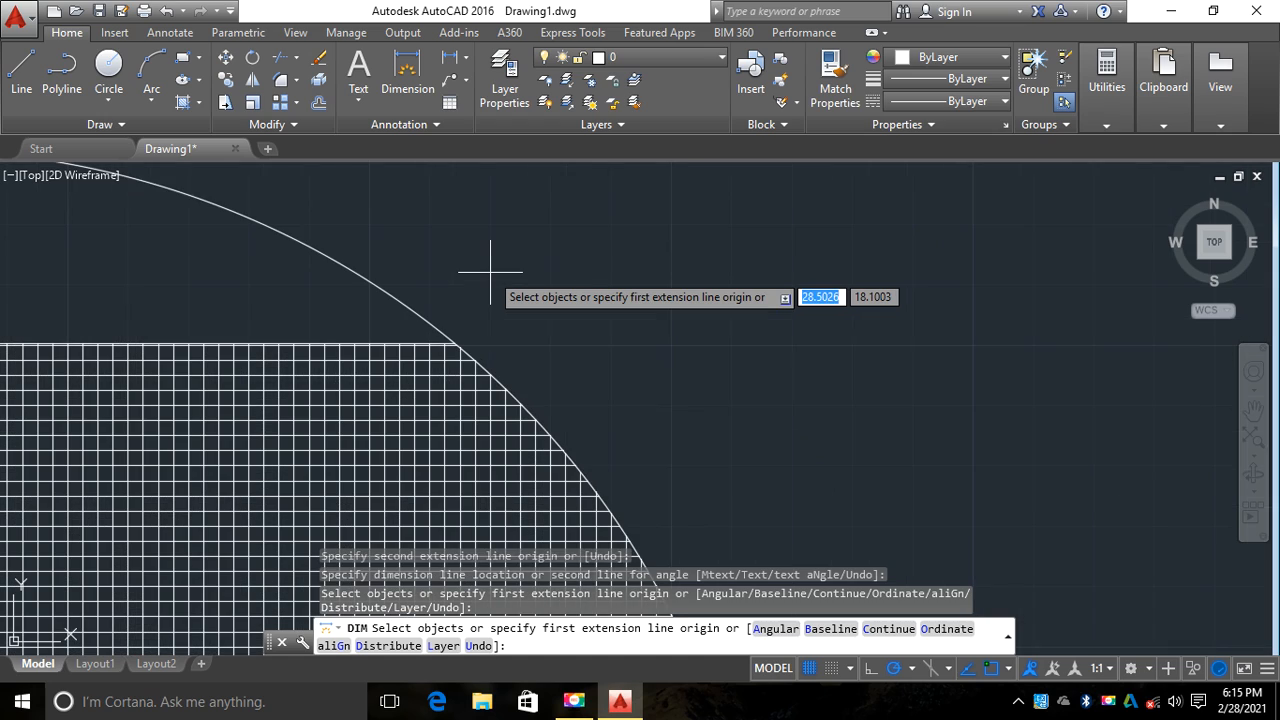
{"action": "scroll", "coordinate": [490, 270], "scroll_direction": "up", "scroll_amount": 3}
{"action": "scroll", "coordinate": [488, 275], "scroll_direction": "down", "scroll_amount": 4}
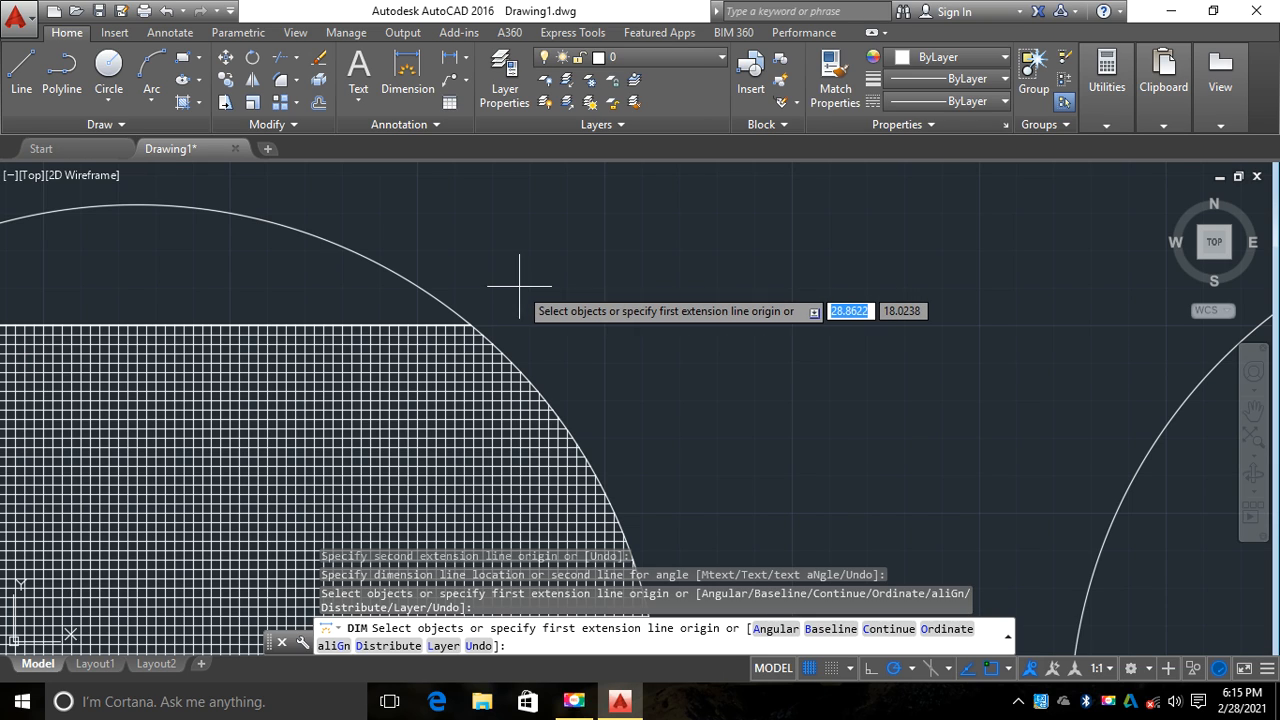
{"action": "scroll", "coordinate": [515, 285], "scroll_direction": "down", "scroll_amount": 1}
{"action": "scroll", "coordinate": [512, 285], "scroll_direction": "up", "scroll_amount": 3}
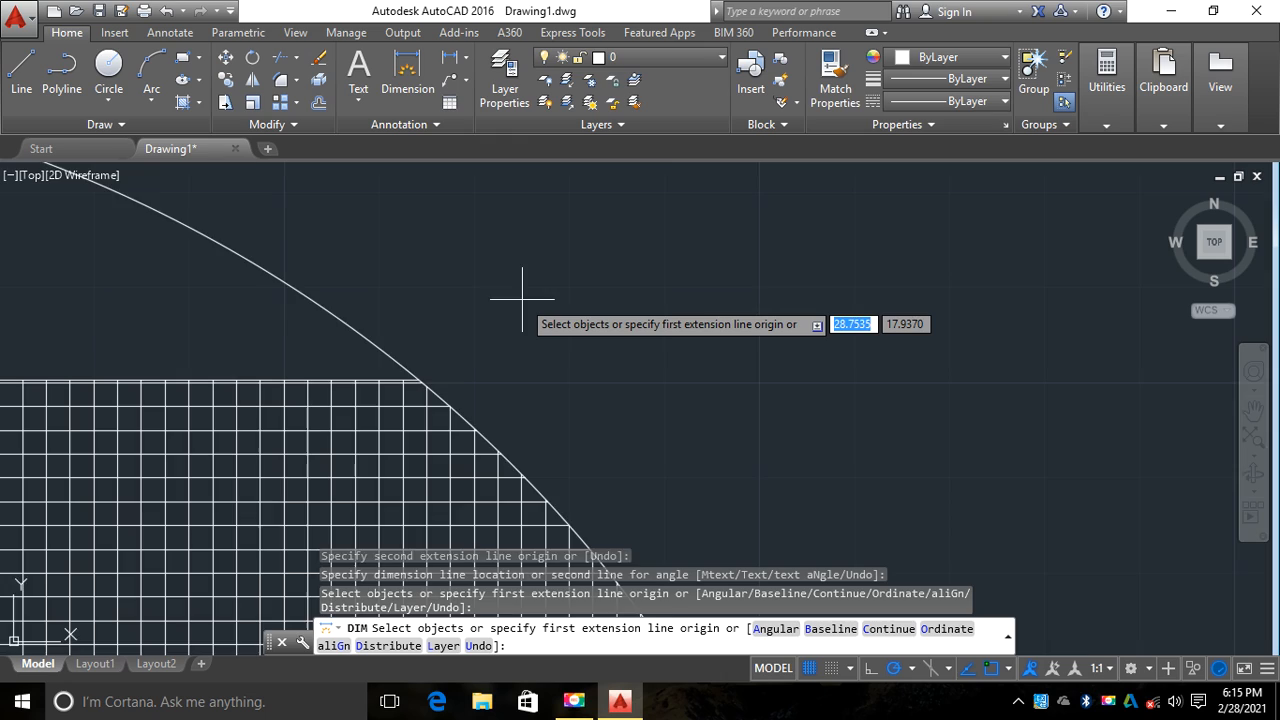
{"action": "scroll", "coordinate": [523, 286], "scroll_direction": "down", "scroll_amount": 5}
{"action": "scroll", "coordinate": [567, 294], "scroll_direction": "down", "scroll_amount": 4}
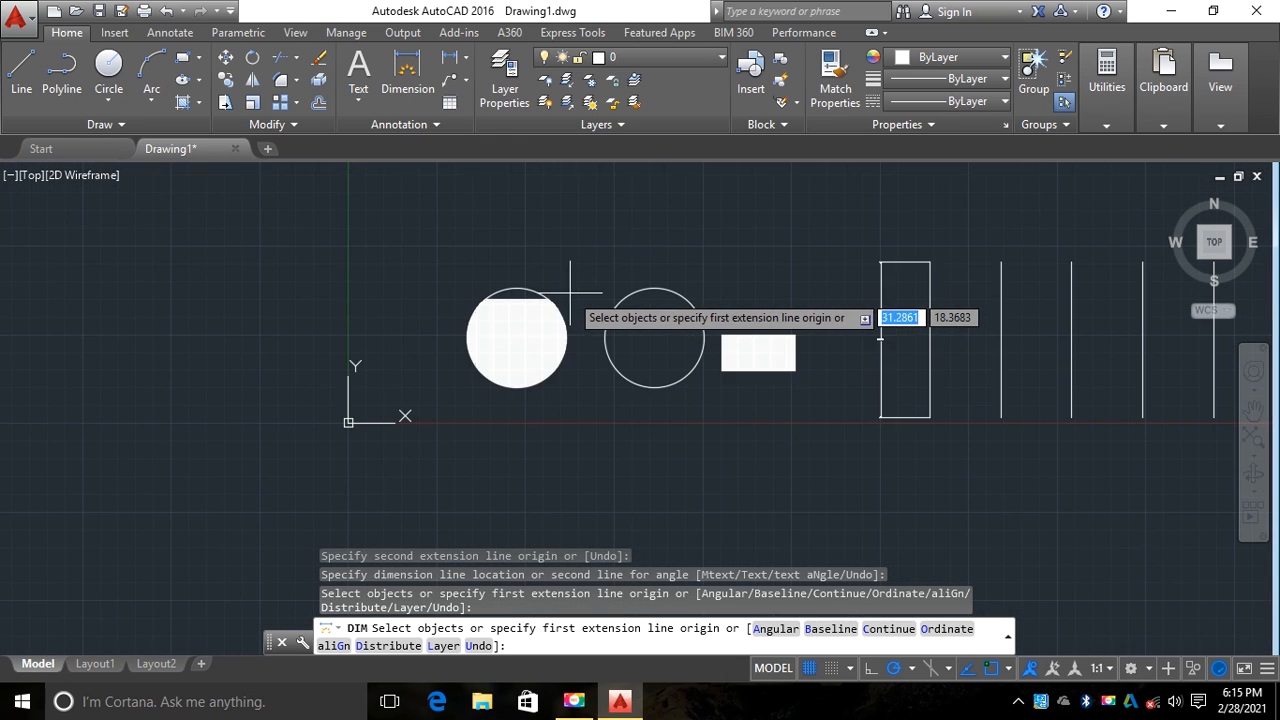
{"action": "scroll", "coordinate": [580, 296], "scroll_direction": "up", "scroll_amount": 6}
{"action": "scroll", "coordinate": [584, 281], "scroll_direction": "down", "scroll_amount": 2}
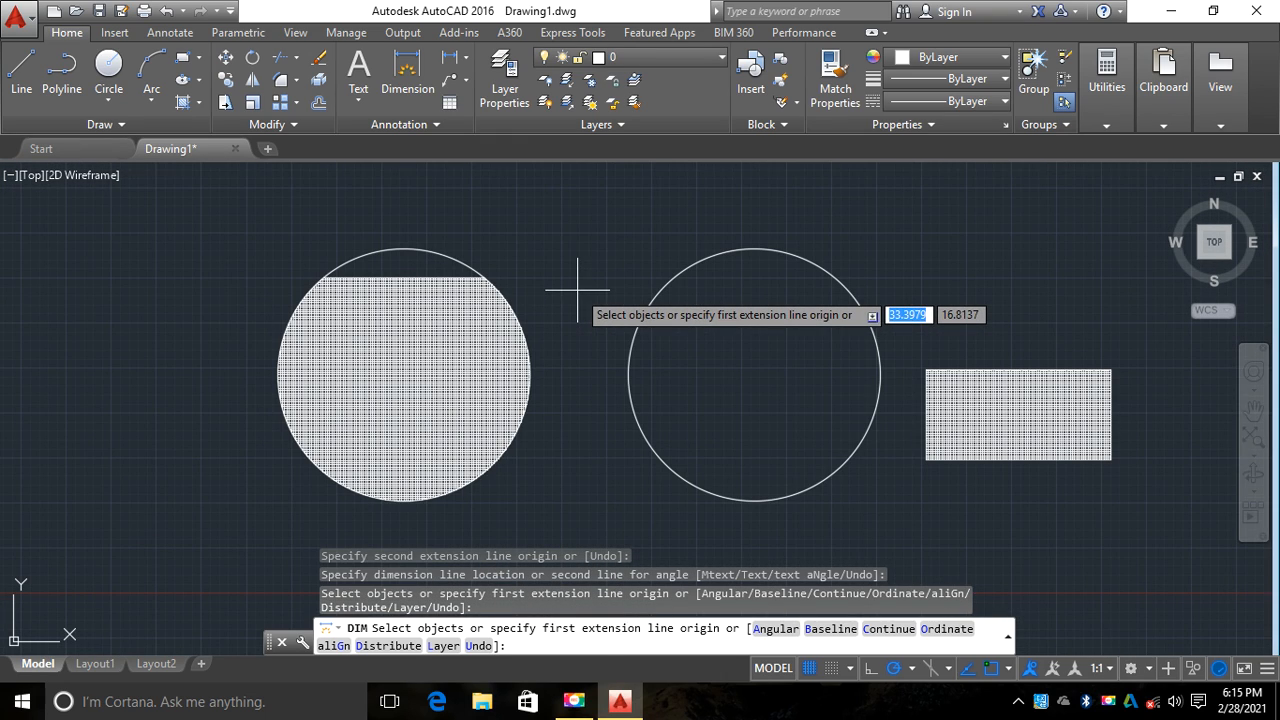
{"action": "scroll", "coordinate": [586, 320], "scroll_direction": "up", "scroll_amount": 5}
{"action": "scroll", "coordinate": [568, 289], "scroll_direction": "down", "scroll_amount": 3}
{"action": "scroll", "coordinate": [571, 300], "scroll_direction": "down", "scroll_amount": 4}
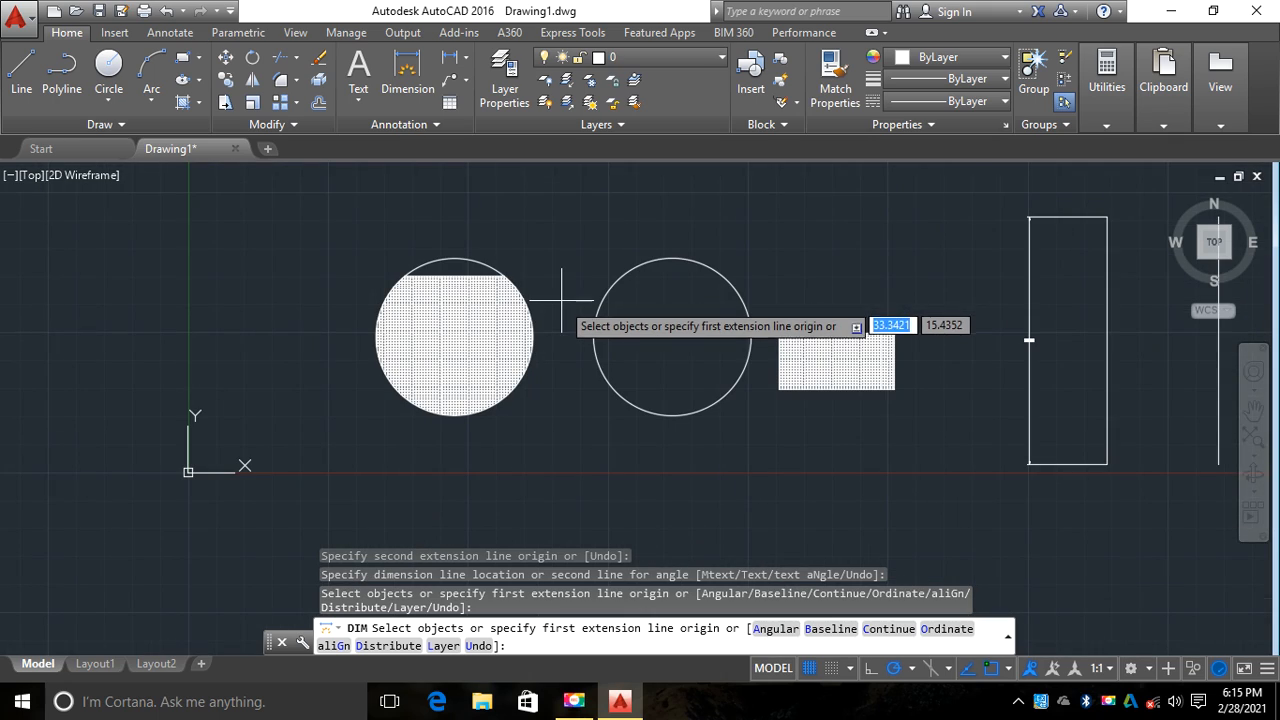
{"action": "scroll", "coordinate": [571, 318], "scroll_direction": "up", "scroll_amount": 2}
{"action": "scroll", "coordinate": [557, 295], "scroll_direction": "up", "scroll_amount": 2}
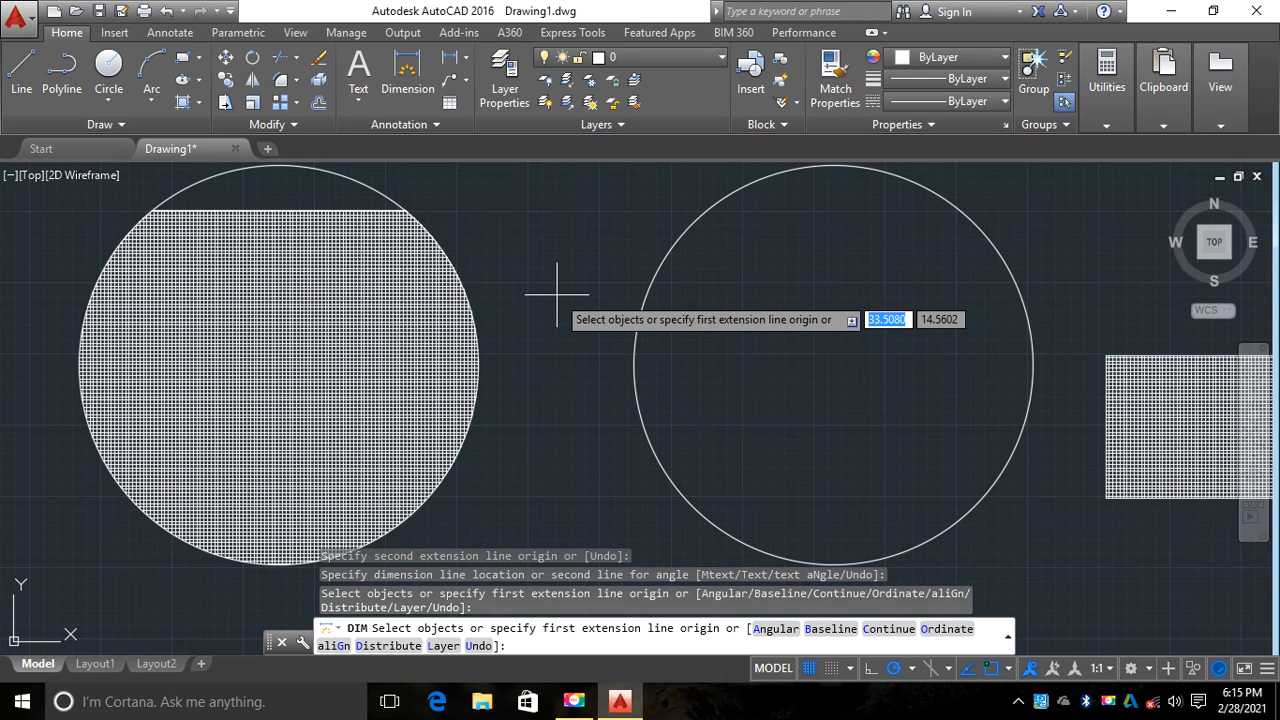
{"action": "scroll", "coordinate": [557, 295], "scroll_direction": "down", "scroll_amount": 5}
{"action": "scroll", "coordinate": [565, 320], "scroll_direction": "up", "scroll_amount": 6}
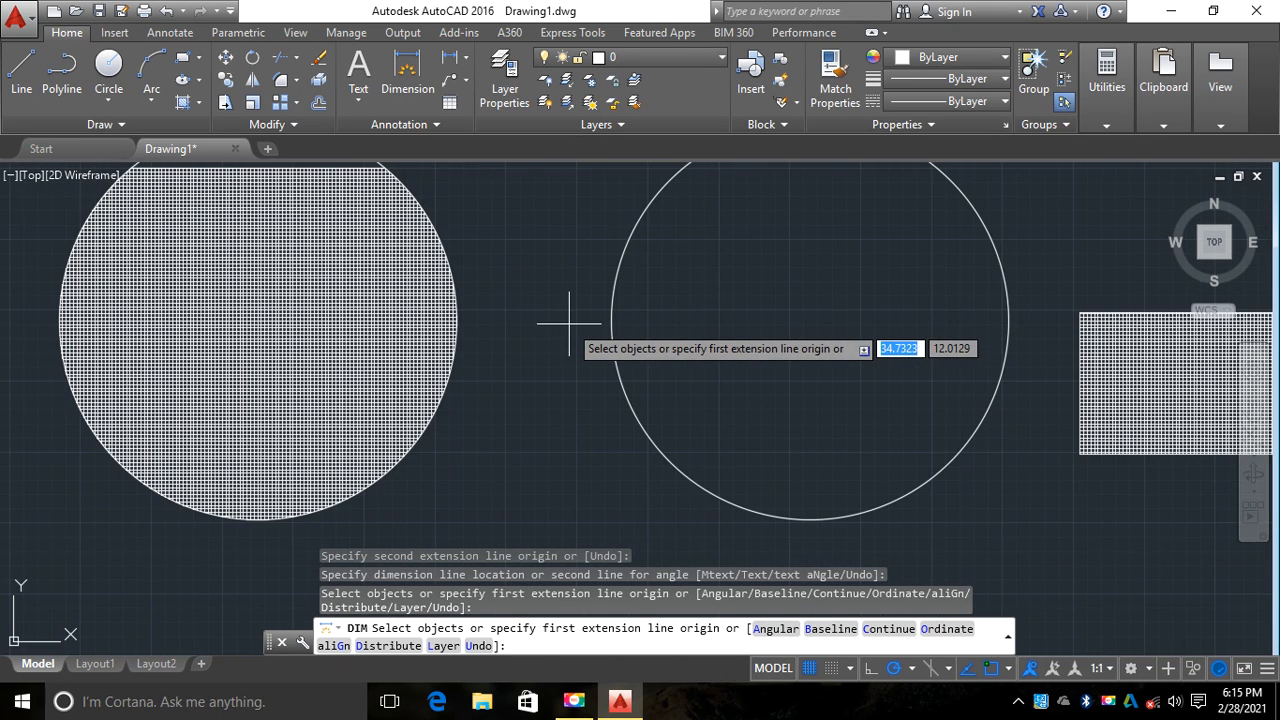
{"action": "scroll", "coordinate": [536, 325], "scroll_direction": "down", "scroll_amount": 1}
{"action": "scroll", "coordinate": [536, 325], "scroll_direction": "down", "scroll_amount": 2}
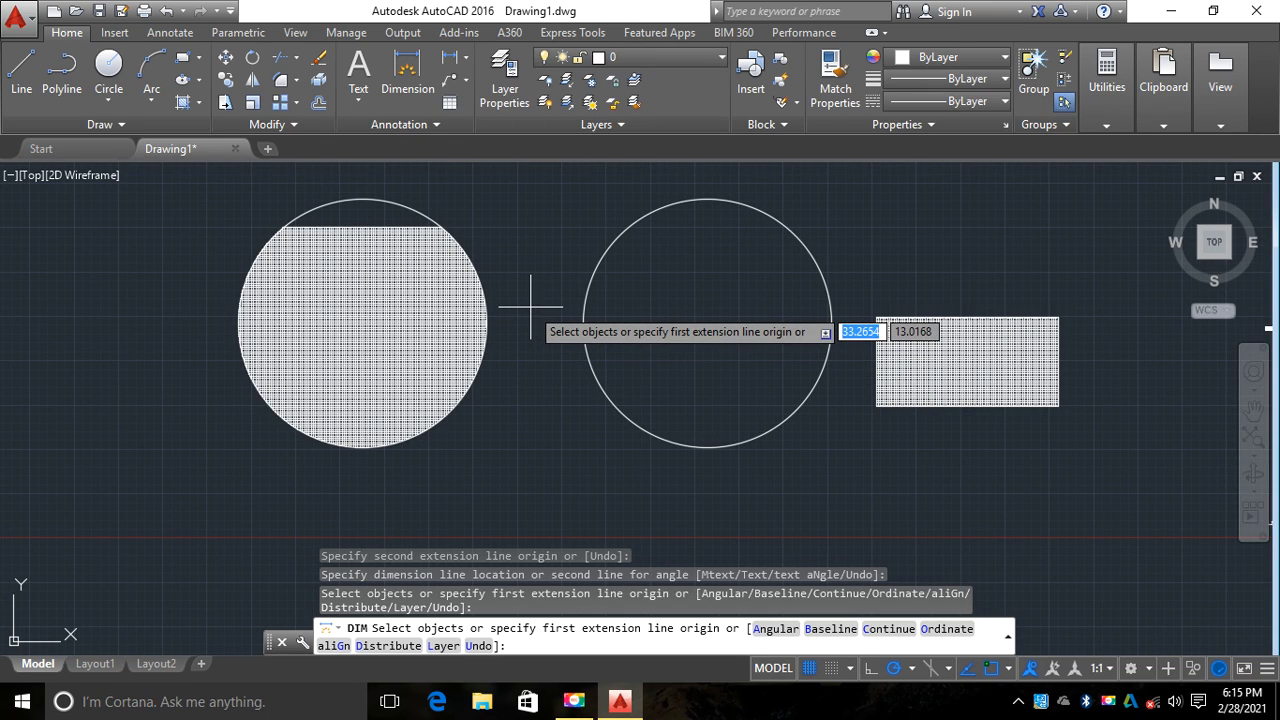
{"action": "scroll", "coordinate": [523, 298], "scroll_direction": "down", "scroll_amount": 6}
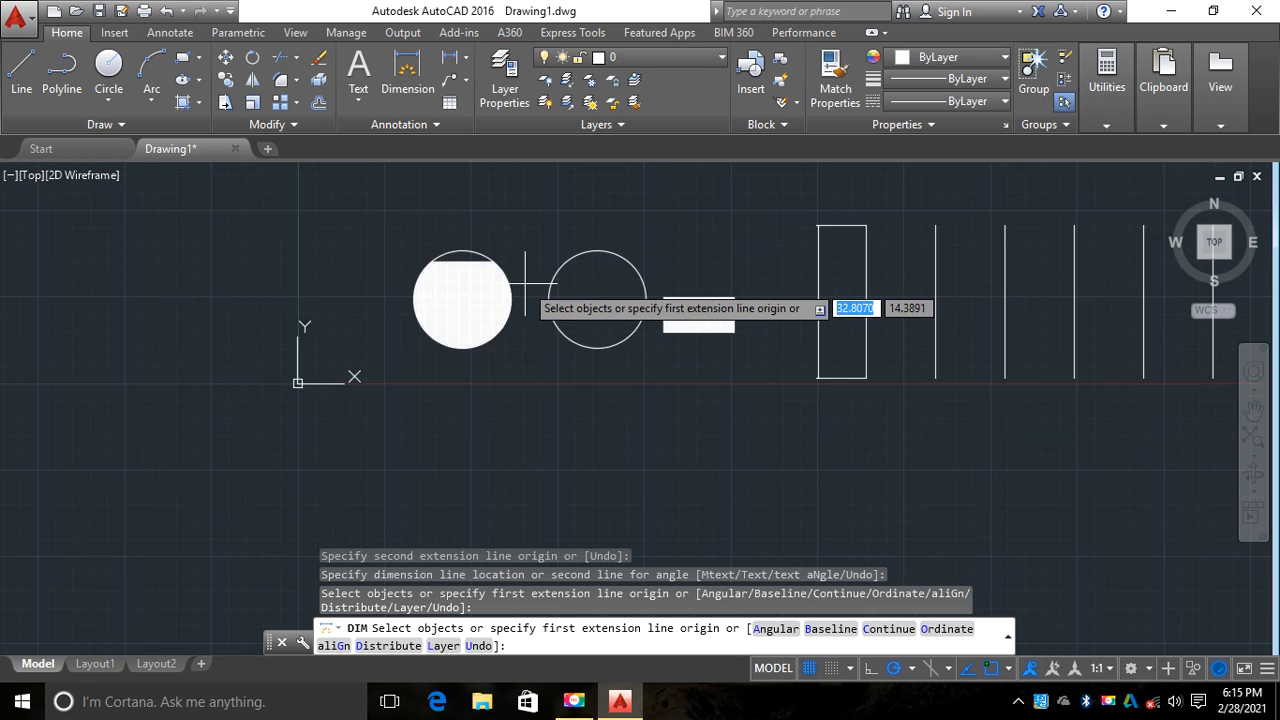
{"action": "scroll", "coordinate": [485, 330], "scroll_direction": "up", "scroll_amount": 2}
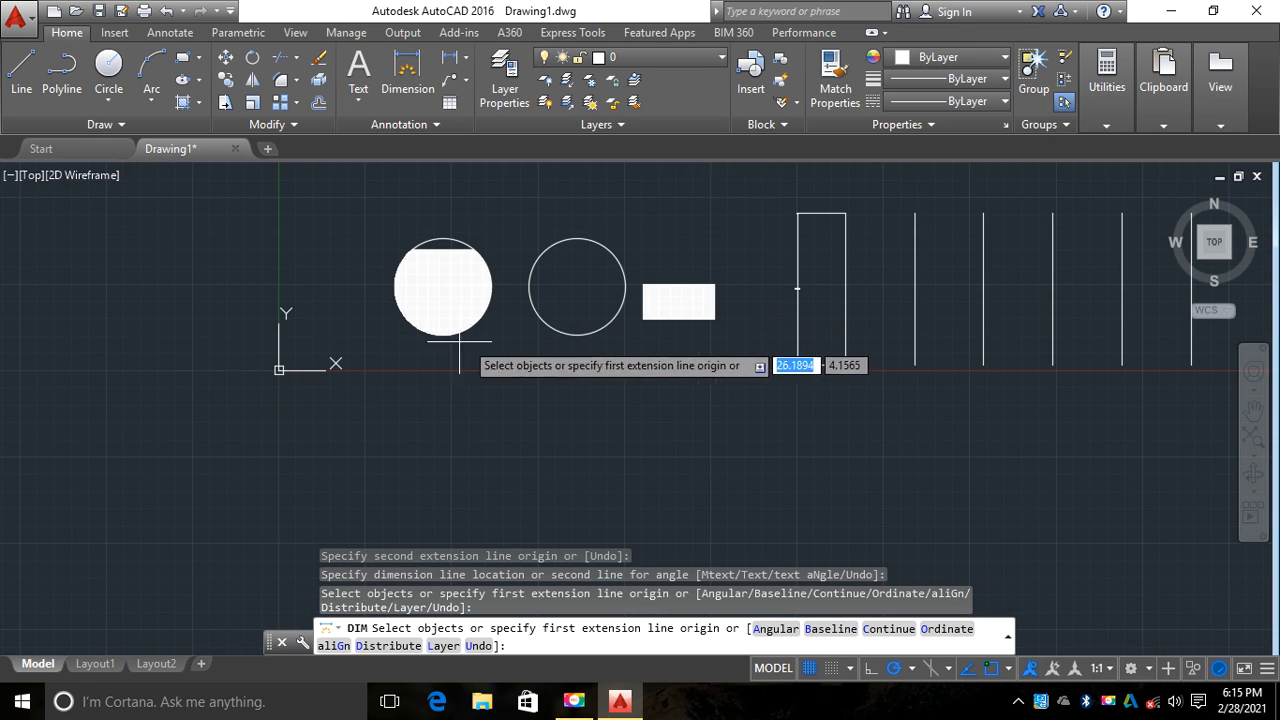